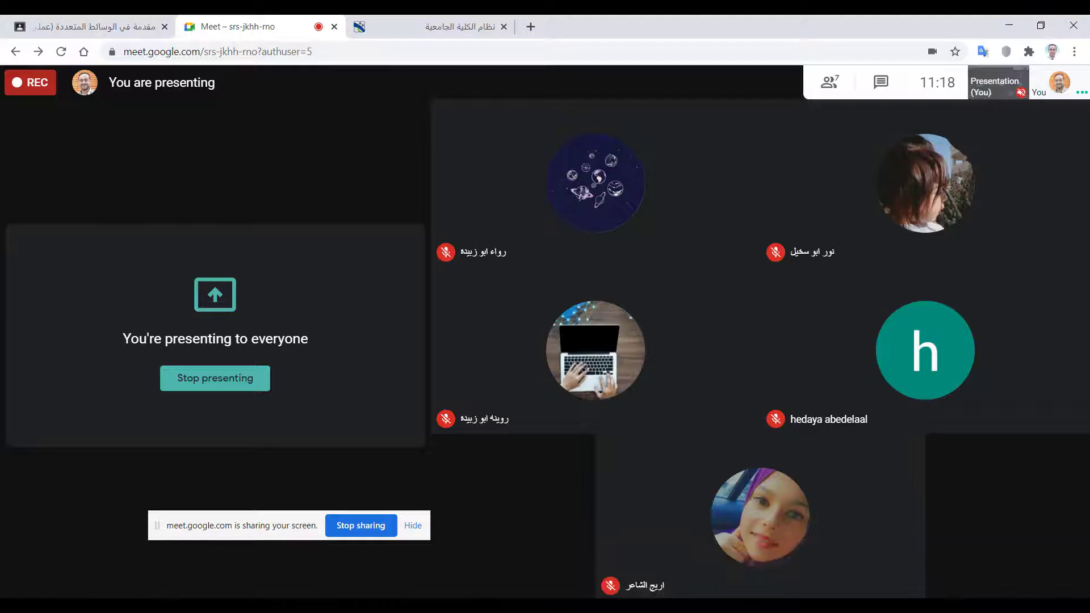
Step: Switch to Adobe Audition and clear away the presenting notification and the Audition Learn window
key(alt+Tab)
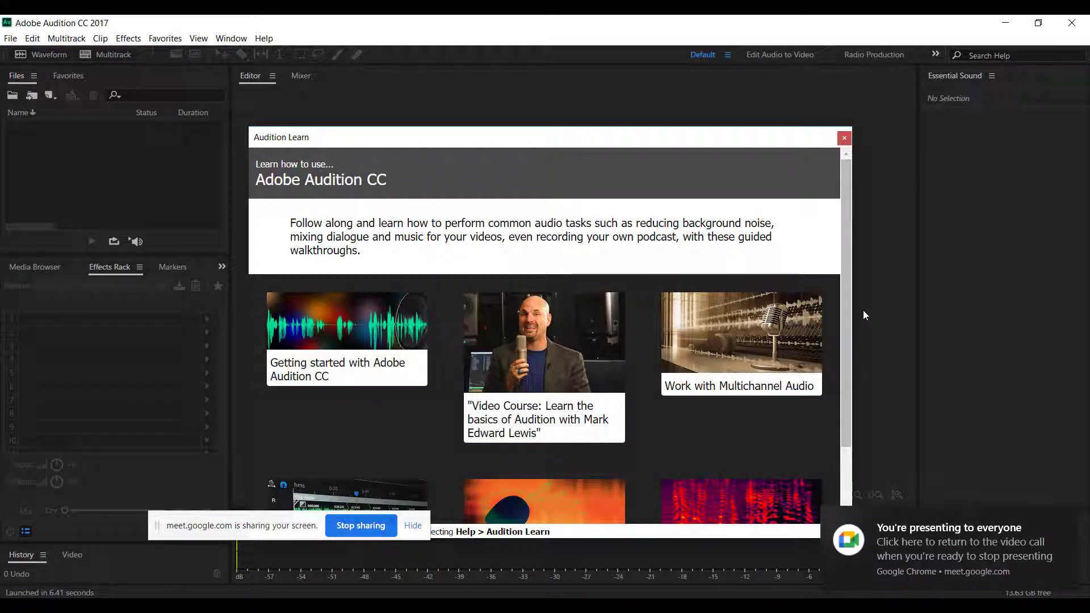
click(1068, 520)
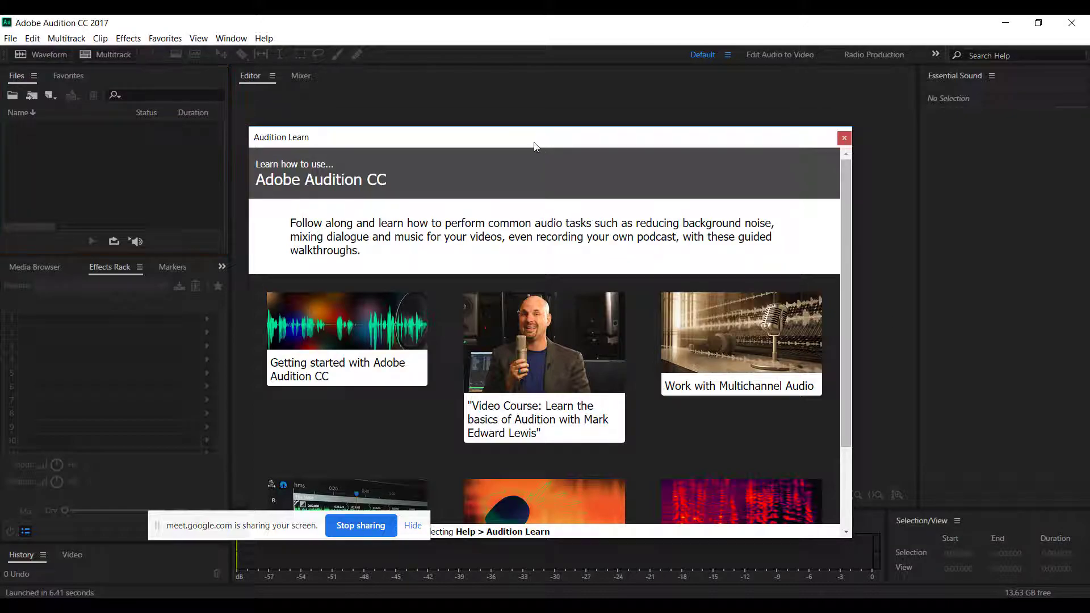
drag(159, 529, 167, 573)
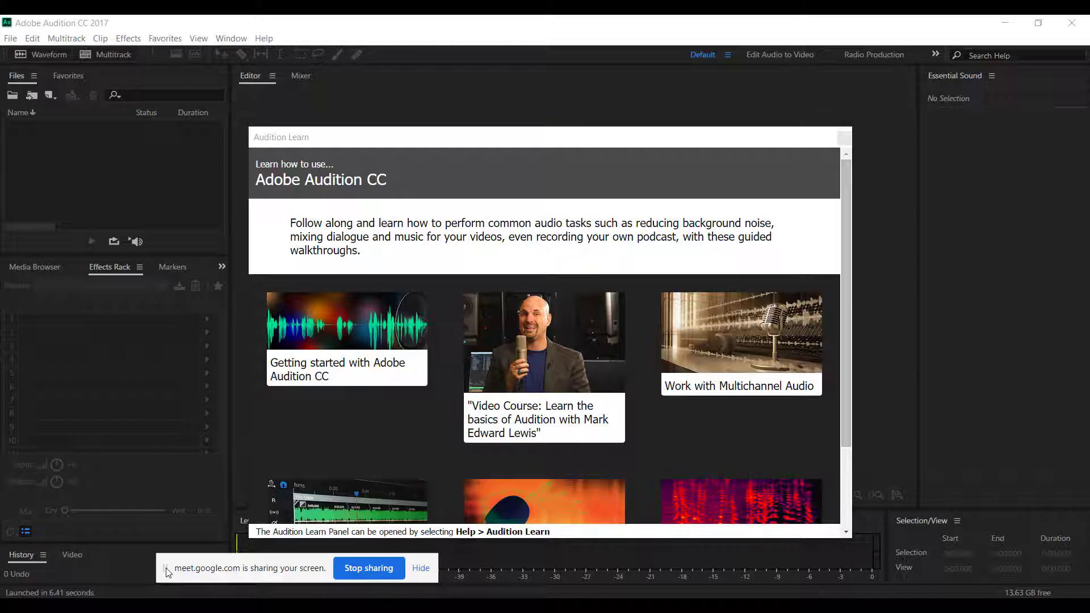
click(735, 136)
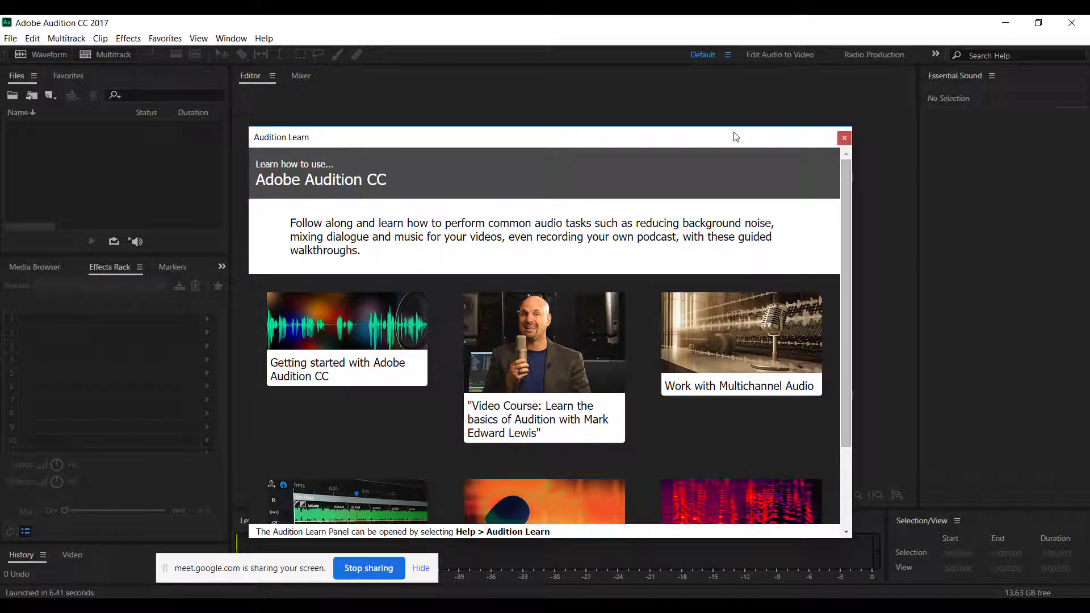
click(844, 139)
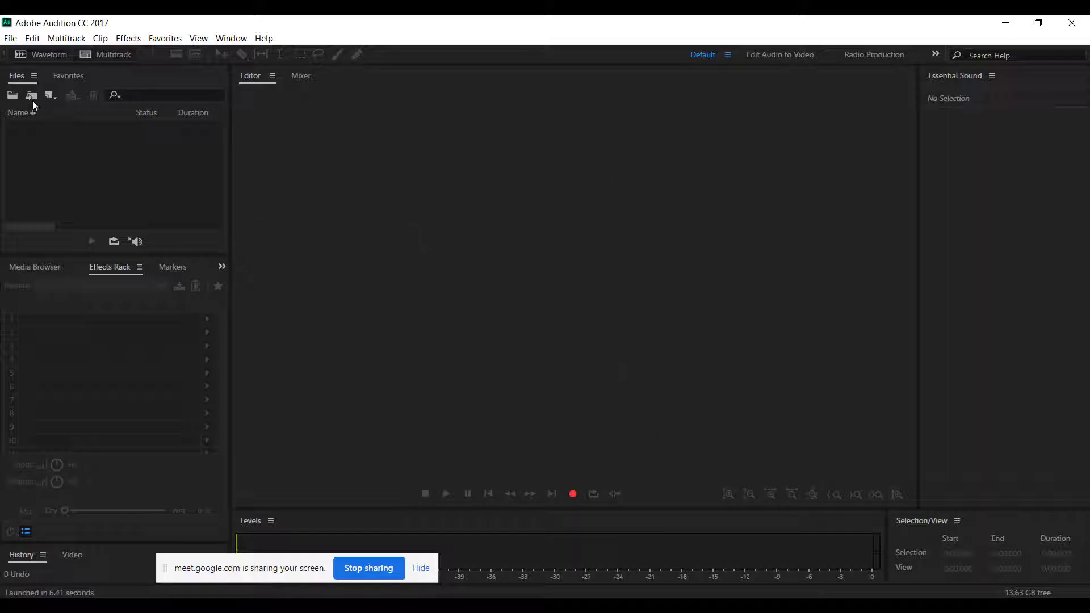
Step: Start a new audio file and select its file name for editing
click(11, 40)
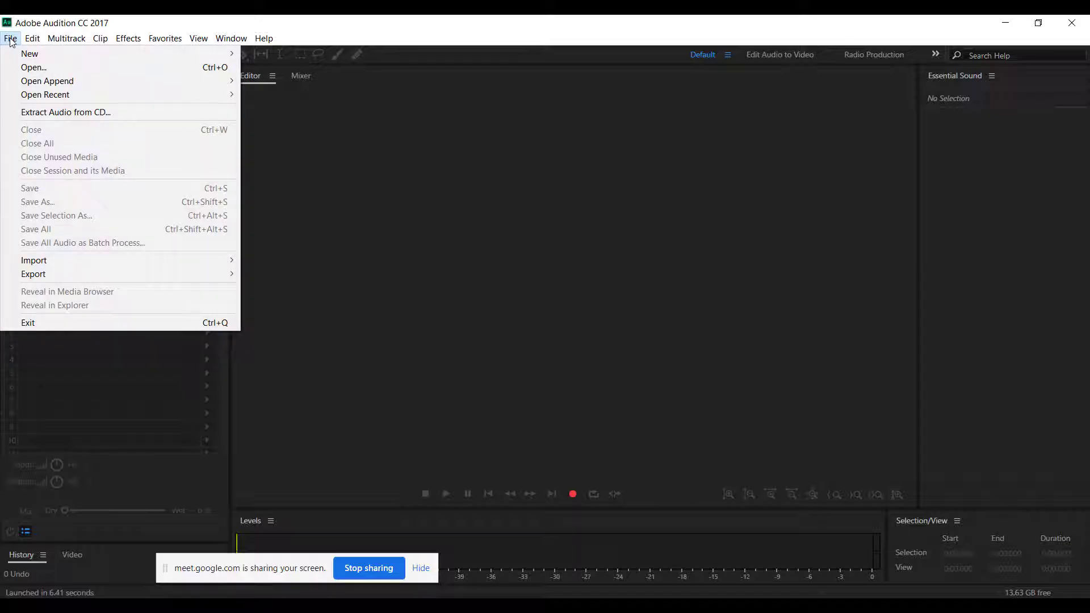
mouse_move(114, 54)
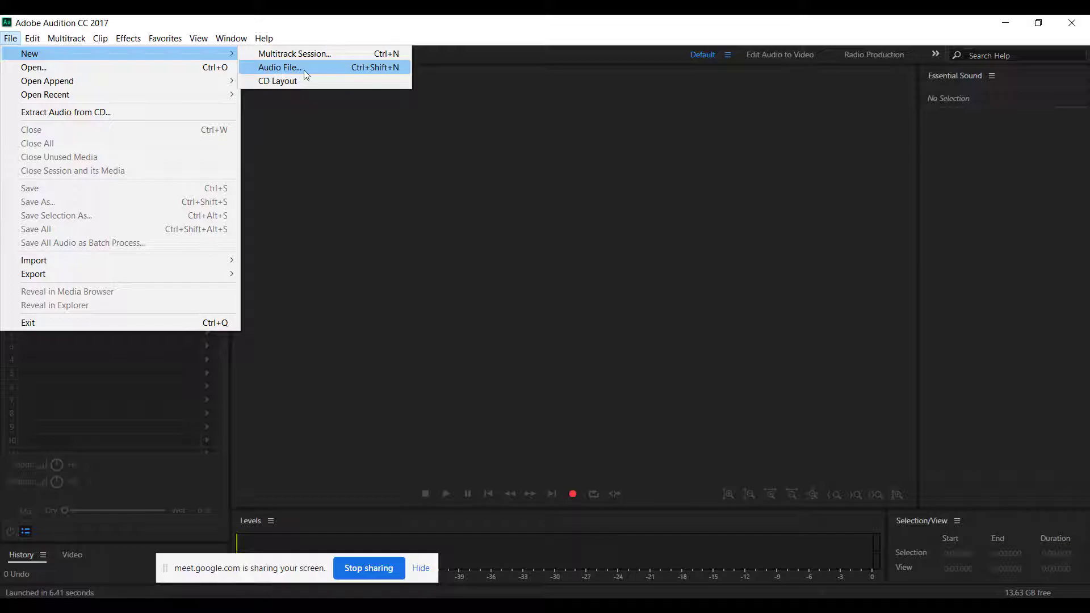
click(304, 70)
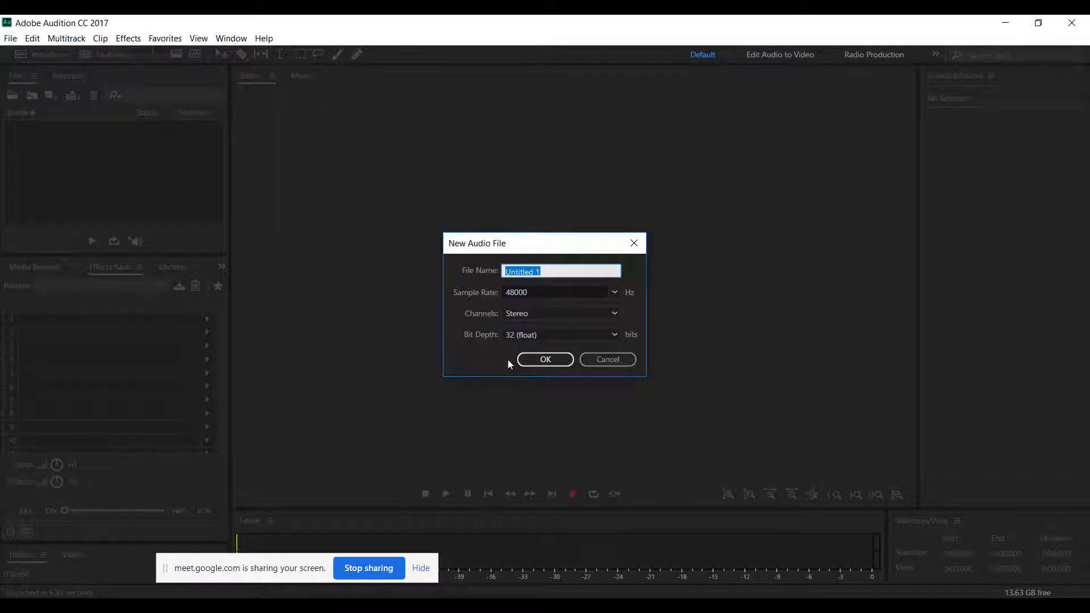
click(543, 278)
drag(575, 271, 507, 273)
click(528, 272)
Step: Launch Paint with the mspaint command and draw a square about 104 × 109 px in the upper part of the canvas
key(super+r)
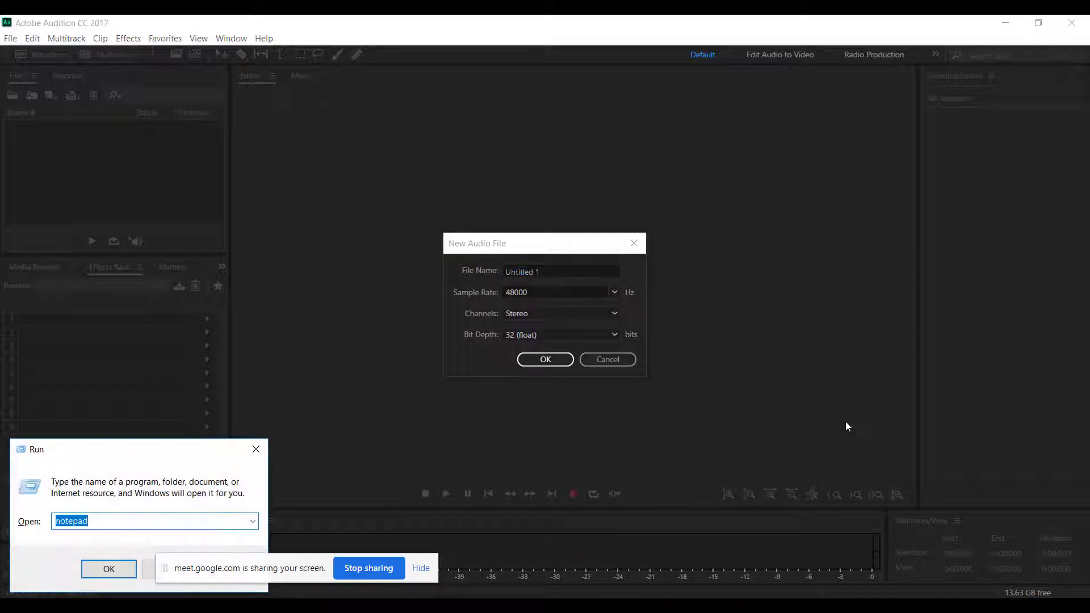
text(mspaint)
key(Return)
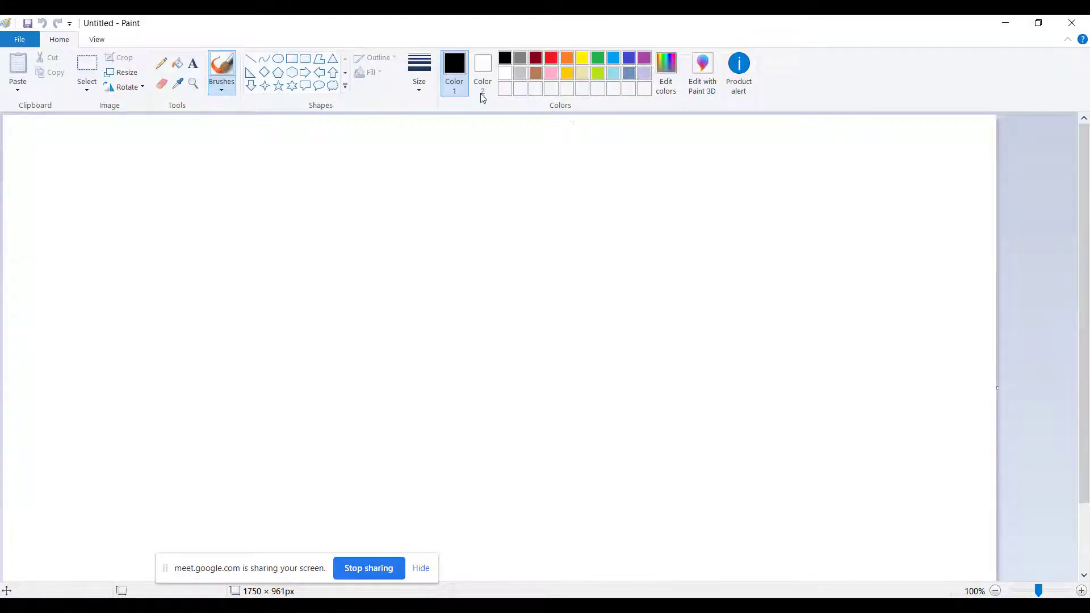
click(295, 61)
drag(401, 159, 460, 222)
Step: Retrace the square freehand with the brush and sketch two more boxes in a row beside it, doubling the last one's outline
click(221, 67)
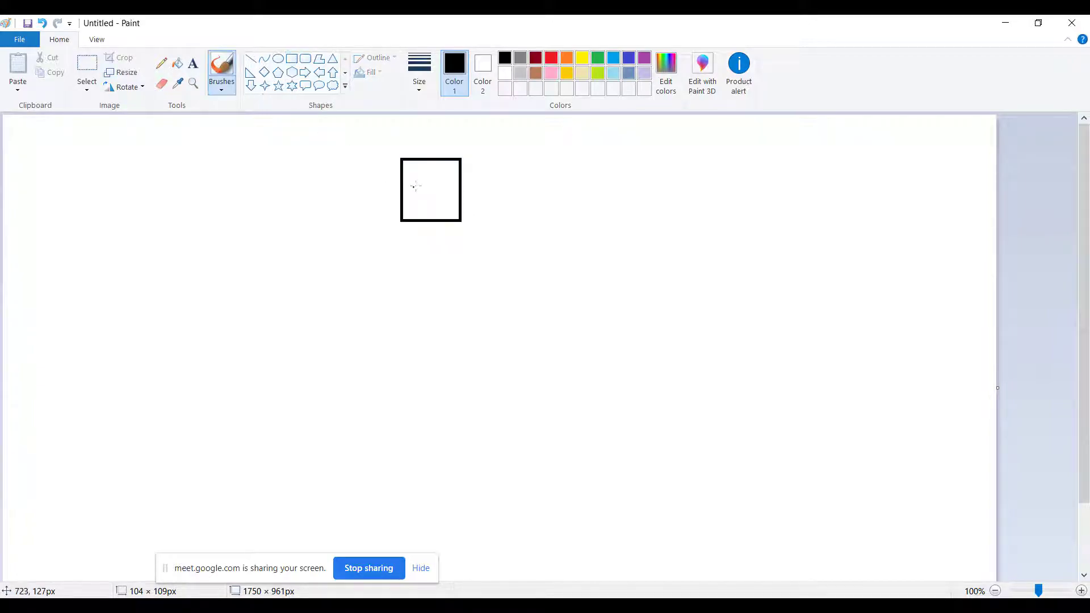
mouse_move(408, 166)
mouse_down()
mouse_move(454, 164)
mouse_move(453, 210)
mouse_move(413, 209)
mouse_move(402, 165)
mouse_move(413, 163)
mouse_move(410, 214)
mouse_move(454, 215)
mouse_move(463, 169)
mouse_move(421, 166)
mouse_up()
mouse_move(586, 155)
mouse_down()
mouse_move(510, 162)
mouse_move(512, 205)
mouse_move(565, 218)
mouse_move(588, 193)
mouse_move(588, 154)
mouse_up()
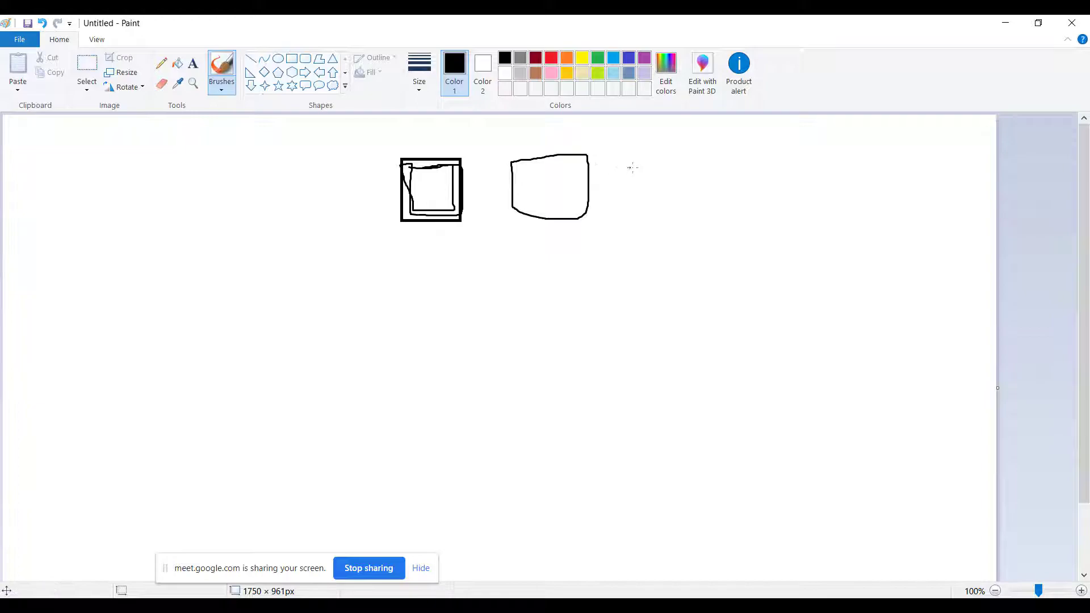
mouse_move(684, 149)
mouse_down()
mouse_move(609, 155)
mouse_move(616, 200)
mouse_move(687, 196)
mouse_move(685, 150)
mouse_up()
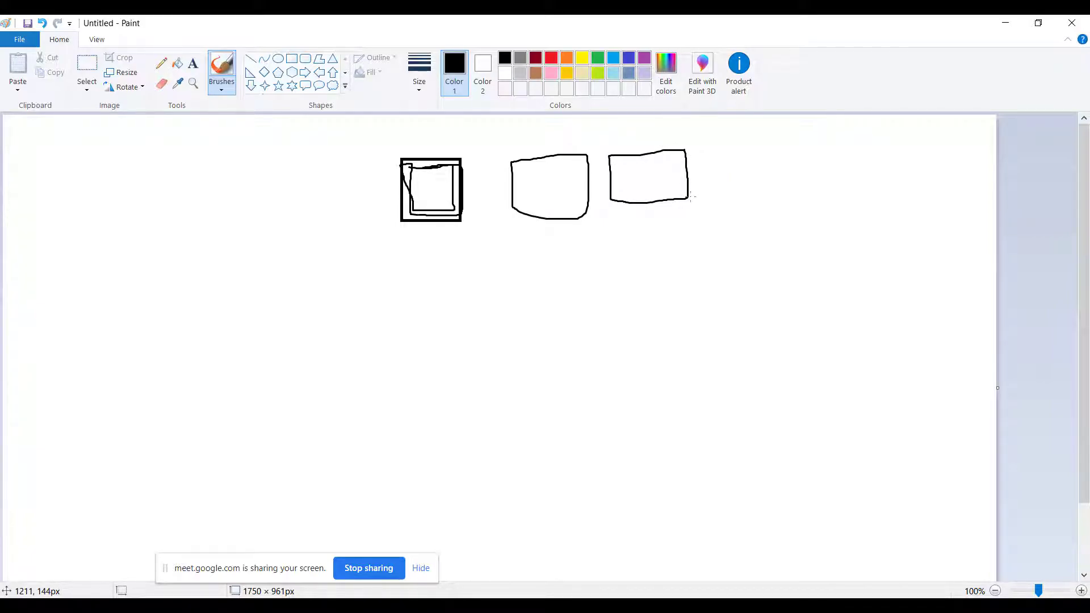
mouse_move(685, 151)
mouse_down()
mouse_move(613, 154)
mouse_move(625, 207)
mouse_move(689, 206)
mouse_move(688, 151)
mouse_move(681, 162)
mouse_up()
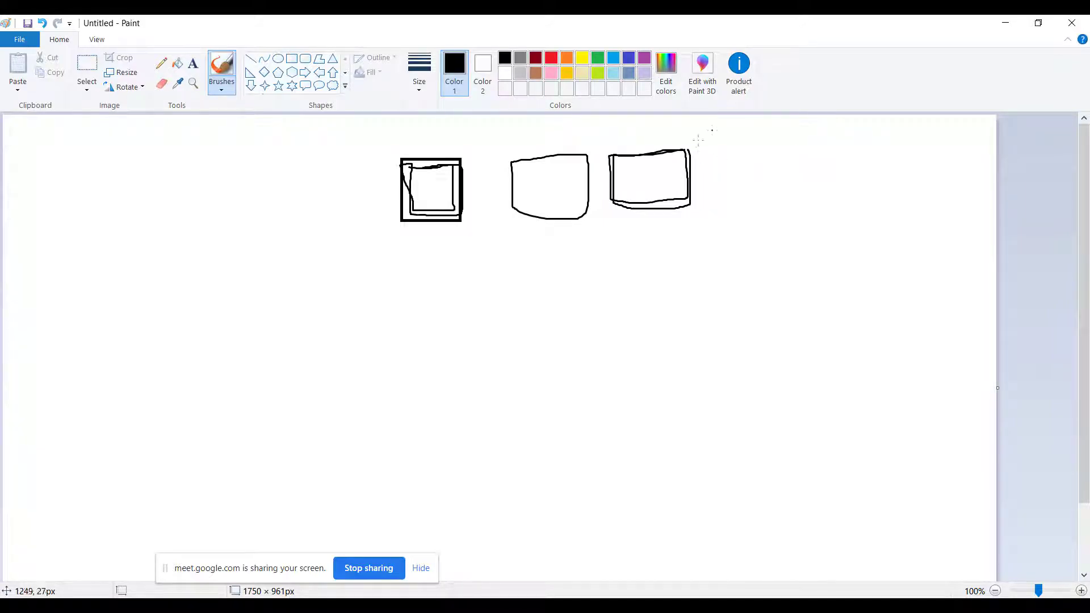
Step: Mark the third box with brushed arrows pointing at it, diagonal strokes across it and a retraced outline
mouse_move(674, 131)
mouse_down()
mouse_move(682, 141)
mouse_move(661, 148)
mouse_up()
mouse_move(685, 151)
mouse_down()
mouse_move(605, 196)
mouse_move(650, 162)
mouse_move(698, 150)
mouse_move(614, 200)
mouse_move(692, 152)
mouse_up()
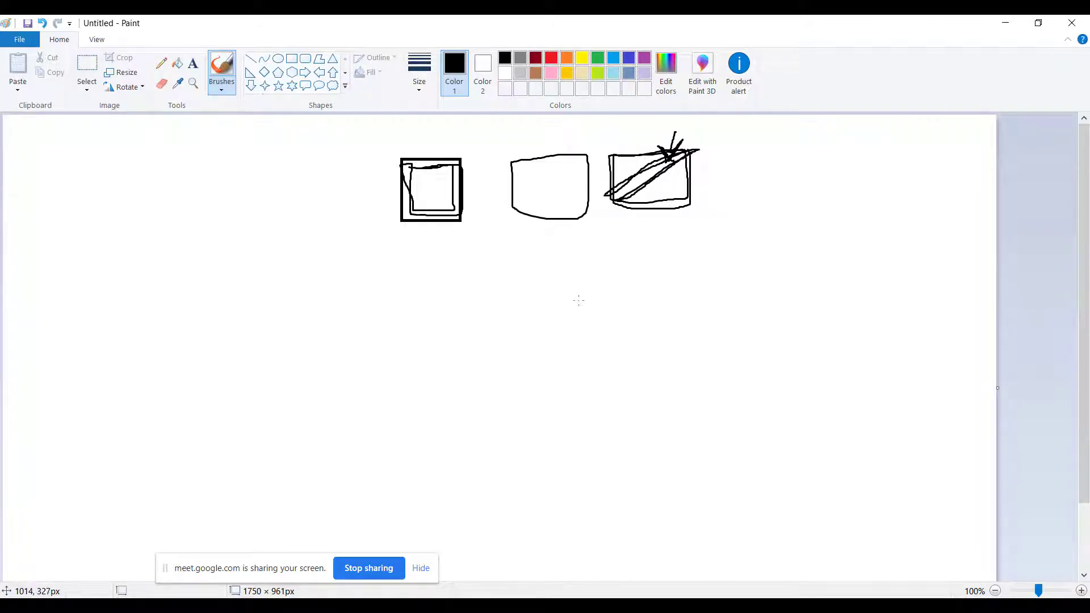
drag(755, 163, 683, 189)
mouse_move(689, 149)
mouse_down()
mouse_move(640, 155)
mouse_move(609, 176)
mouse_move(624, 204)
mouse_move(675, 204)
mouse_move(685, 176)
mouse_move(645, 207)
mouse_move(621, 204)
mouse_up()
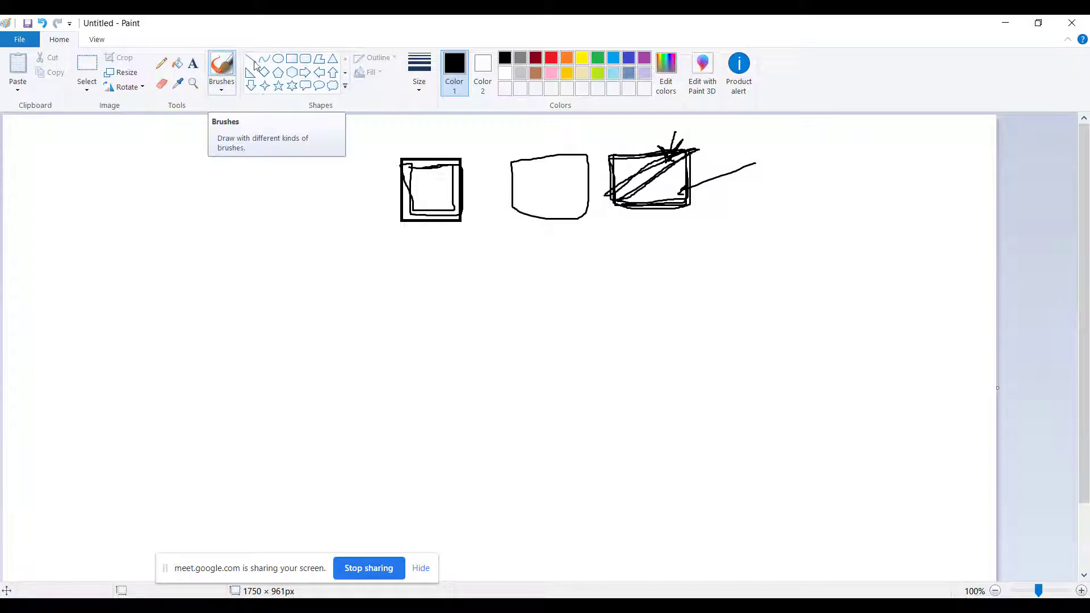
Step: Draw a tall rectangle below the row of boxes with a larger circle above a smaller one, about 43 × 45 px, inside it
click(291, 58)
drag(497, 326, 572, 458)
click(623, 365)
click(277, 58)
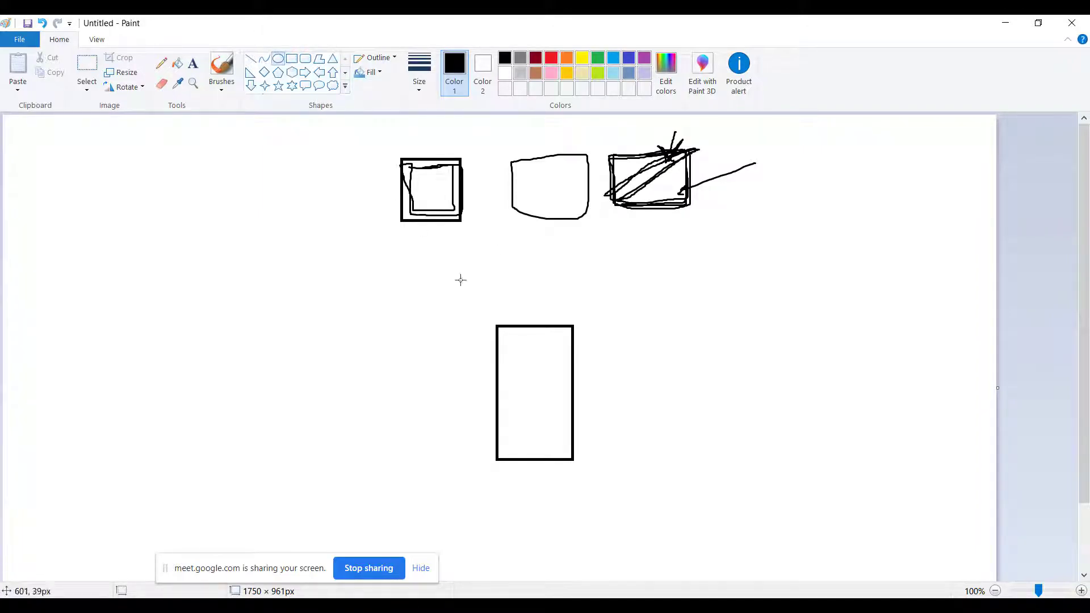
drag(513, 340, 544, 433)
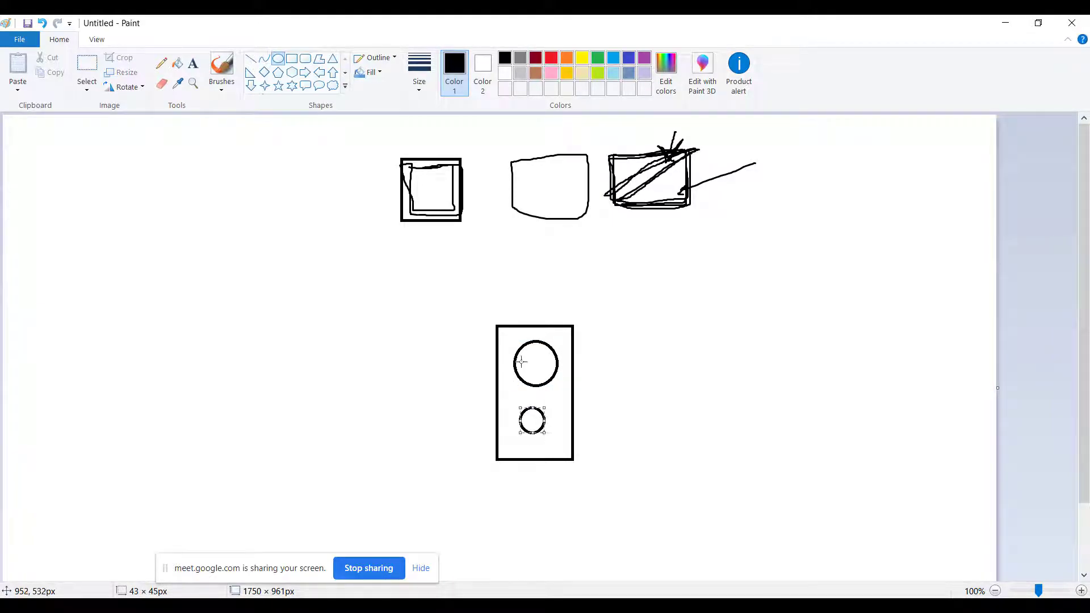
Step: Switch back to Adobe Audition and highlight the sample rate value in the new audio file settings
mouse_move(438, 606)
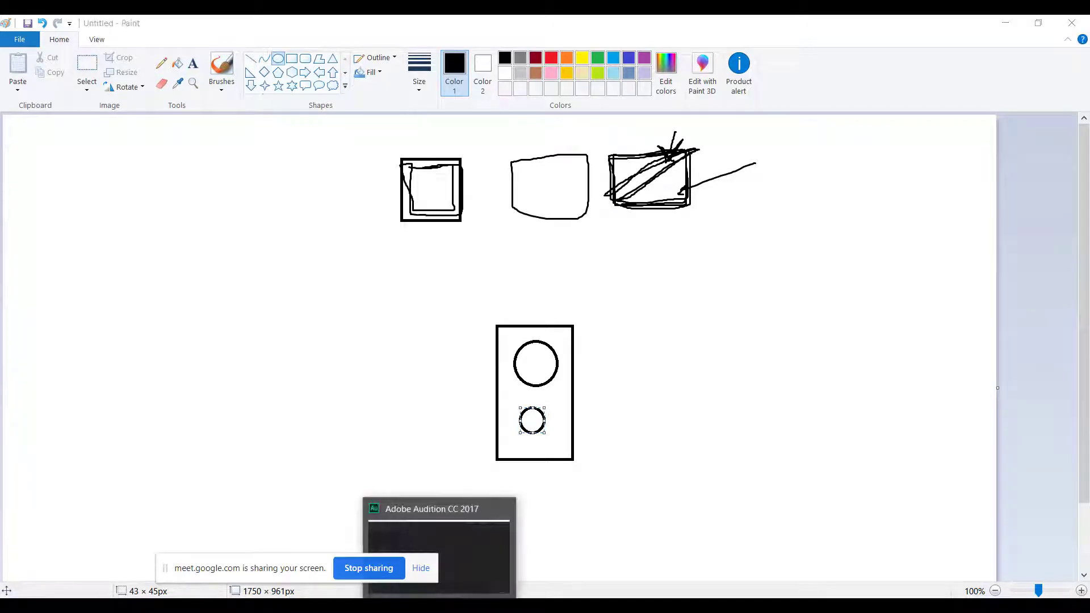
click(439, 548)
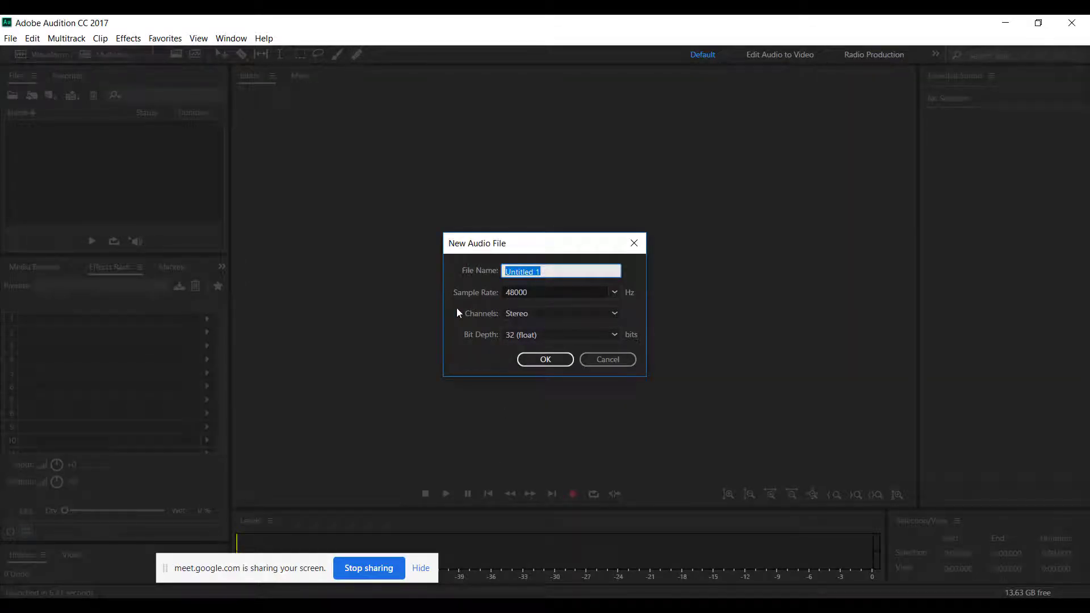
click(533, 291)
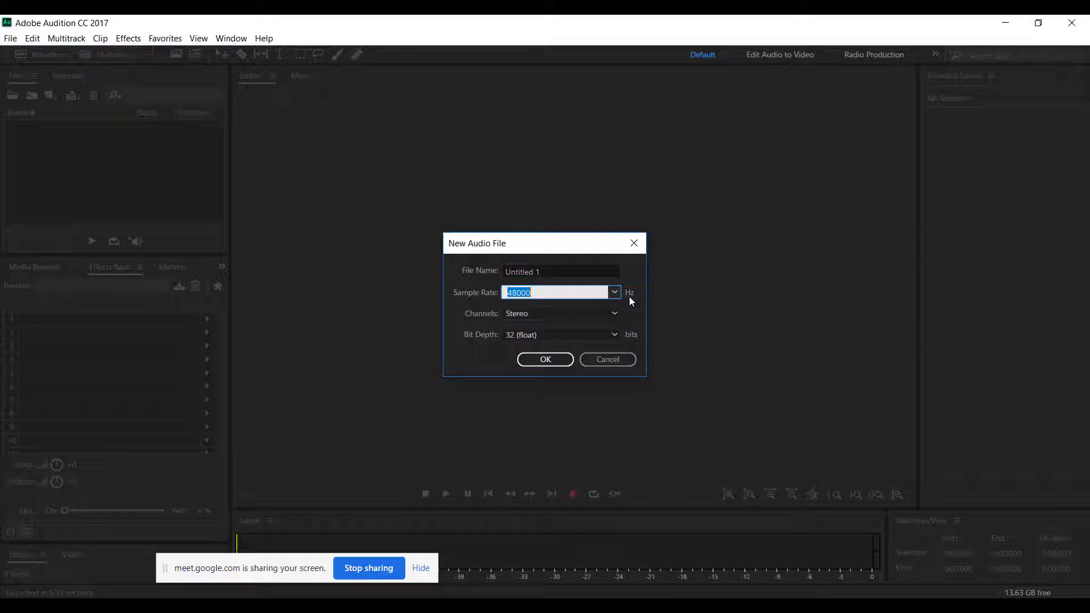
click(523, 293)
double_click(522, 293)
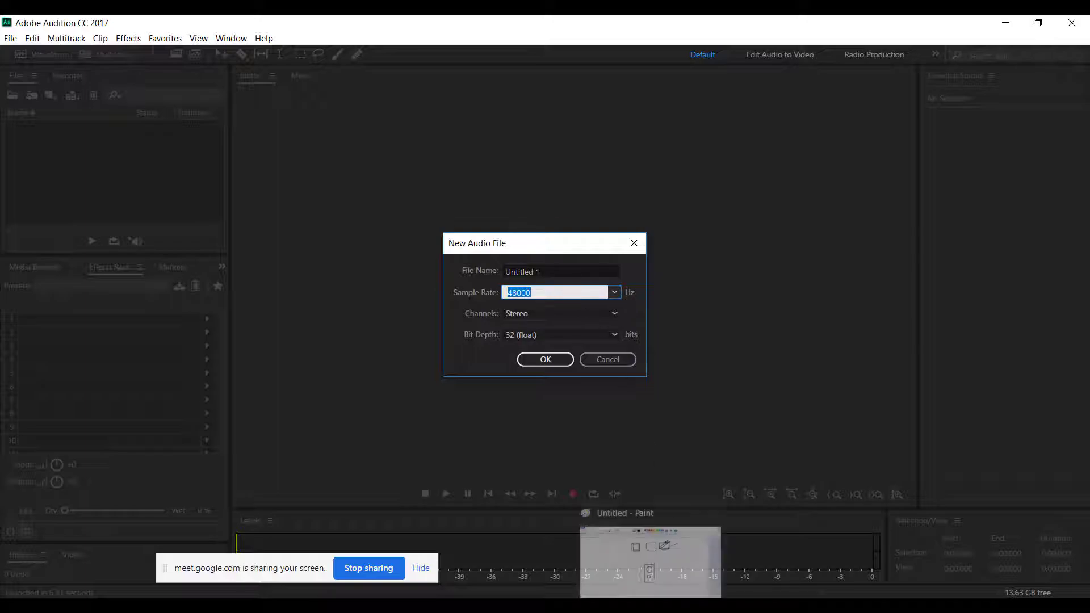
Step: Switch to Paint and brush an arrow from below into the hatched box, plus a separate large box farther along the row
click(657, 588)
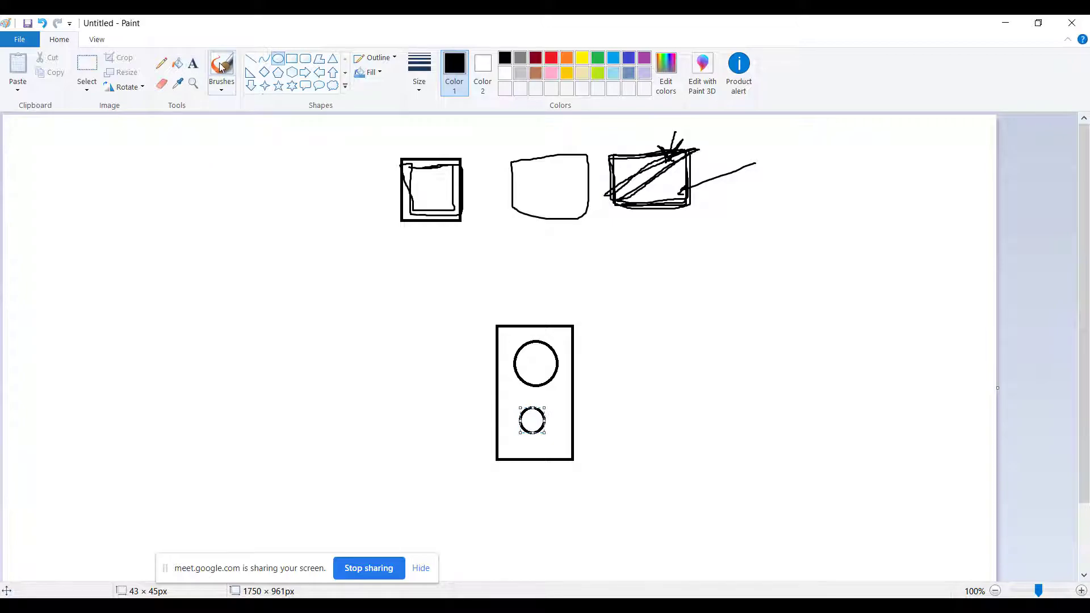
drag(720, 230, 662, 185)
key(ctrl+z)
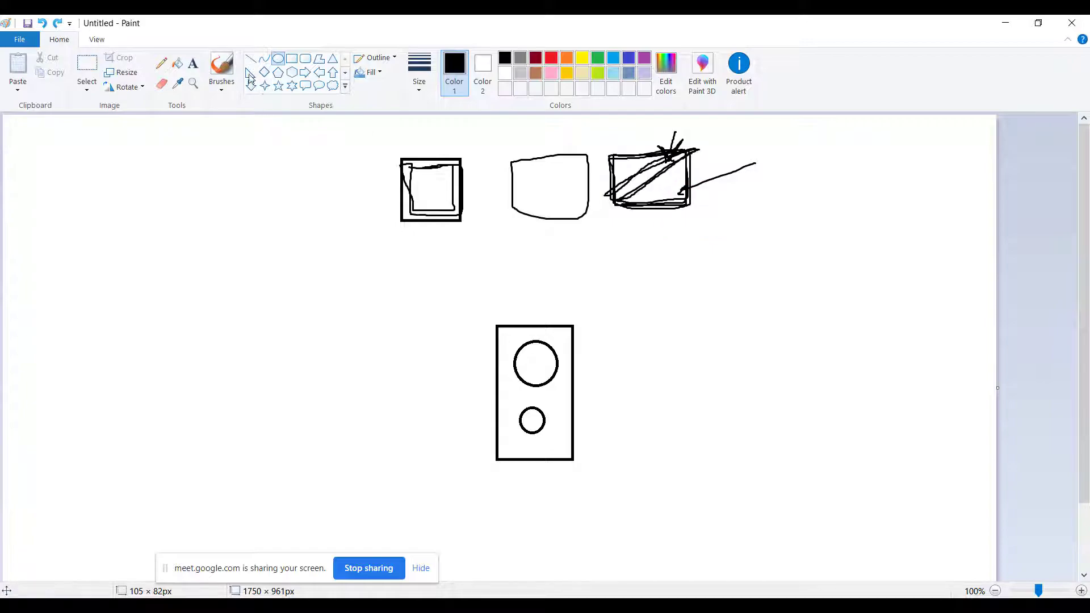
click(217, 66)
mouse_move(683, 261)
mouse_down()
mouse_move(636, 188)
mouse_move(621, 183)
mouse_up()
mouse_move(924, 158)
mouse_down()
mouse_move(821, 159)
mouse_move(834, 244)
mouse_move(931, 240)
mouse_move(926, 160)
mouse_up()
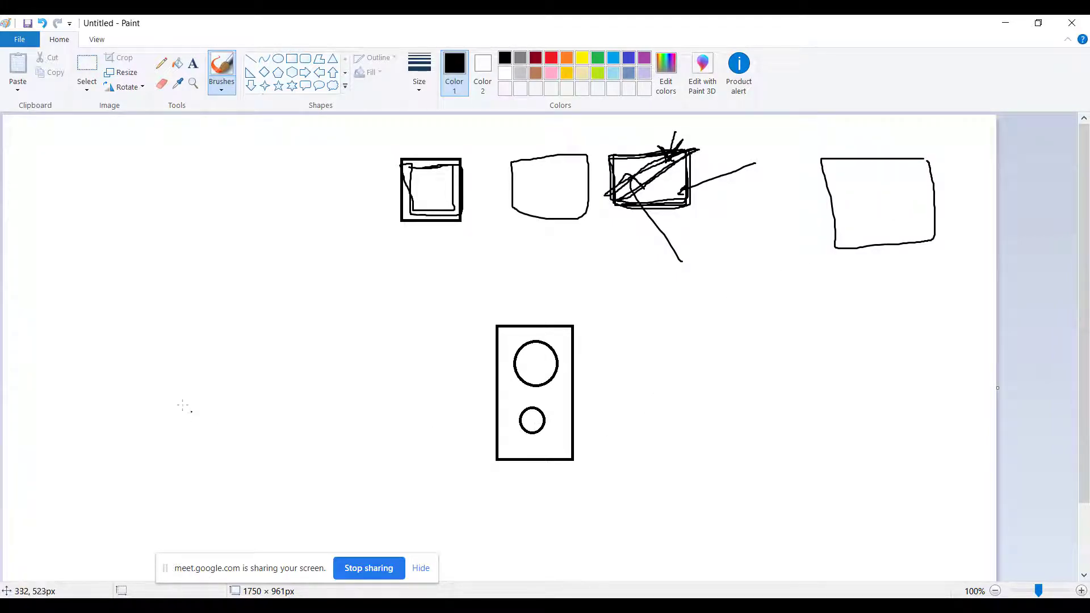
Step: Sketch a three-peak sound wave beside the tall rectangle, with a horizontal time arrow beneath it and a label at the arrow's end
mouse_move(88, 450)
mouse_down()
mouse_move(121, 352)
mouse_move(157, 451)
mouse_move(193, 325)
mouse_move(245, 427)
mouse_move(330, 389)
mouse_move(400, 412)
mouse_move(416, 448)
mouse_up()
mouse_move(84, 480)
mouse_down()
mouse_move(84, 531)
mouse_move(172, 500)
mouse_move(419, 495)
mouse_move(407, 488)
mouse_move(419, 512)
mouse_up()
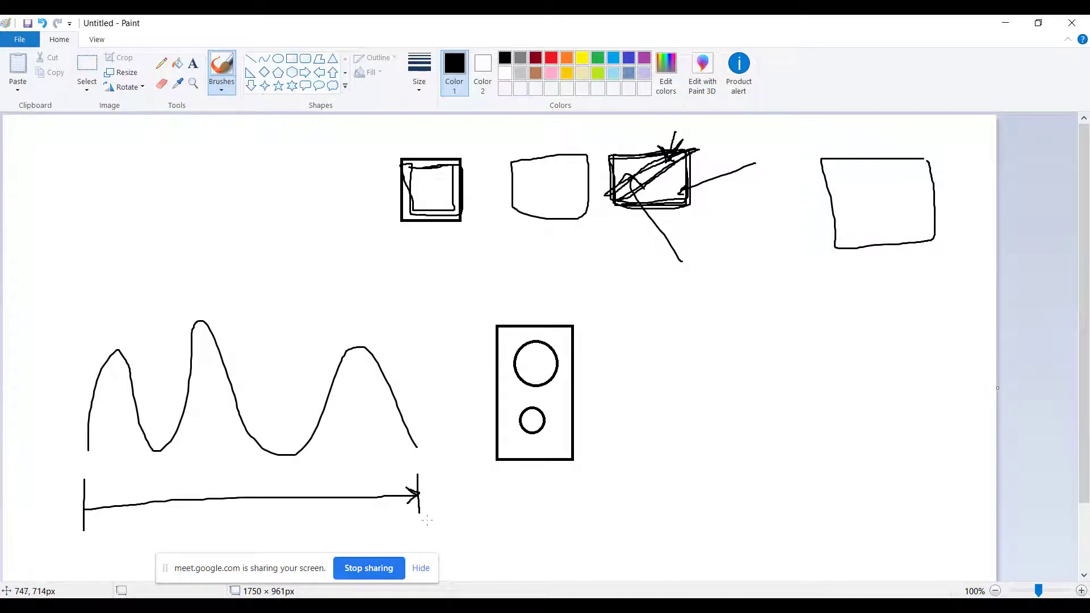
drag(415, 521, 425, 530)
Step: Return to Adobe Audition's new audio file settings and review the sample rate and the available channel options
key(alt+Tab)
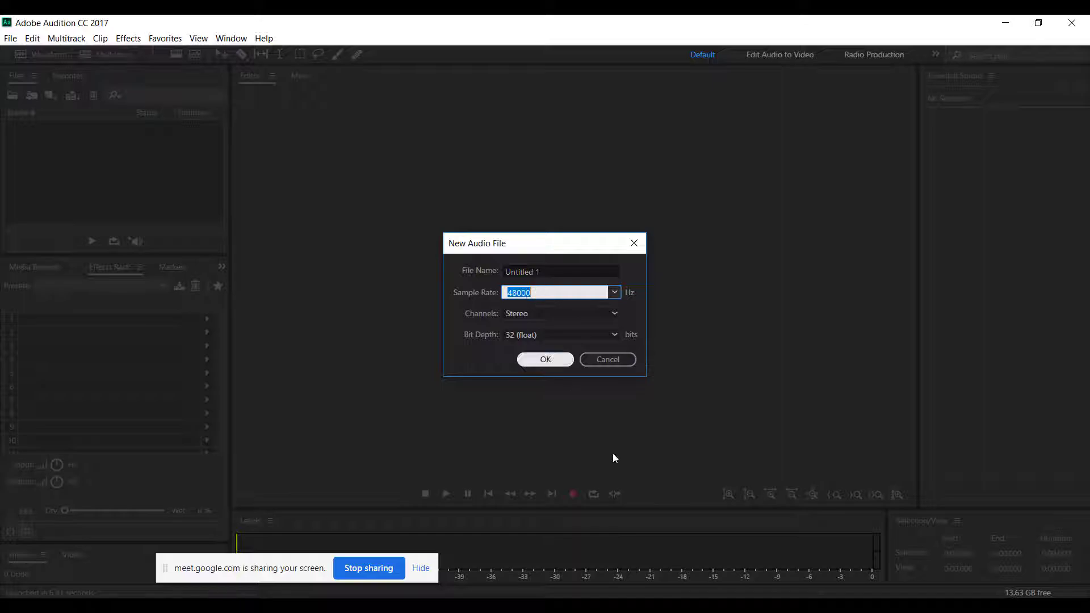
key(alt+Tab)
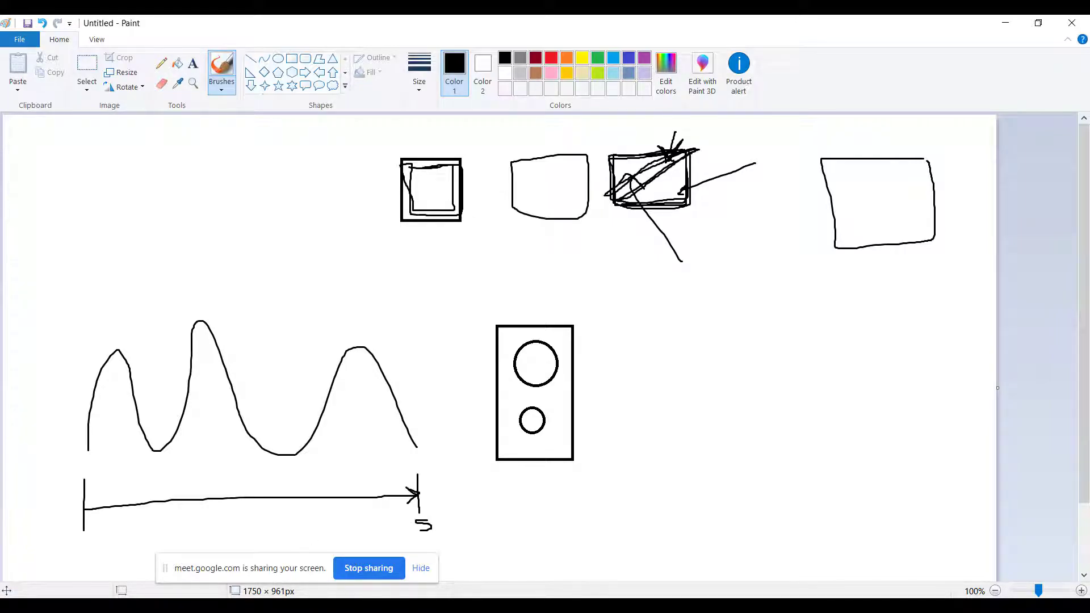
click(256, 564)
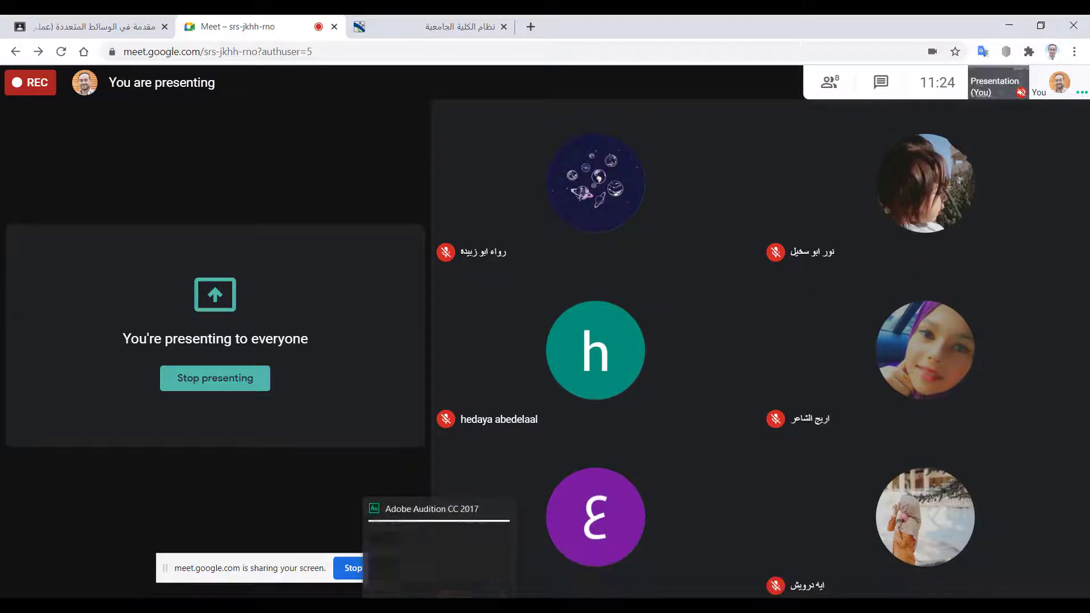
click(480, 585)
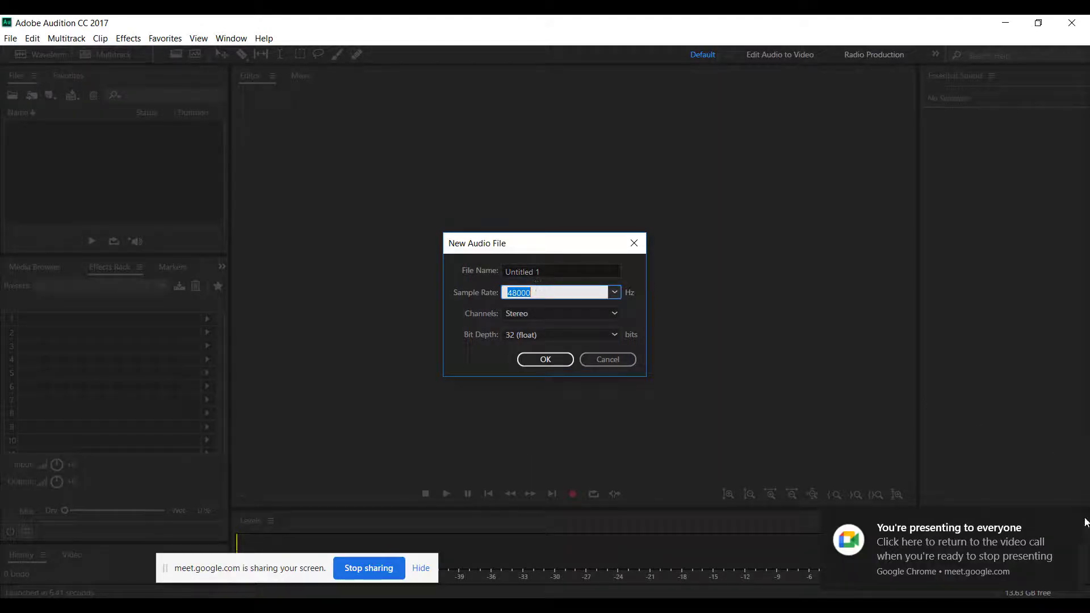
click(1064, 520)
click(544, 292)
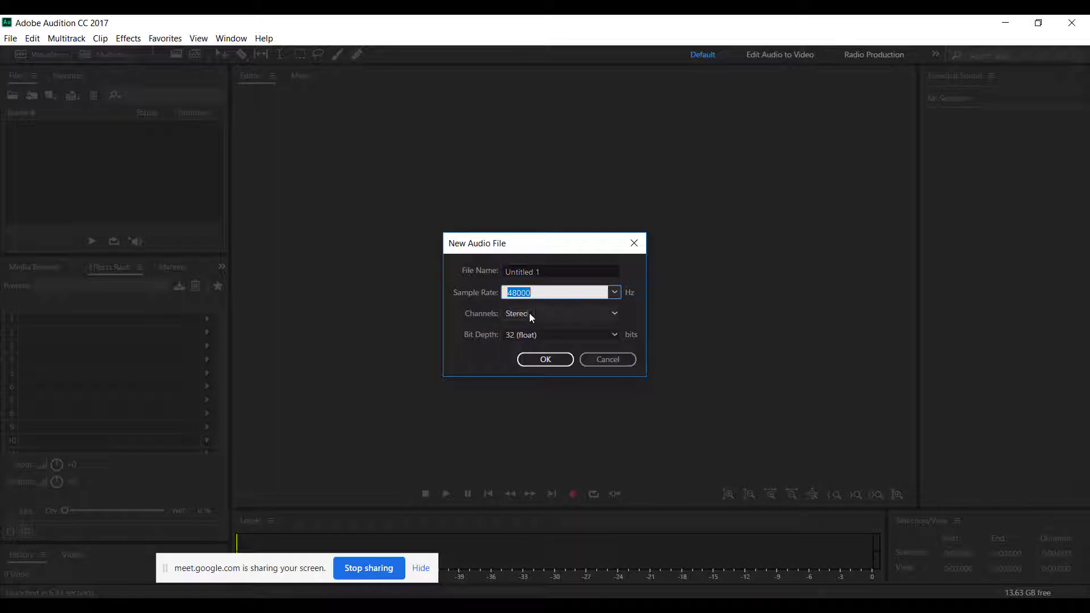
click(528, 313)
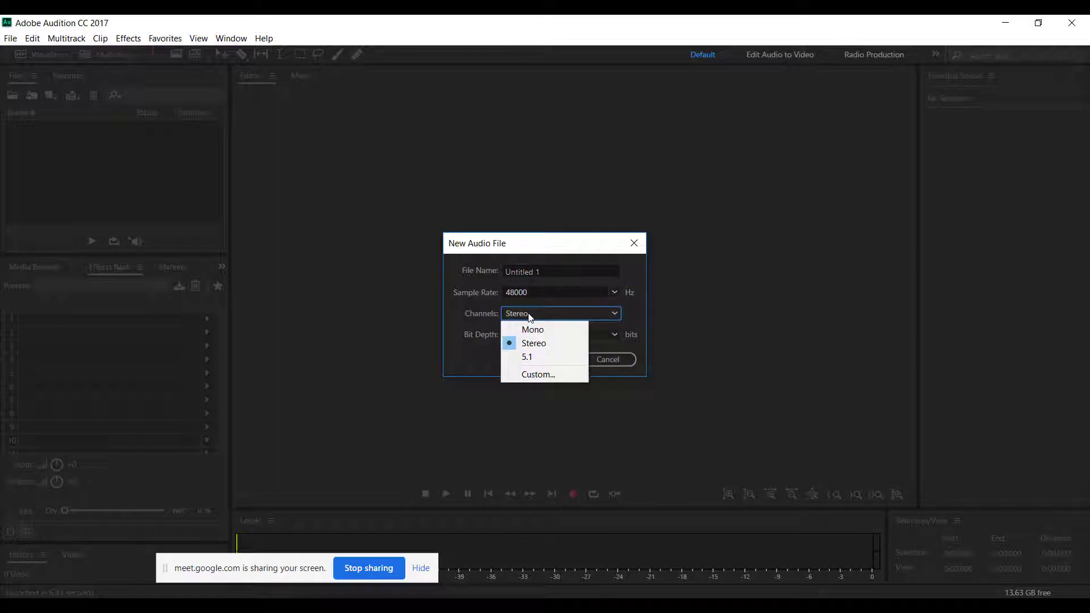
click(532, 316)
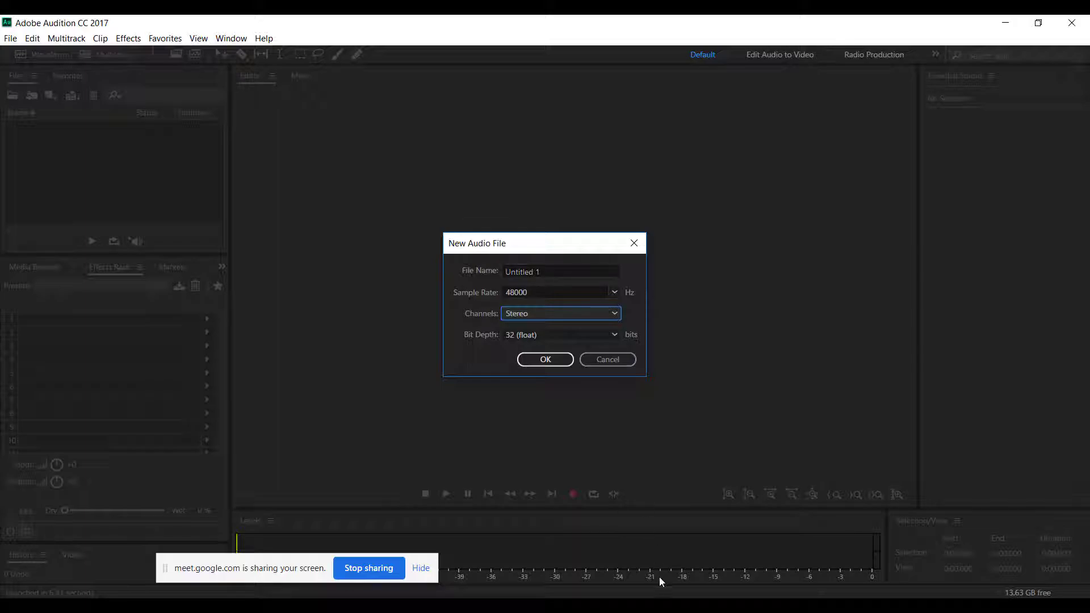
Step: Switch to Paint and brush a large round shape beside the speaker rectangle, with a wide curved outline extending around it
key(alt+Tab)
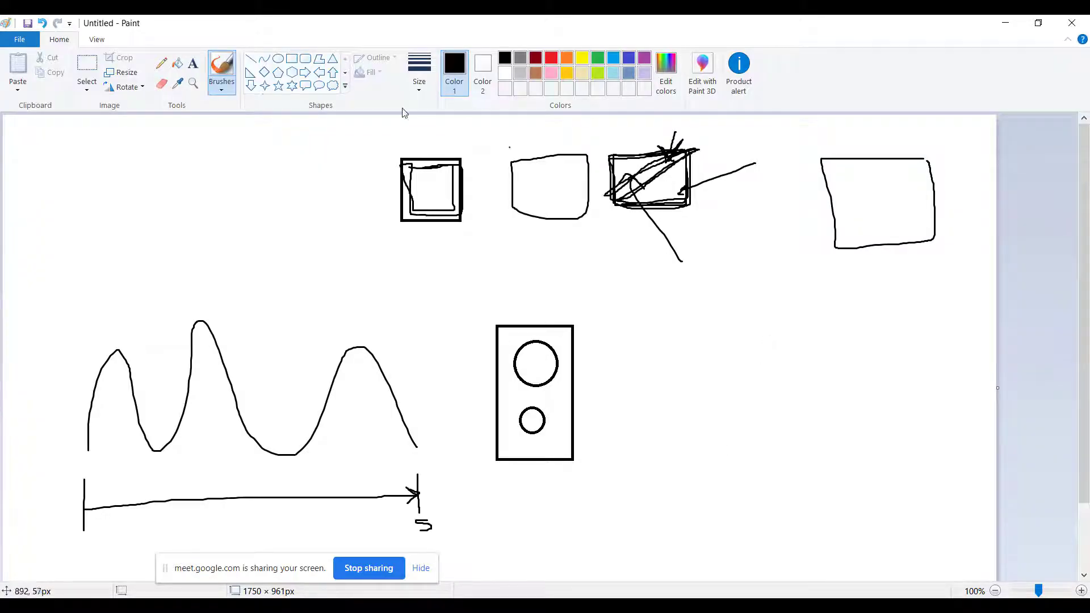
click(231, 74)
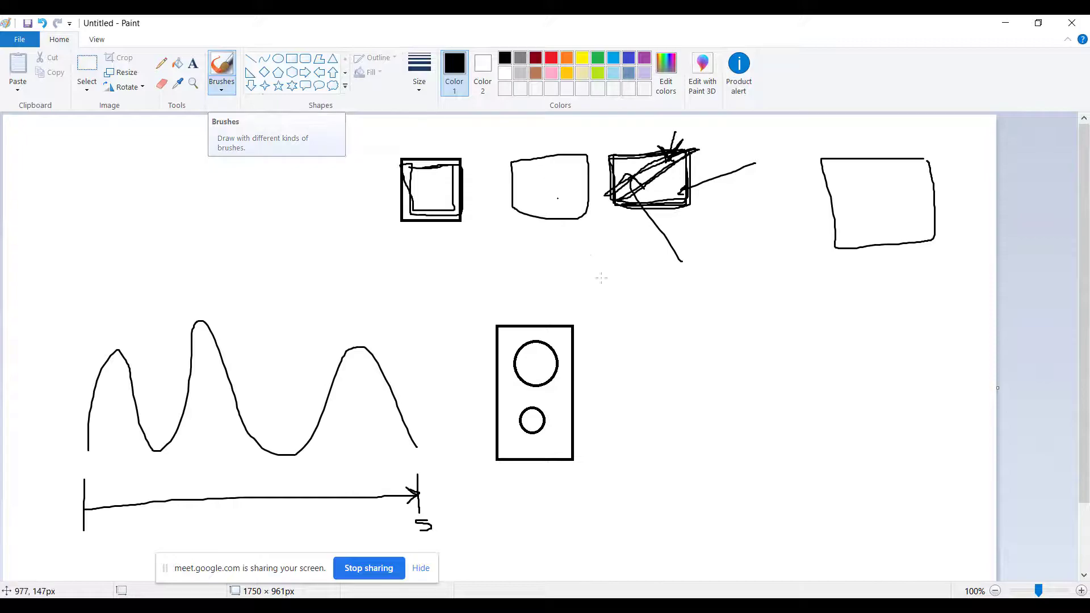
click(291, 58)
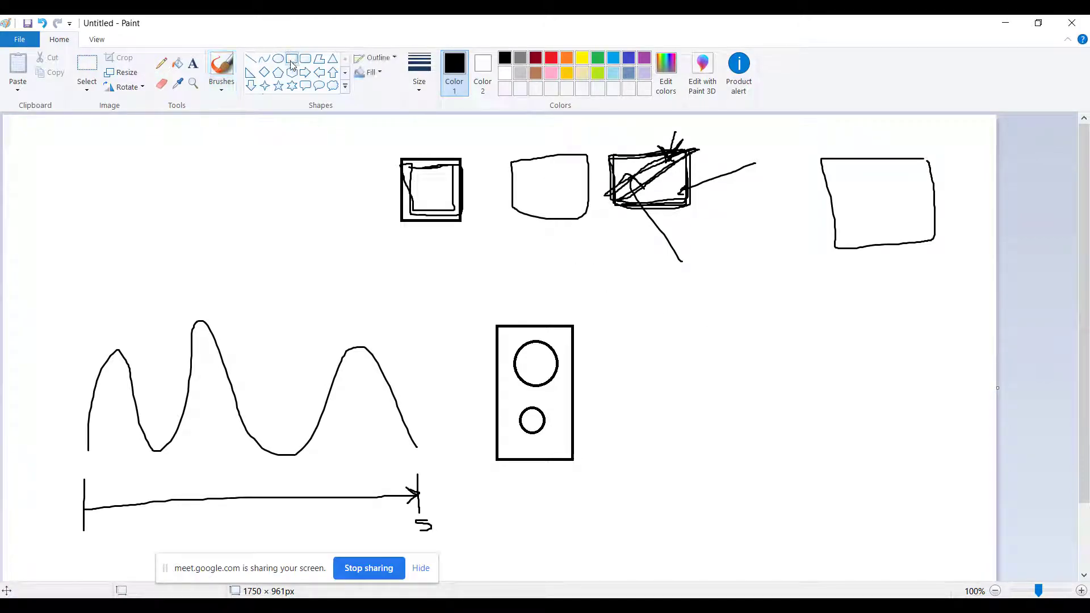
click(215, 66)
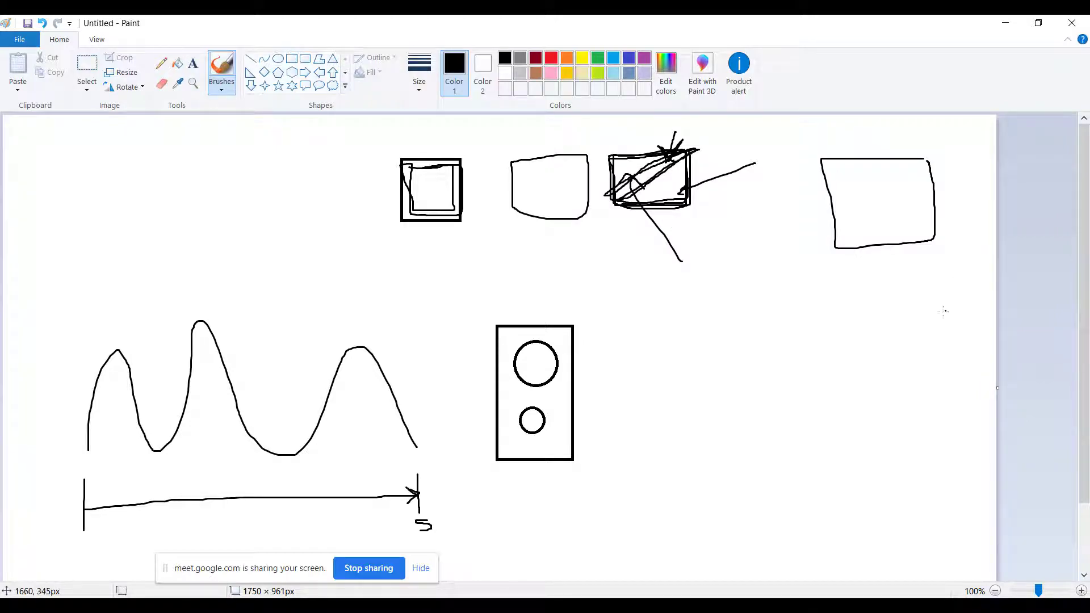
mouse_move(764, 344)
mouse_down()
mouse_move(687, 328)
mouse_move(667, 376)
mouse_move(733, 437)
mouse_move(791, 400)
mouse_move(761, 347)
mouse_up()
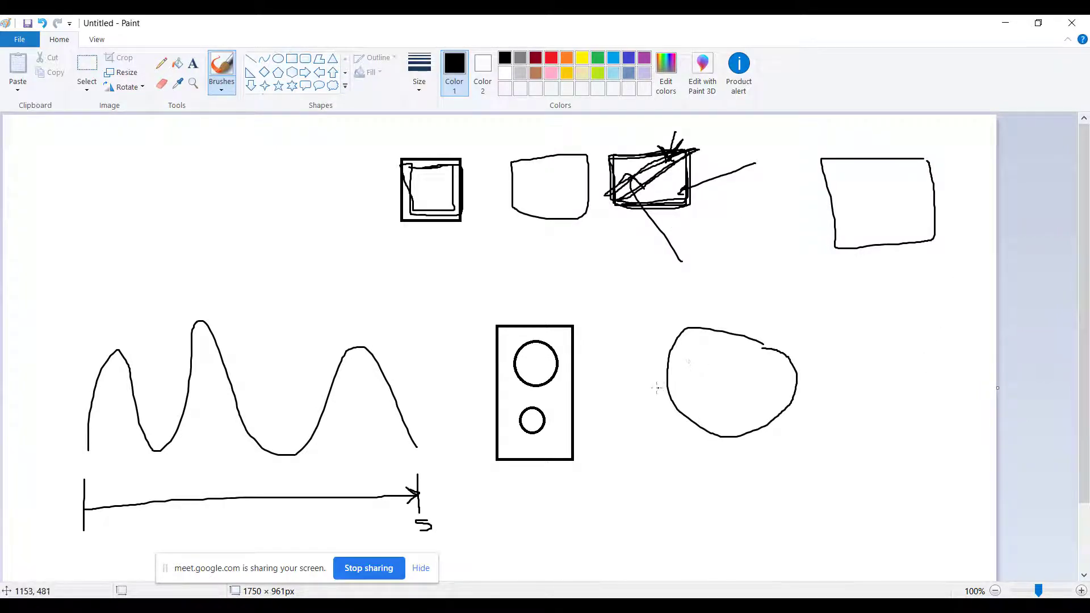
mouse_move(665, 398)
mouse_down()
mouse_move(607, 268)
mouse_move(943, 254)
mouse_move(983, 293)
mouse_move(989, 340)
mouse_move(891, 376)
mouse_move(809, 388)
mouse_up()
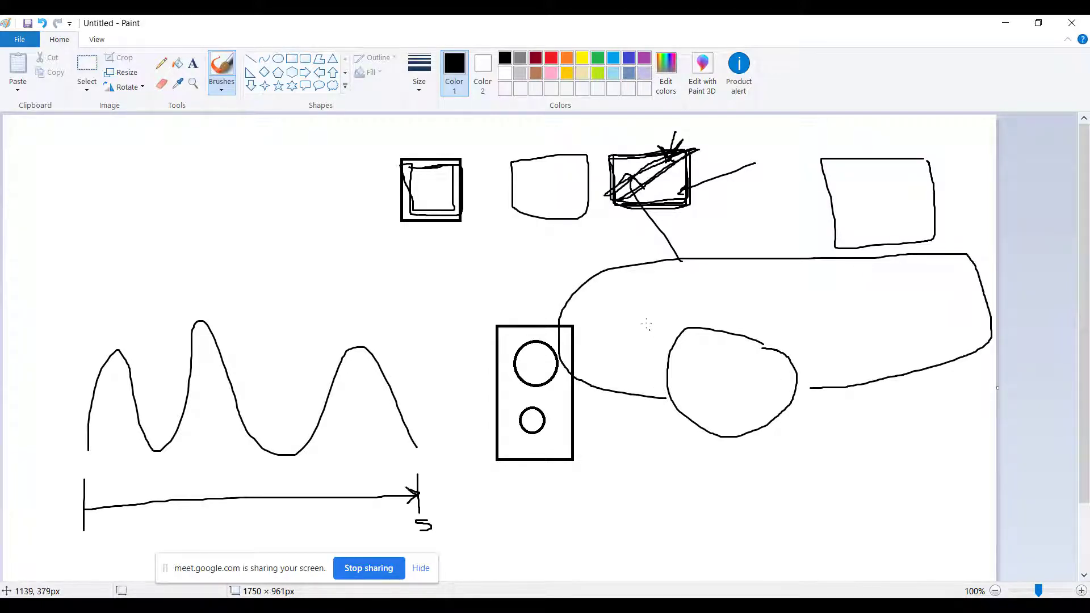
Step: Brush a circle with a marked centre at each end of the wide outline, and a small box near its lower edge
mouse_move(597, 292)
mouse_down()
mouse_move(615, 339)
mouse_move(599, 291)
mouse_up()
click(676, 310)
mouse_move(964, 287)
mouse_down()
mouse_move(942, 280)
mouse_move(948, 318)
mouse_move(947, 302)
mouse_up()
mouse_move(595, 315)
mouse_down()
mouse_move(588, 323)
mouse_move(596, 315)
mouse_up()
mouse_move(886, 360)
mouse_down()
mouse_move(825, 364)
mouse_move(825, 387)
mouse_move(902, 392)
mouse_move(903, 360)
mouse_move(865, 365)
mouse_up()
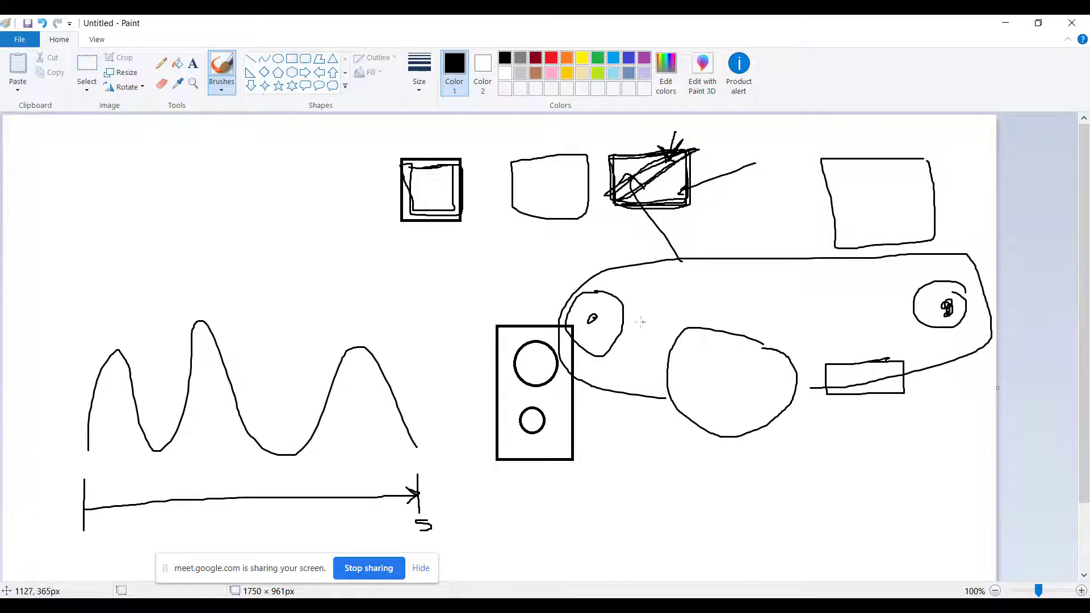
Step: Connect the small box to both end circles with brushed lines, adding arrowheads that point towards the circles
mouse_move(621, 321)
mouse_down()
mouse_move(822, 325)
mouse_move(852, 360)
mouse_up()
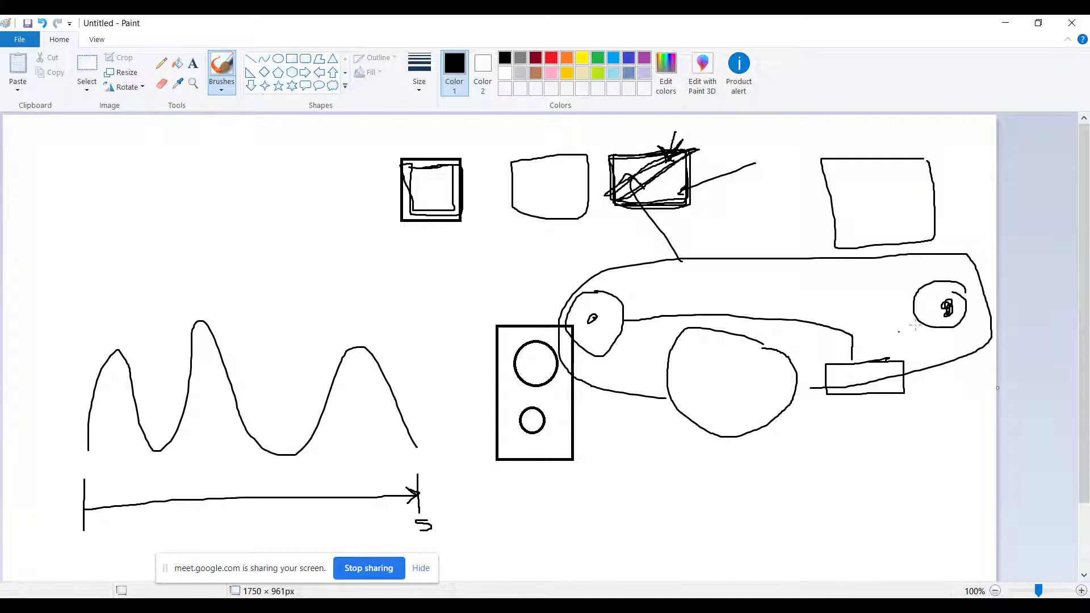
mouse_move(921, 319)
mouse_down()
mouse_move(877, 320)
mouse_move(875, 360)
mouse_up()
mouse_move(851, 363)
mouse_down()
mouse_move(838, 329)
mouse_move(647, 321)
mouse_move(663, 301)
mouse_move(678, 338)
mouse_up()
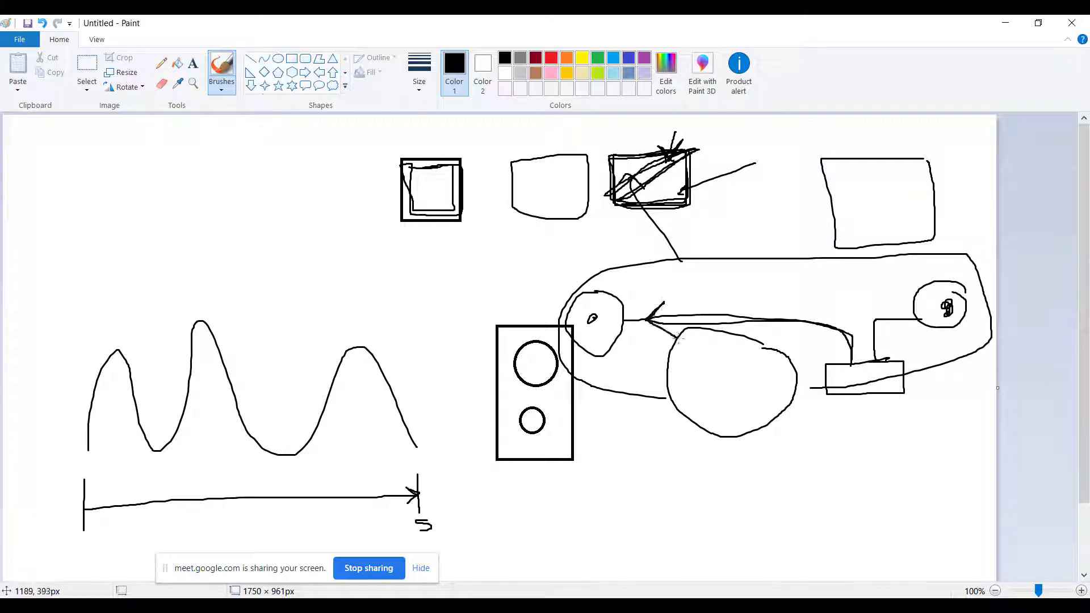
mouse_move(875, 363)
mouse_down()
mouse_move(889, 313)
mouse_move(917, 319)
mouse_move(908, 325)
mouse_up()
mouse_move(853, 343)
mouse_down()
mouse_move(629, 328)
mouse_move(661, 318)
mouse_move(669, 345)
mouse_up()
mouse_move(898, 305)
mouse_down()
mouse_move(918, 318)
mouse_move(895, 331)
mouse_up()
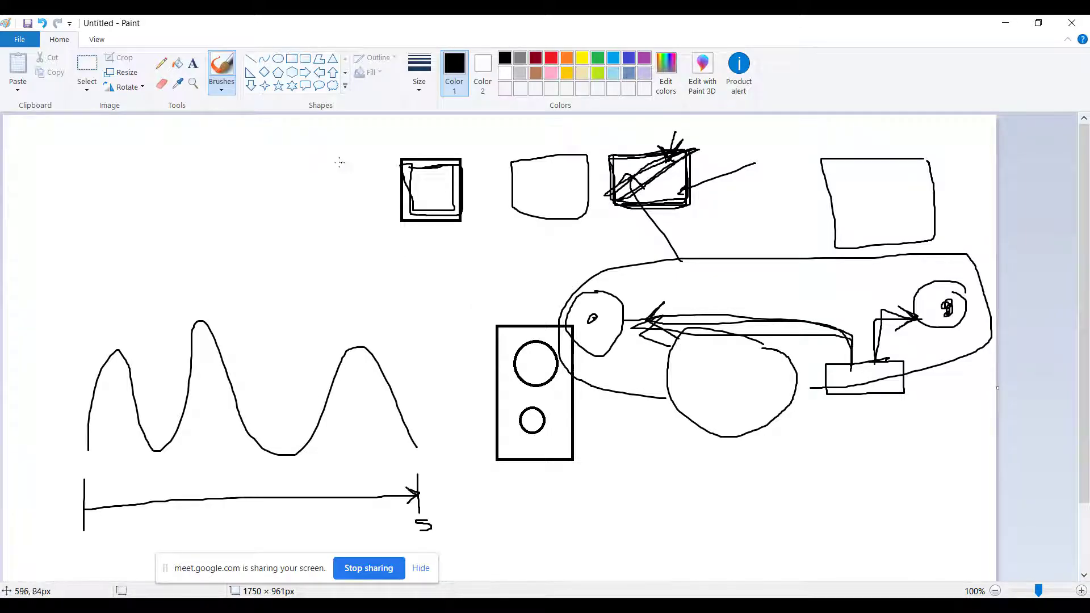
Step: Brush three circles level with the double-outlined square, five small ovals beneath them, and a slanted four-sided shape beside the speaker
mouse_move(332, 162)
mouse_down()
mouse_move(357, 199)
mouse_move(340, 163)
mouse_up()
mouse_move(158, 163)
mouse_down()
mouse_move(138, 182)
mouse_move(171, 168)
mouse_up()
mouse_move(20, 169)
mouse_down()
mouse_move(28, 205)
mouse_move(18, 184)
mouse_up()
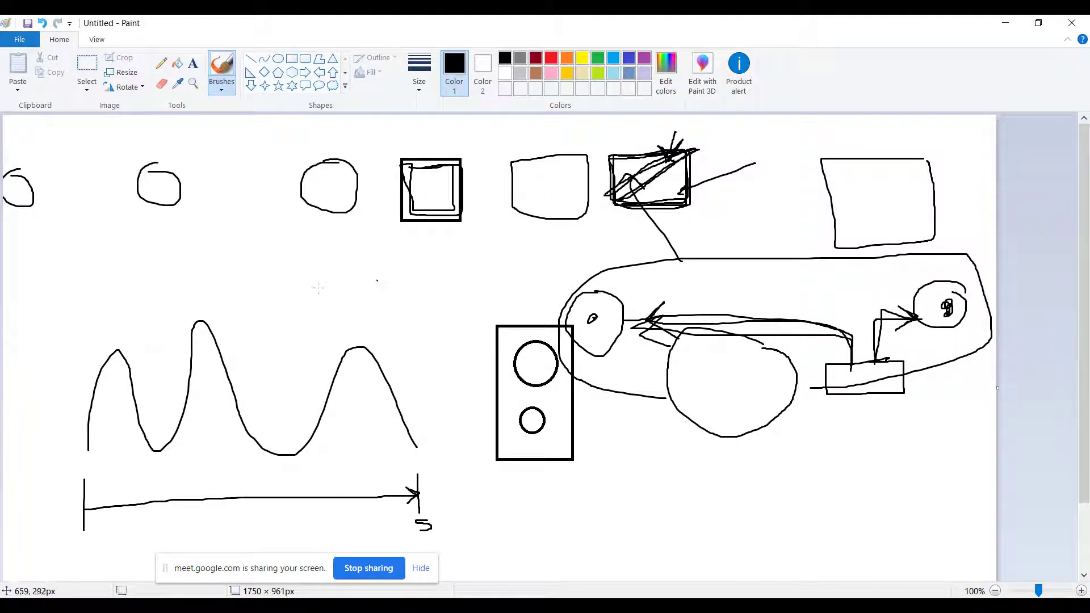
mouse_move(312, 275)
mouse_down()
mouse_move(317, 296)
mouse_move(299, 278)
mouse_move(231, 293)
mouse_move(249, 296)
mouse_up()
mouse_move(187, 287)
mouse_down()
mouse_move(196, 303)
mouse_move(198, 290)
mouse_move(73, 293)
mouse_up()
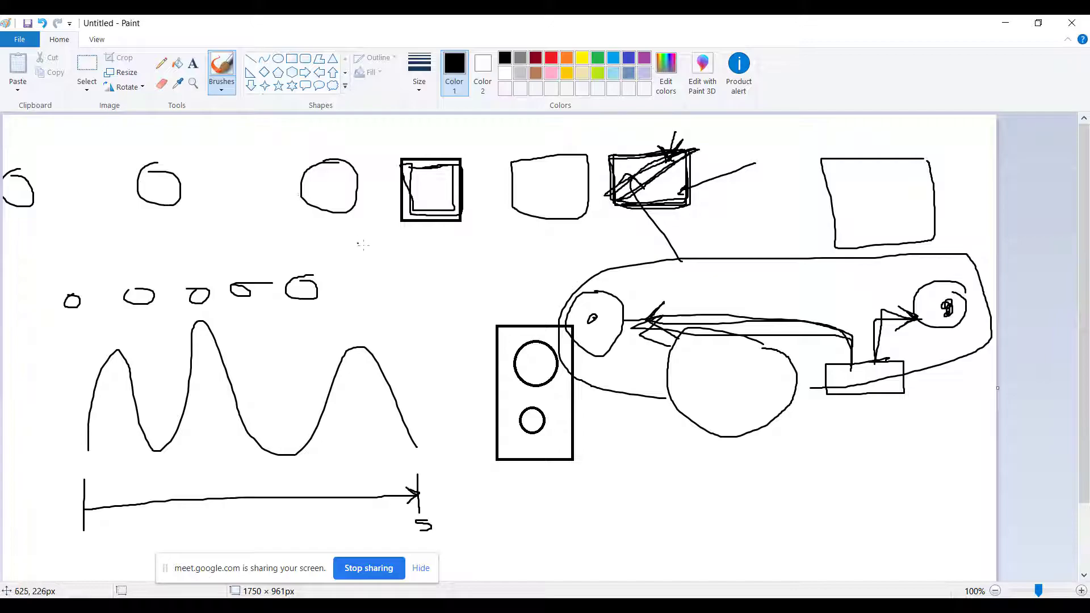
mouse_move(509, 230)
mouse_down()
mouse_move(412, 303)
mouse_move(441, 381)
mouse_move(507, 312)
mouse_move(505, 226)
mouse_up()
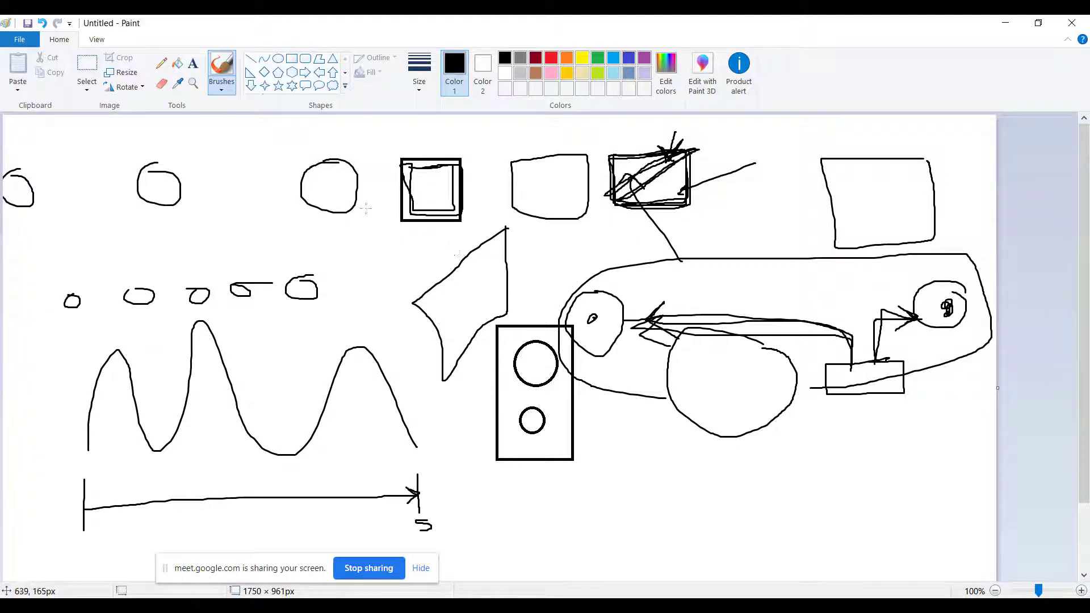
Step: Mark the three circles with dashes, outline the group of five ovals, and brush two long arrows between the two rows
drag(340, 195, 324, 192)
drag(31, 192, 6, 191)
mouse_move(251, 334)
mouse_down()
mouse_move(354, 291)
mouse_move(219, 244)
mouse_move(35, 266)
mouse_move(60, 322)
mouse_move(253, 328)
mouse_up()
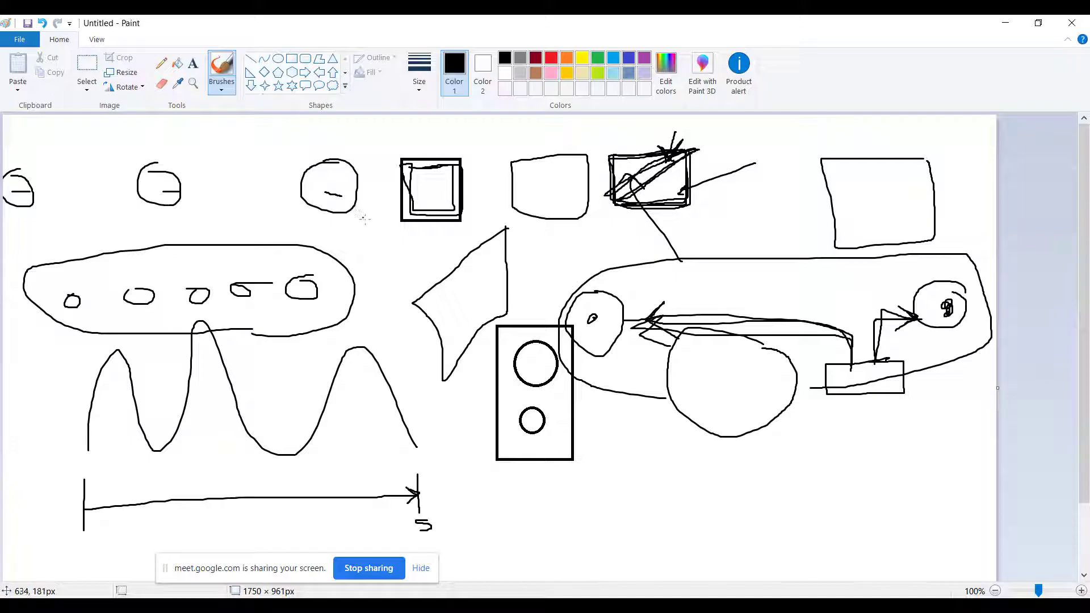
mouse_move(387, 217)
mouse_down()
mouse_move(51, 221)
mouse_move(2, 236)
mouse_move(25, 239)
mouse_up()
mouse_move(414, 232)
mouse_down()
mouse_move(171, 230)
mouse_move(2, 249)
mouse_move(30, 251)
mouse_up()
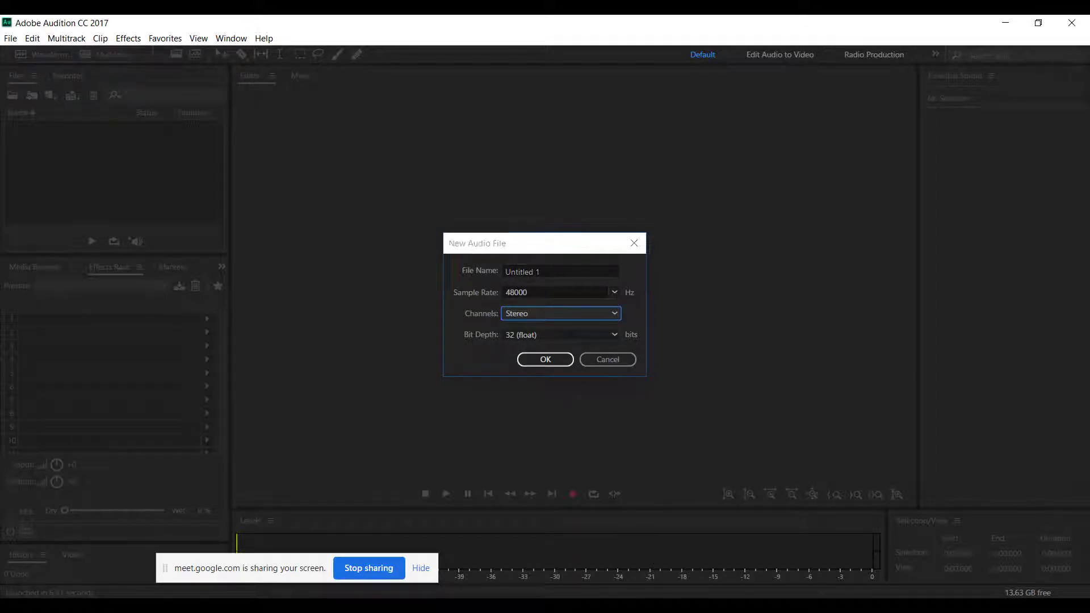
Step: Return to Paint and brush a vertical height marker with end caps through the sound wave's first peak
key(alt+Tab)
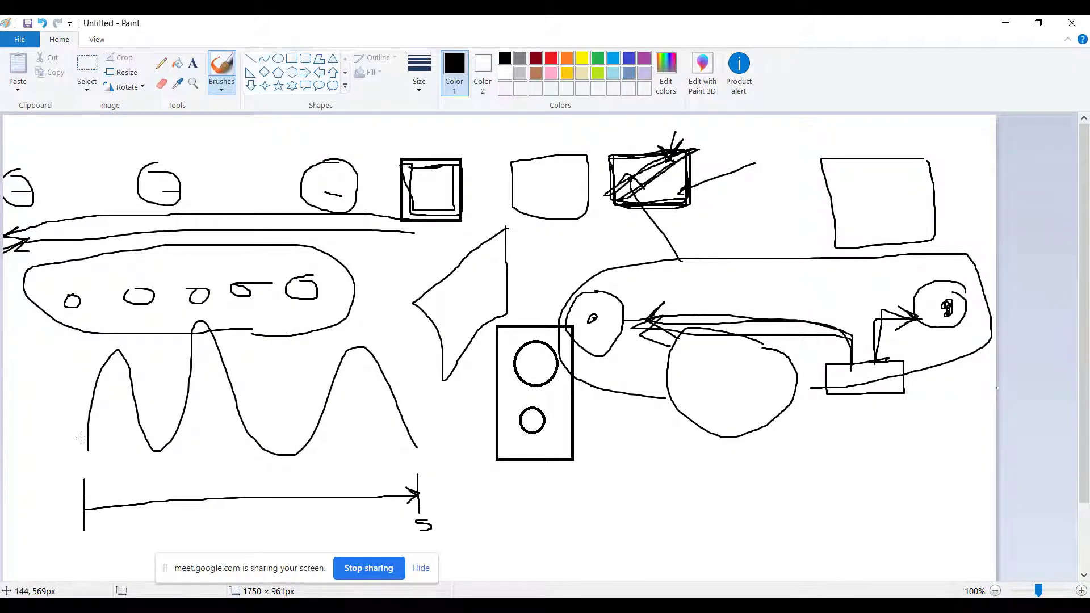
mouse_move(116, 452)
mouse_down()
mouse_move(116, 350)
mouse_move(128, 348)
mouse_up()
mouse_move(112, 454)
mouse_down()
mouse_move(129, 459)
mouse_move(105, 455)
mouse_up()
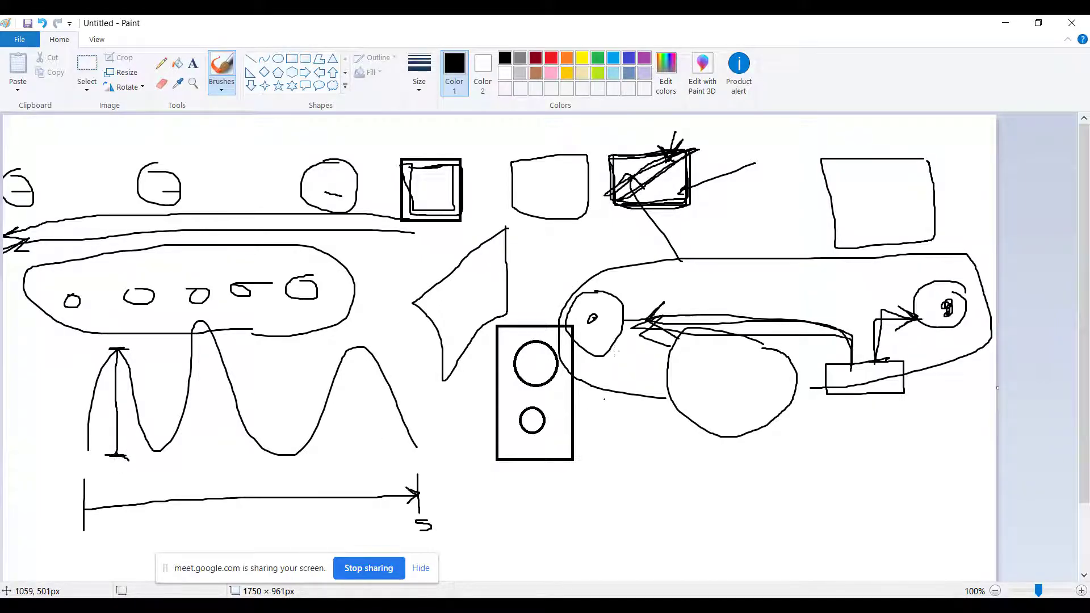
Step: Brush a short vertical line into the rounded box beside the hatched one and a solid dot at the box's centre
drag(551, 136, 550, 168)
drag(552, 182, 554, 182)
drag(554, 185, 554, 183)
Step: Handwrite 1 and 2 with branching strokes below the round shape, then 8 and 256 beneath, each enclosed in an outline
drag(672, 485, 672, 466)
mouse_move(744, 440)
mouse_down()
mouse_move(706, 481)
mouse_move(742, 492)
mouse_up()
mouse_move(820, 452)
mouse_down()
mouse_move(837, 471)
mouse_move(872, 423)
mouse_up()
drag(856, 460, 879, 450)
mouse_move(744, 528)
mouse_down()
mouse_move(735, 529)
mouse_move(754, 548)
mouse_move(737, 527)
mouse_up()
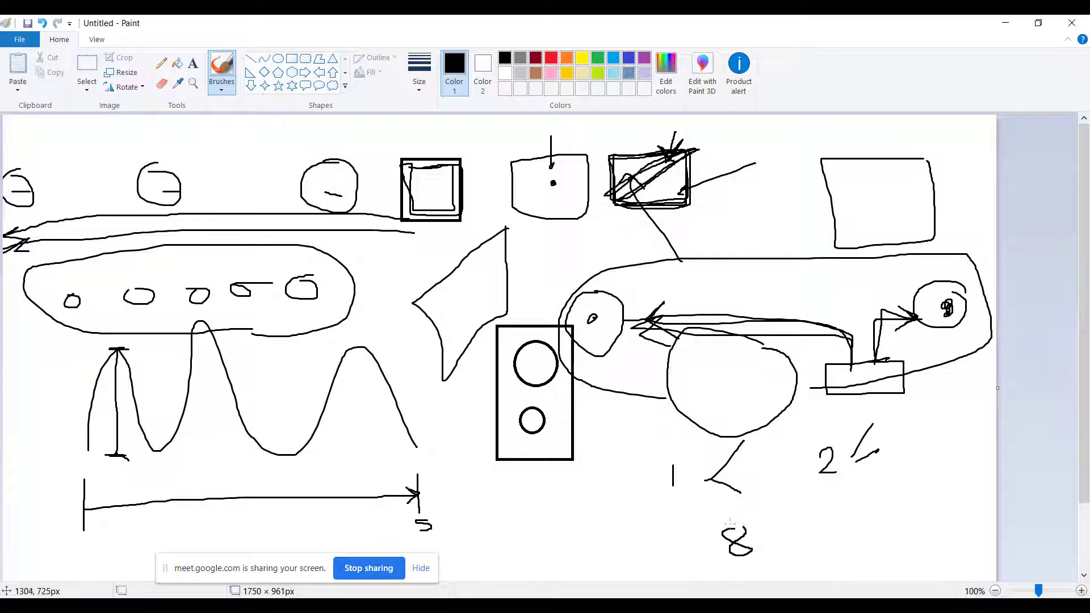
mouse_move(806, 526)
mouse_down()
mouse_move(815, 521)
mouse_move(824, 546)
mouse_move(857, 533)
mouse_move(848, 545)
mouse_up()
drag(882, 513, 865, 534)
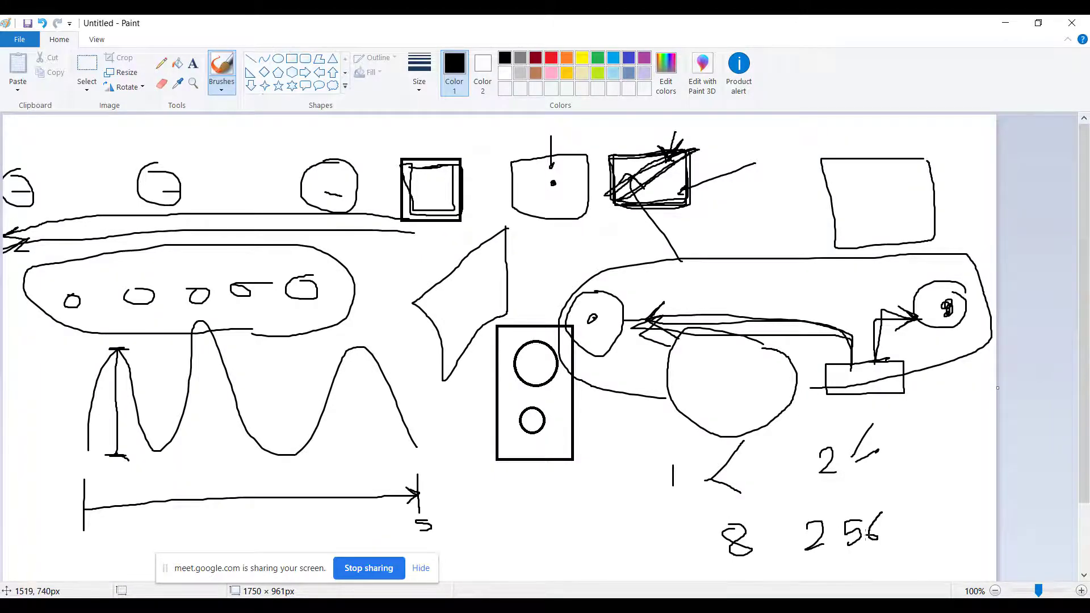
mouse_move(790, 567)
mouse_down()
mouse_move(892, 549)
mouse_move(895, 517)
mouse_move(875, 498)
mouse_move(774, 516)
mouse_move(791, 573)
mouse_move(762, 509)
mouse_move(688, 529)
mouse_move(755, 574)
mouse_up()
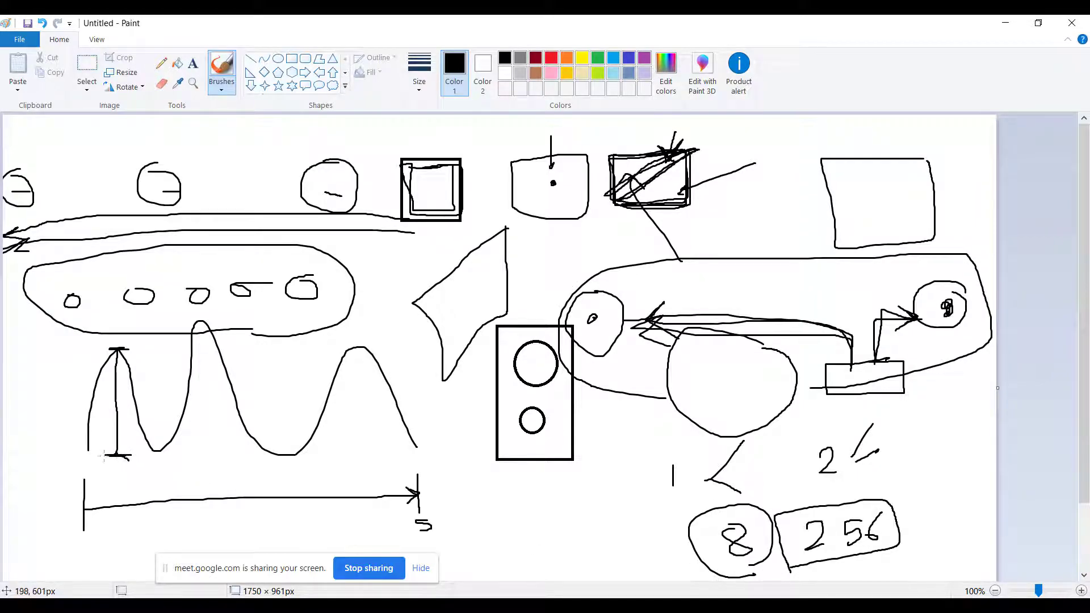
Step: Retrace the first peak's height marker, add one at the second peak, and sketch a small single-peak wave below the speaker
mouse_move(115, 457)
mouse_down()
mouse_move(119, 345)
mouse_move(138, 350)
mouse_up()
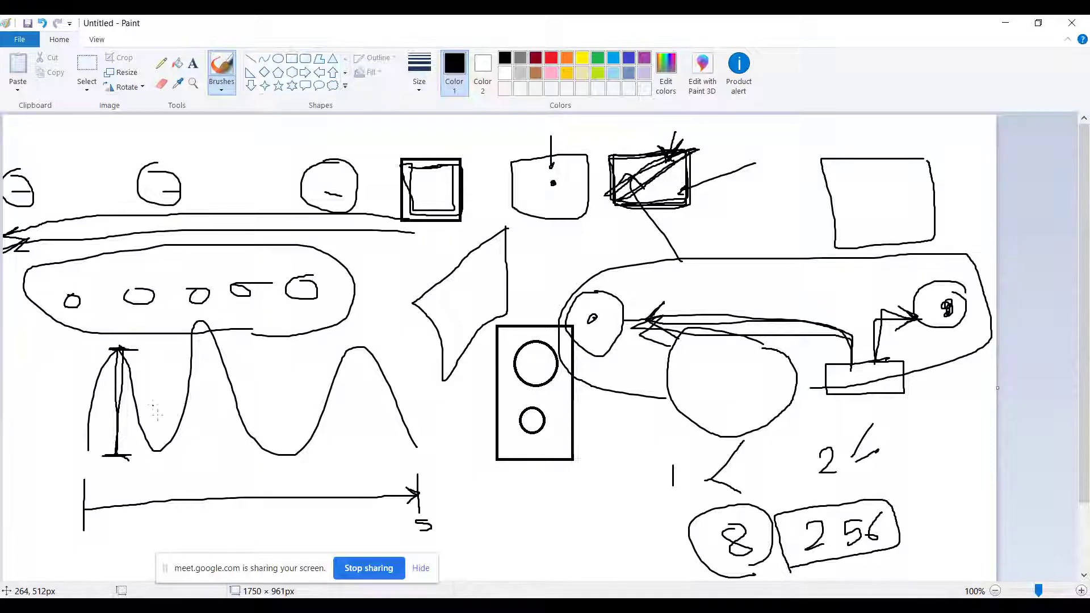
drag(216, 437, 201, 325)
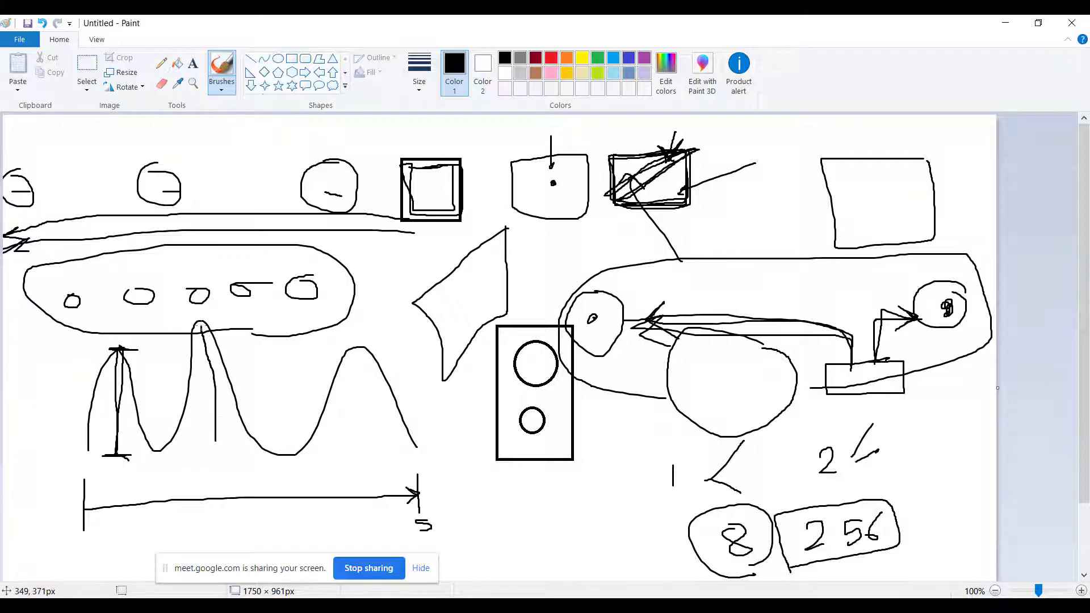
drag(221, 445, 200, 445)
mouse_move(485, 539)
mouse_down()
mouse_move(500, 474)
mouse_move(524, 542)
mouse_up()
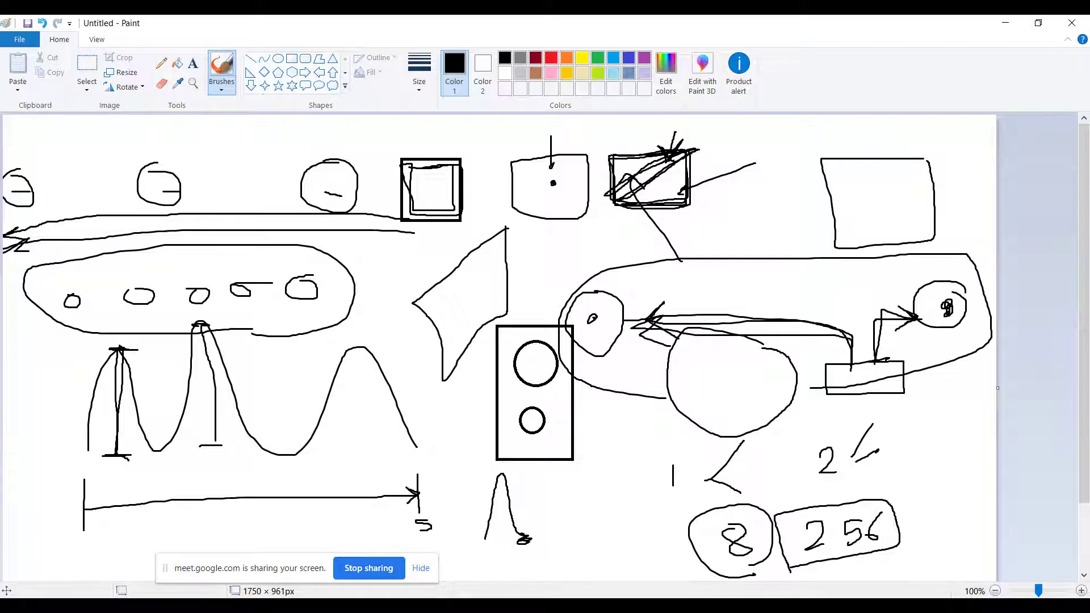
Step: Switch to Adobe Audition and try bit depths of 8 and 16 for the new audio file
key(alt+Tab)
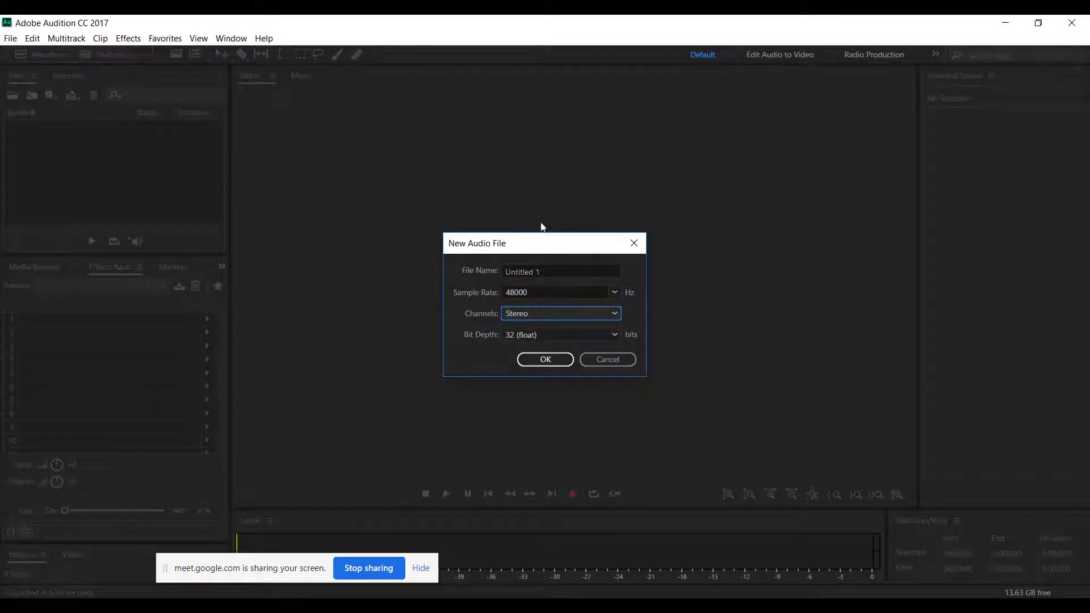
click(546, 334)
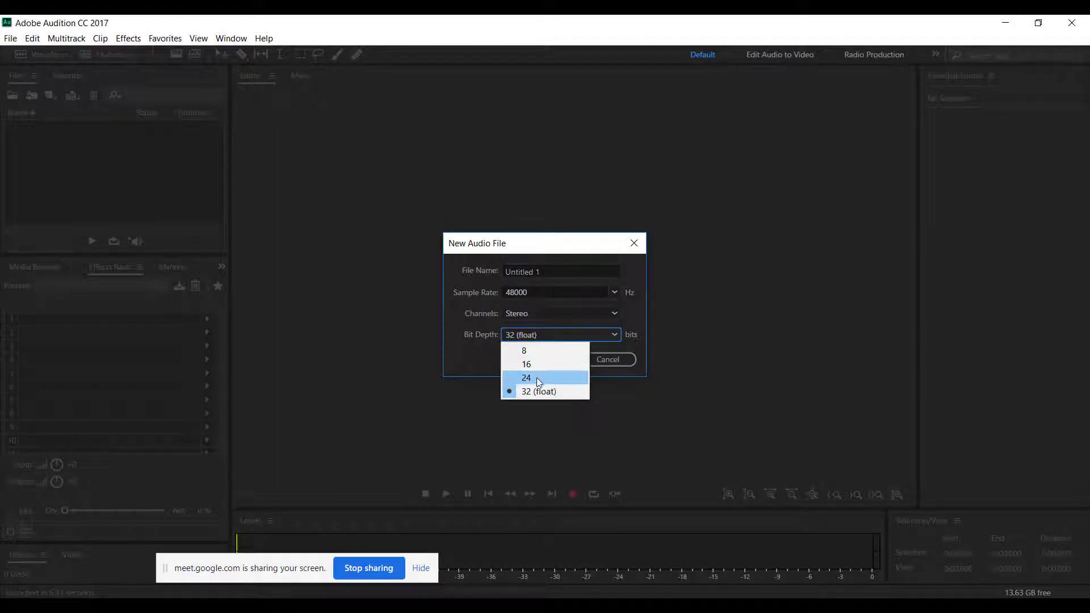
click(524, 350)
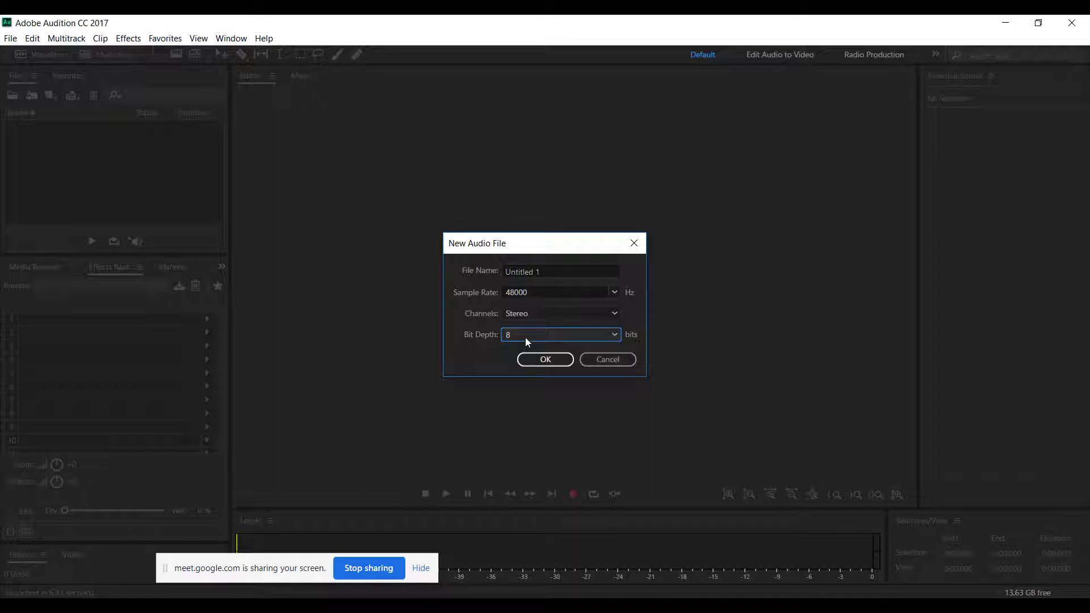
click(525, 337)
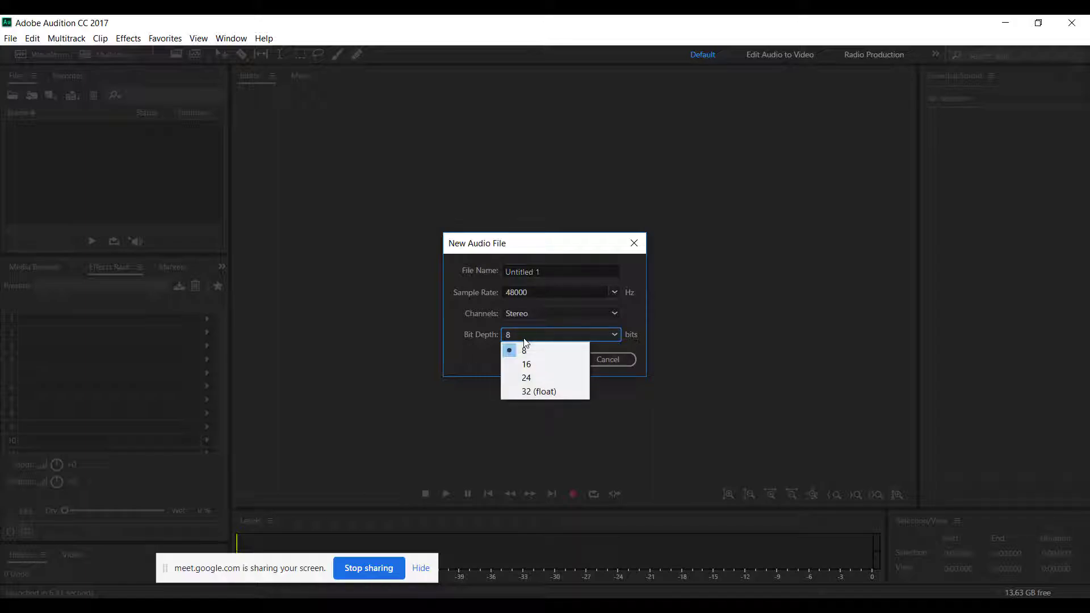
click(532, 367)
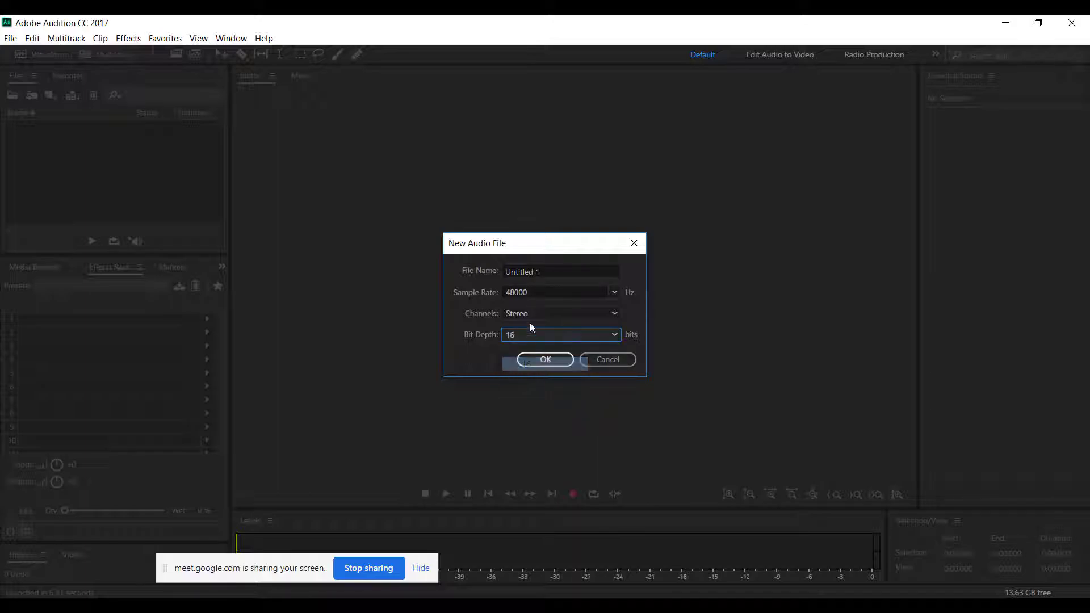
Step: Highlight the sample rate value, and switch to Paint to trace along the sound wave's time arrow
click(533, 292)
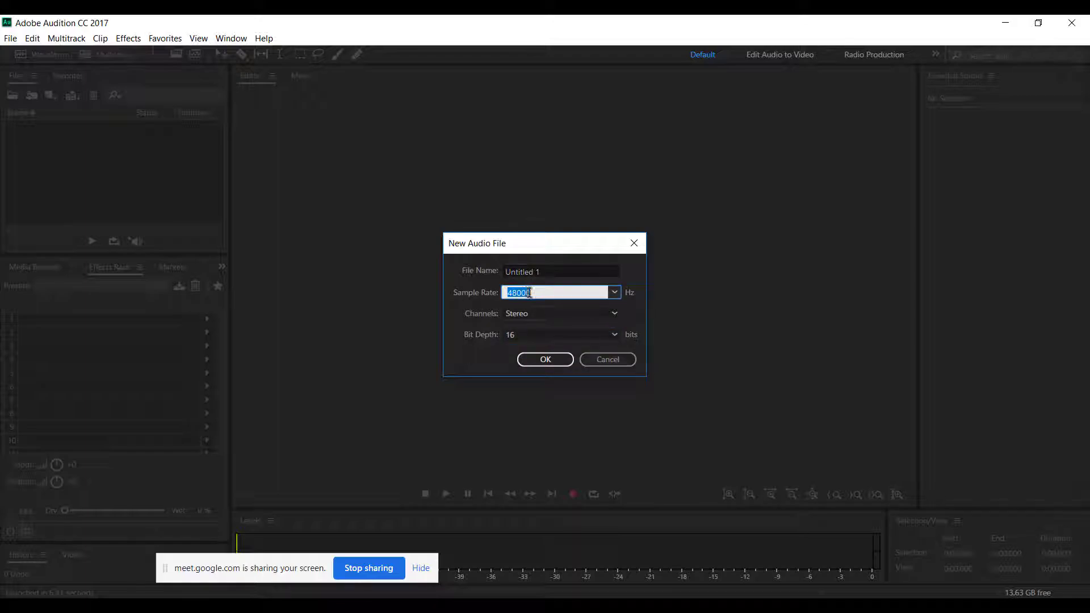
click(691, 597)
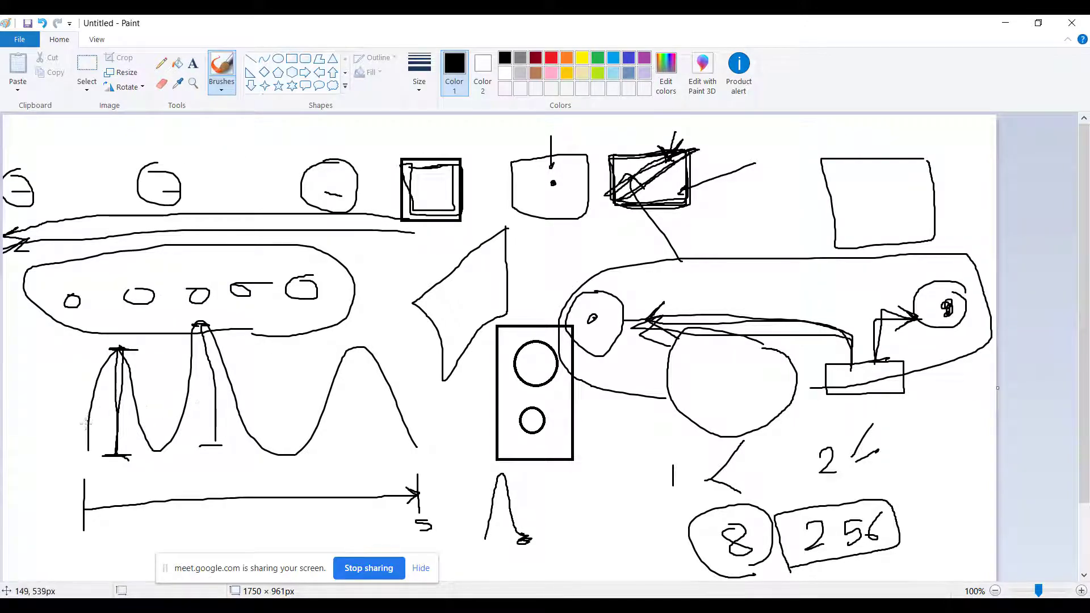
mouse_move(138, 496)
mouse_down()
mouse_move(216, 455)
mouse_move(294, 469)
mouse_move(342, 443)
mouse_move(464, 440)
mouse_up()
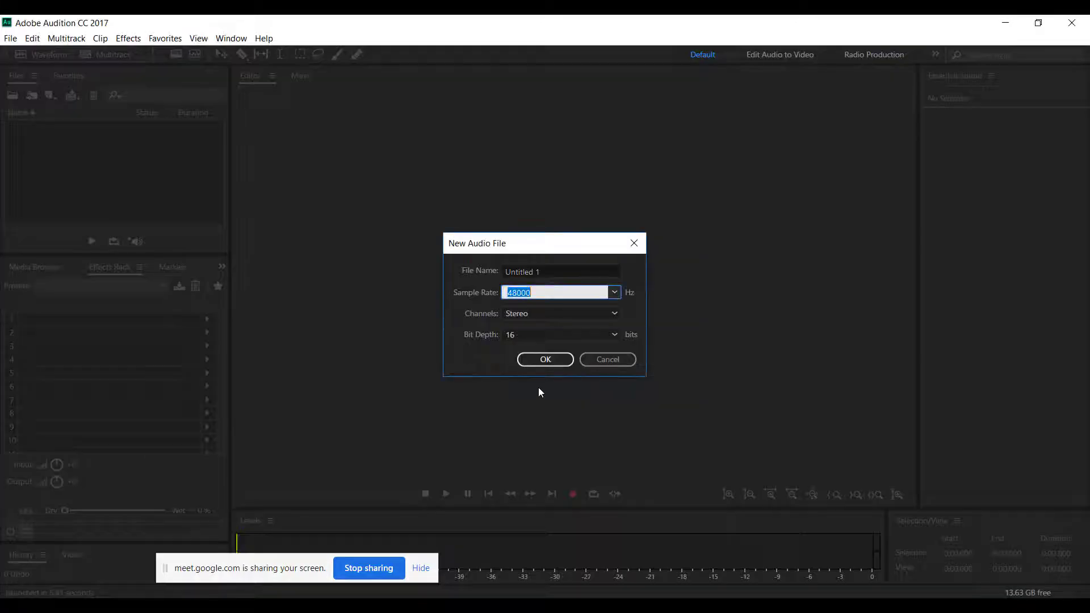
Step: Return to Adobe Audition, set the bit depth to 32 (float), and create the new audio file
click(563, 335)
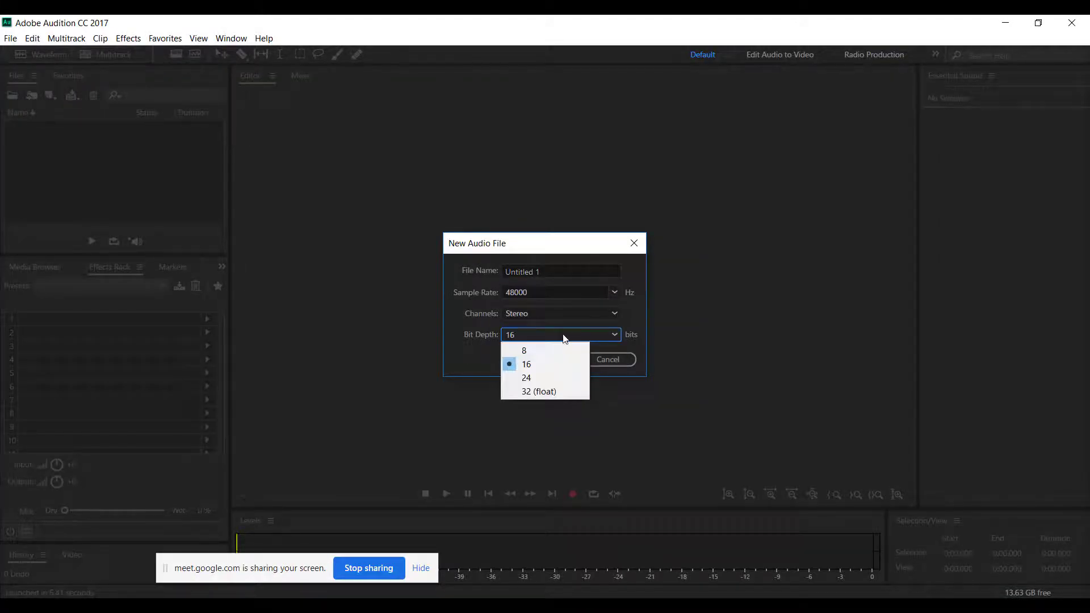
click(540, 391)
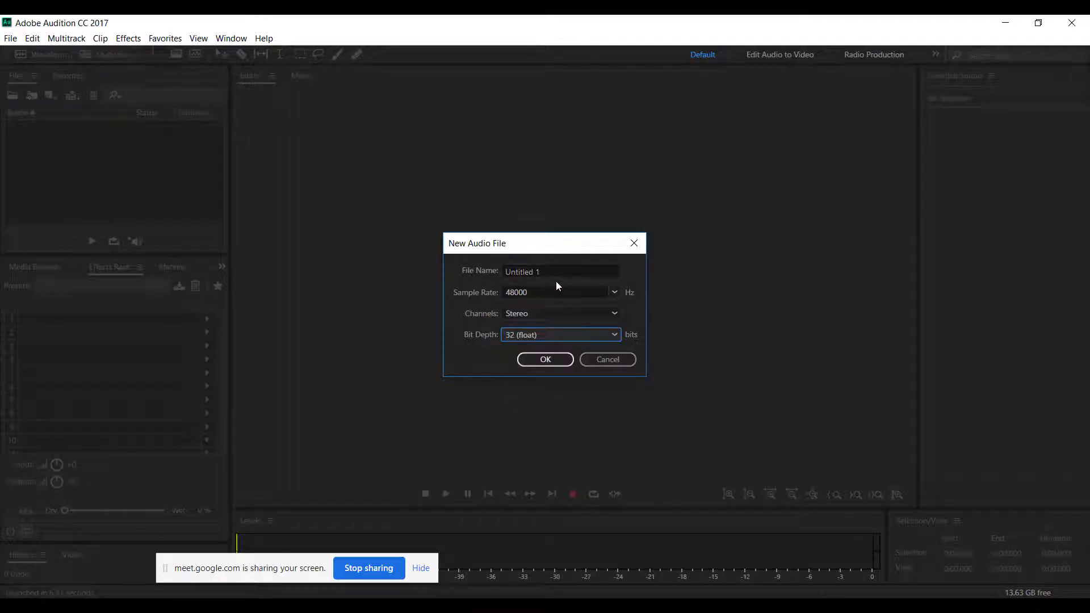
click(556, 359)
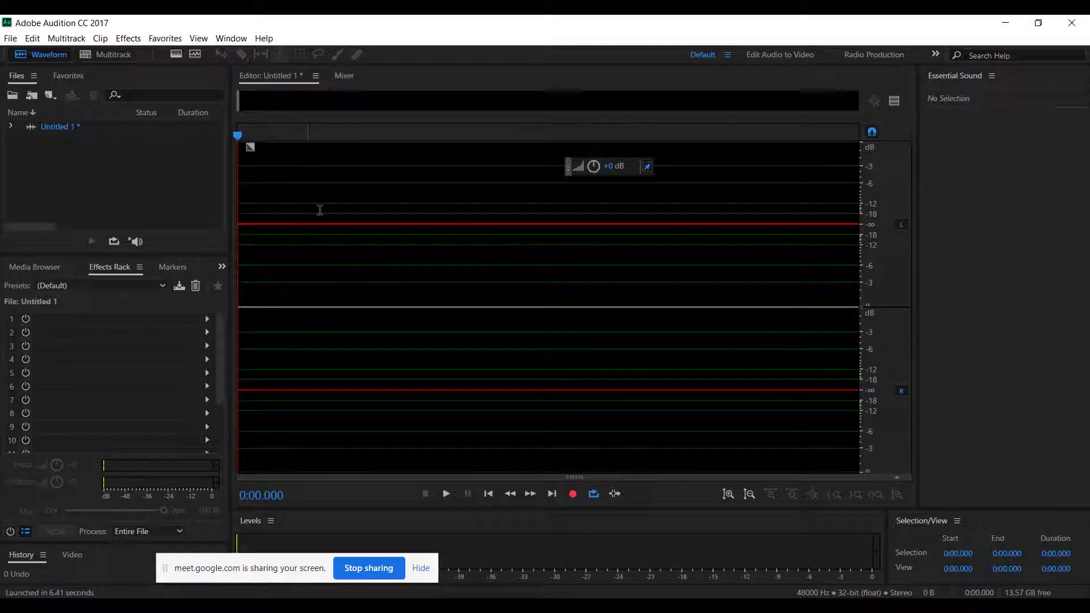
Step: Create a second new audio file, Untitled 2, with the channels set to Mono
click(7, 45)
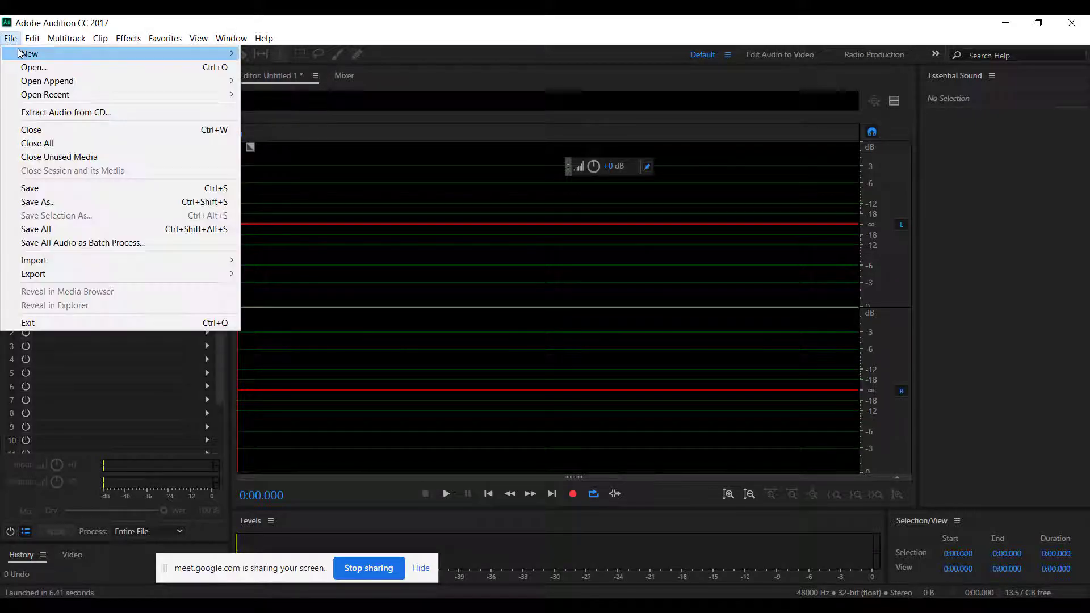
mouse_move(22, 52)
click(278, 67)
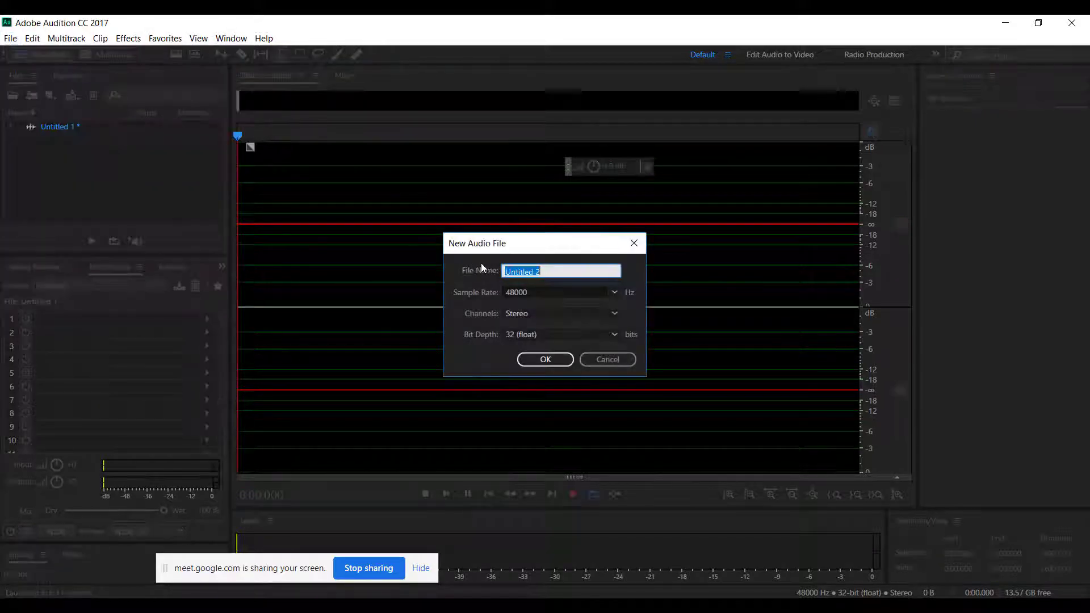
click(533, 316)
click(533, 329)
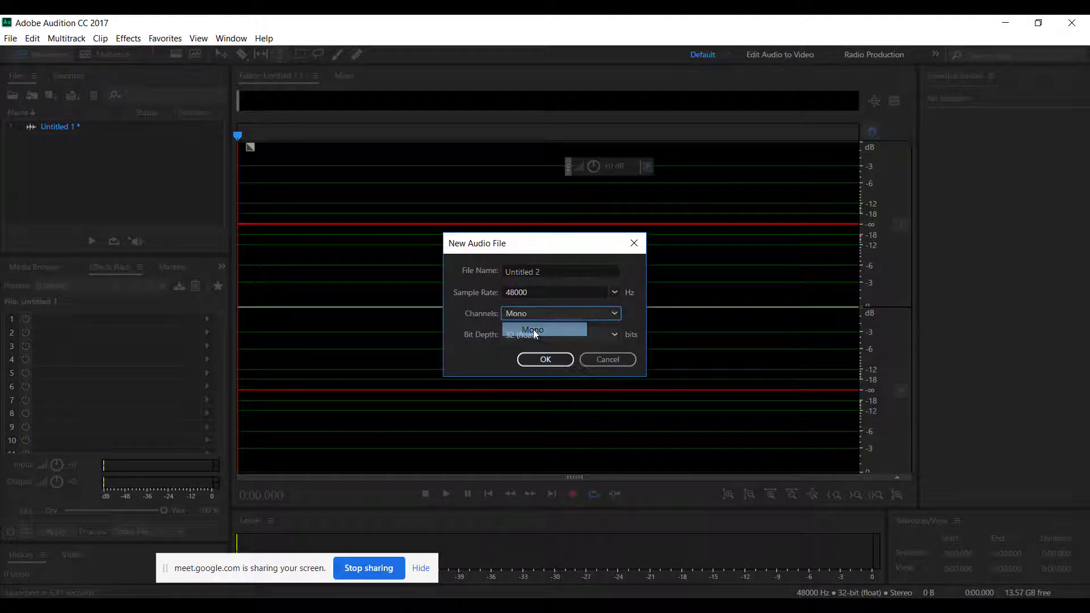
click(544, 359)
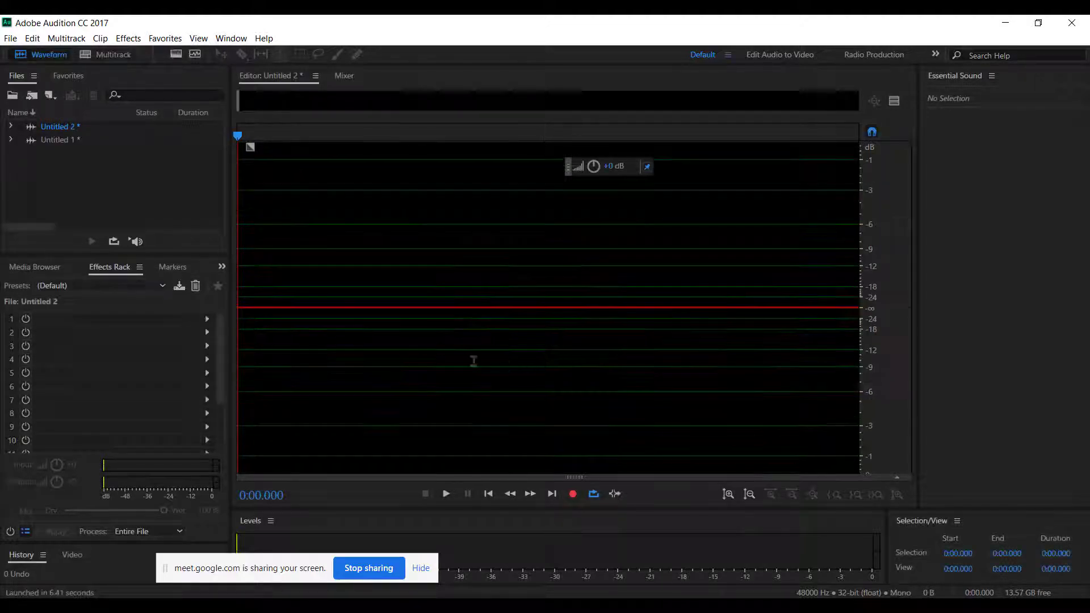
Step: Open the stereo file Untitled 1 and the mono file Untitled 2 in turn to compare their channel layouts
double_click(70, 139)
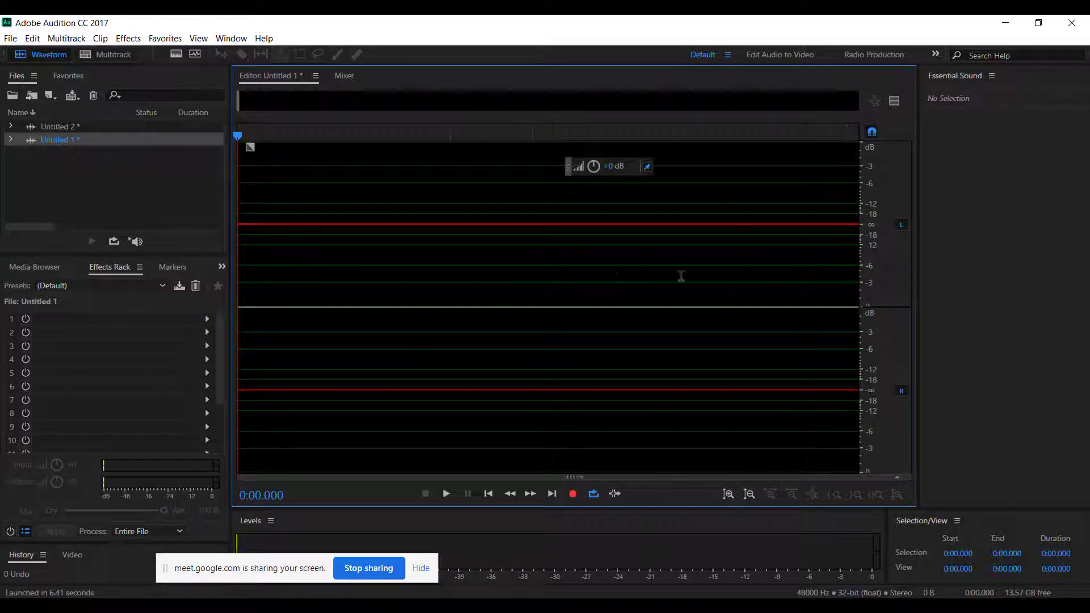
click(83, 127)
click(44, 127)
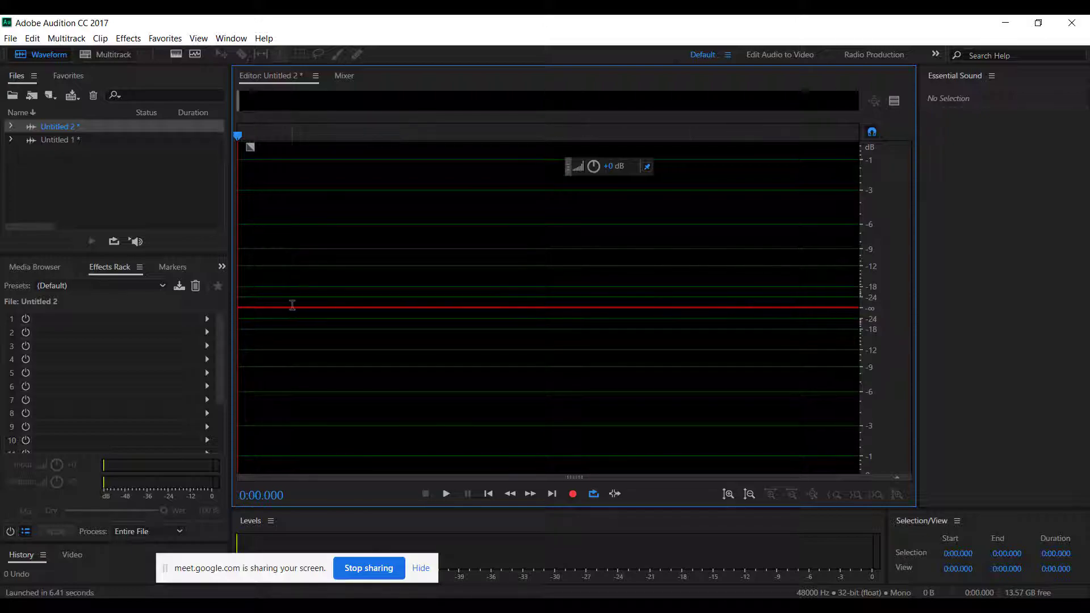
Step: Reopen the stereo file Untitled 1, record about 29.5 seconds of audio into it, and clear any selection in the waveform
double_click(90, 141)
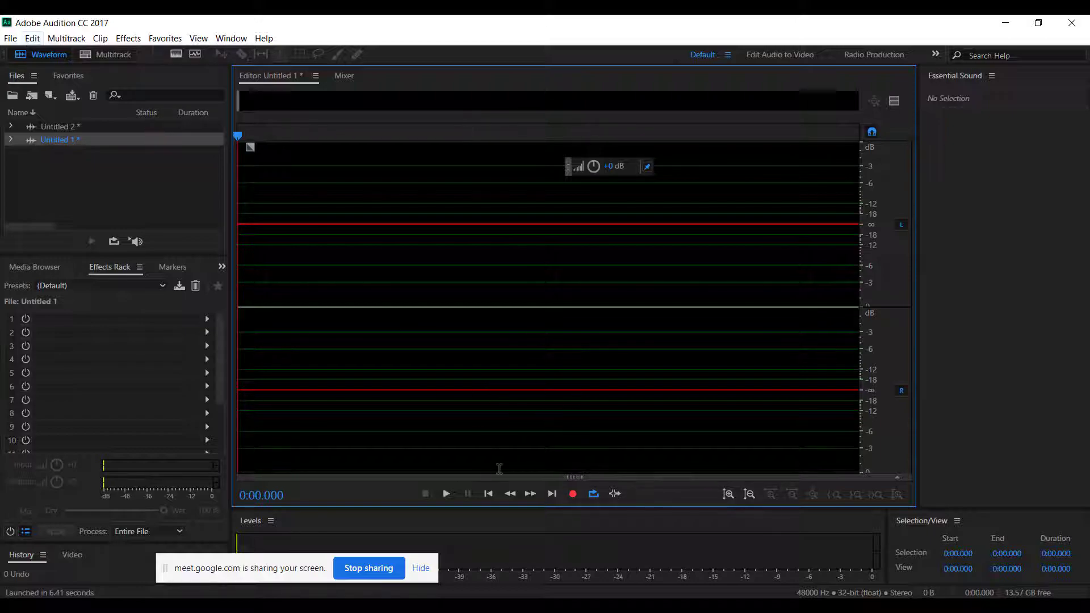
click(573, 495)
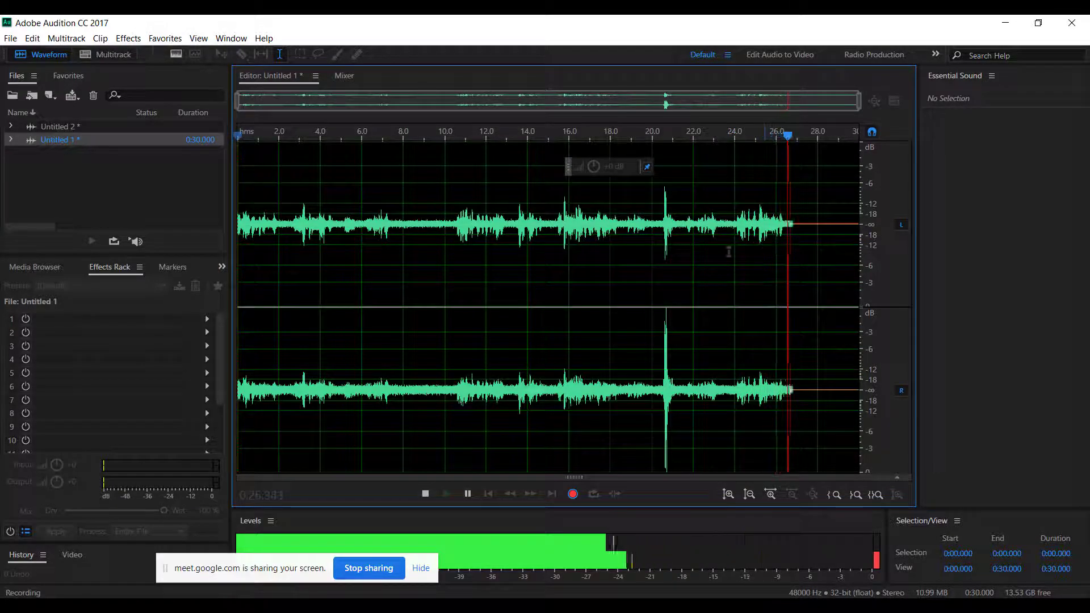
click(575, 494)
click(466, 292)
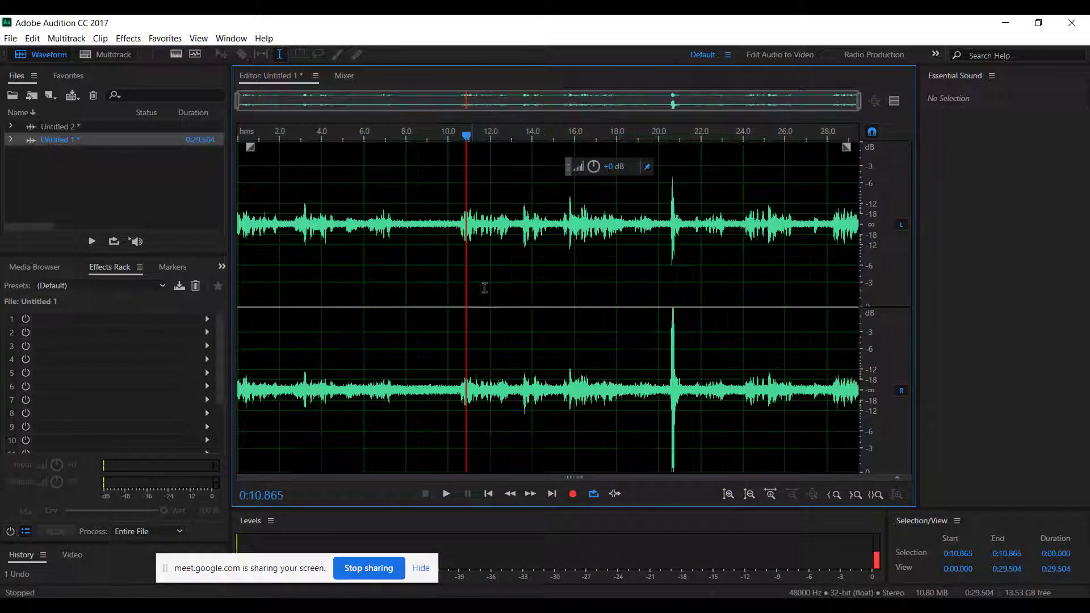
drag(279, 269, 701, 267)
click(761, 266)
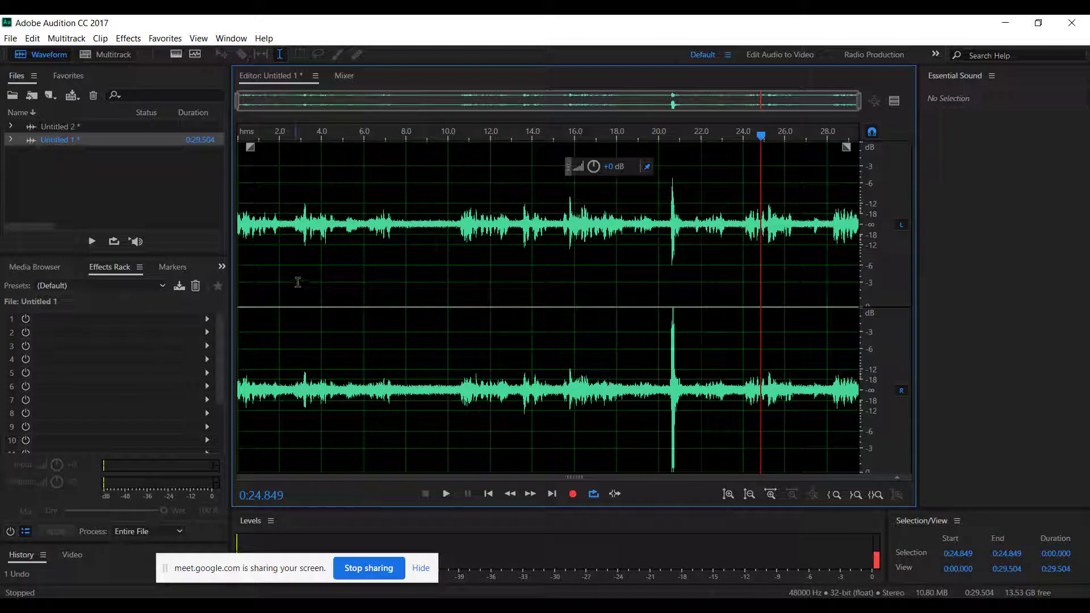
Step: Change the default input in the Audio Hardware preferences to External Mic (IDT High Definition Audio CODEC), accepting the device change
click(39, 37)
mouse_move(103, 459)
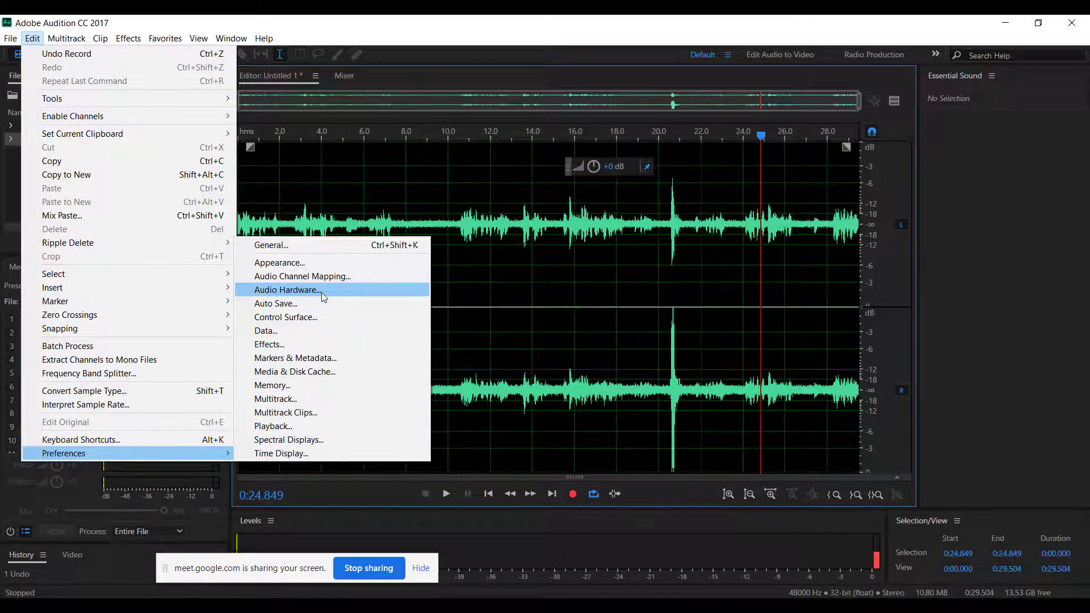
click(321, 291)
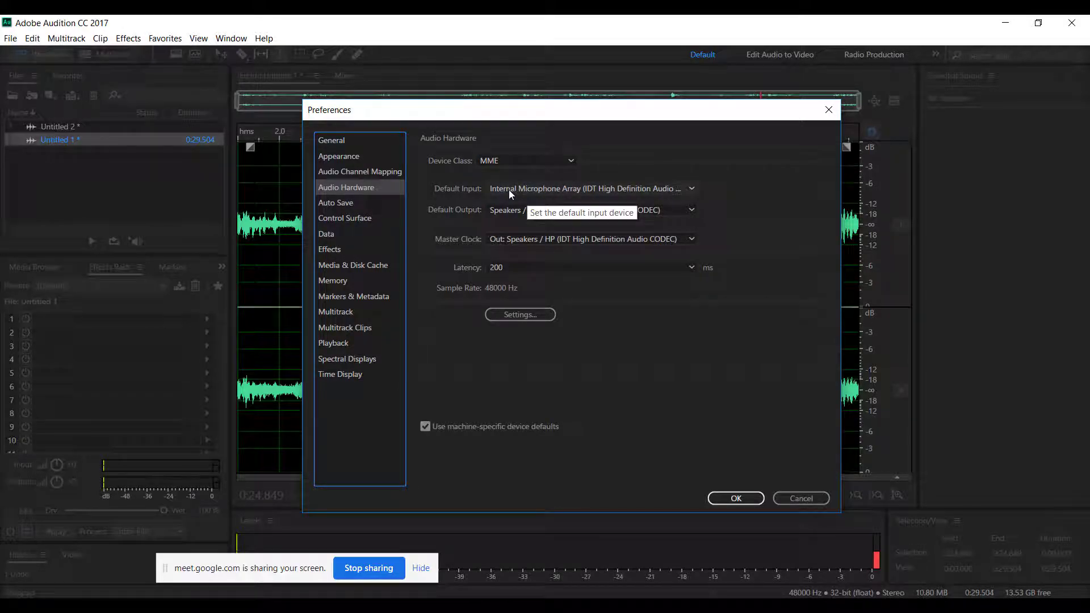
drag(547, 121, 323, 174)
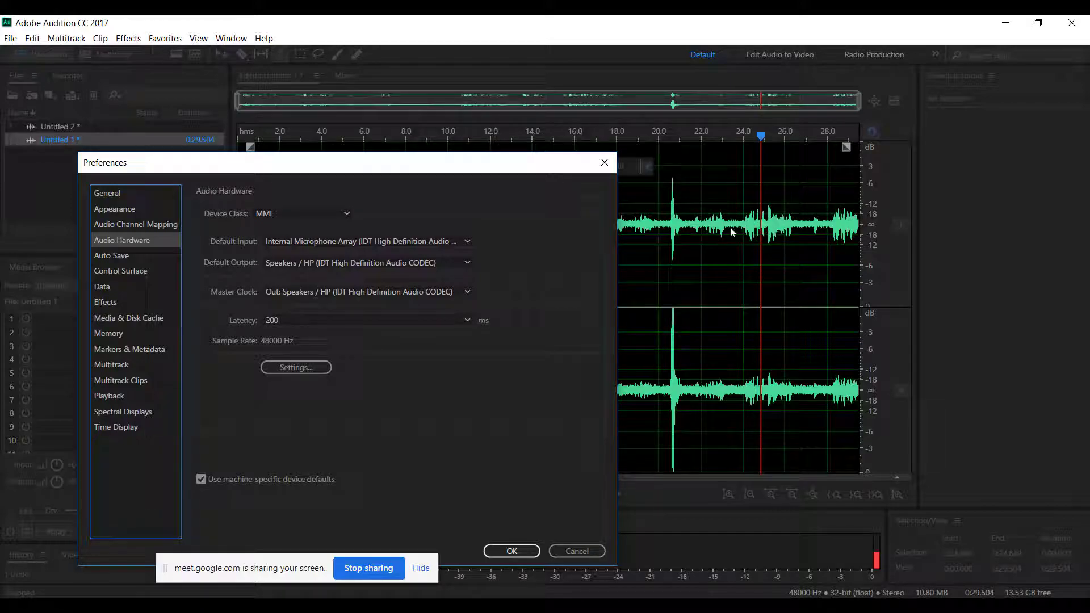
click(281, 243)
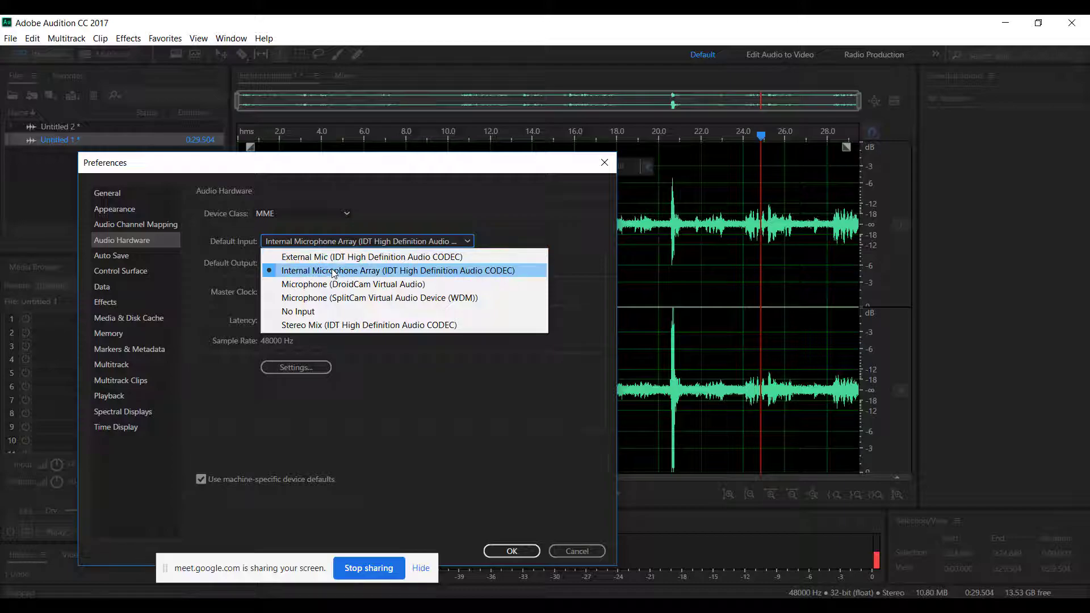
click(301, 257)
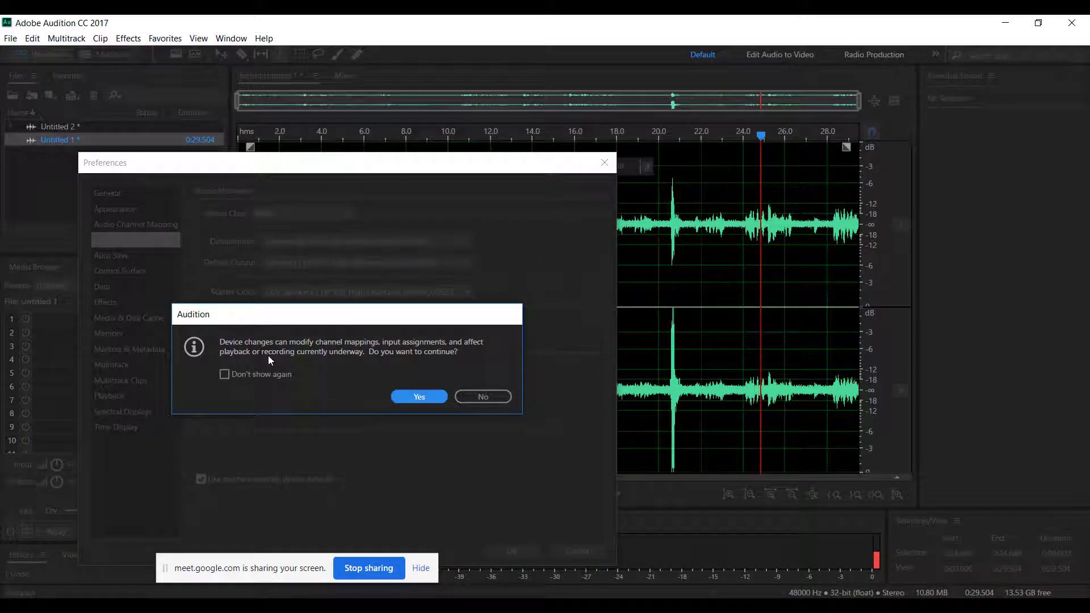
click(418, 396)
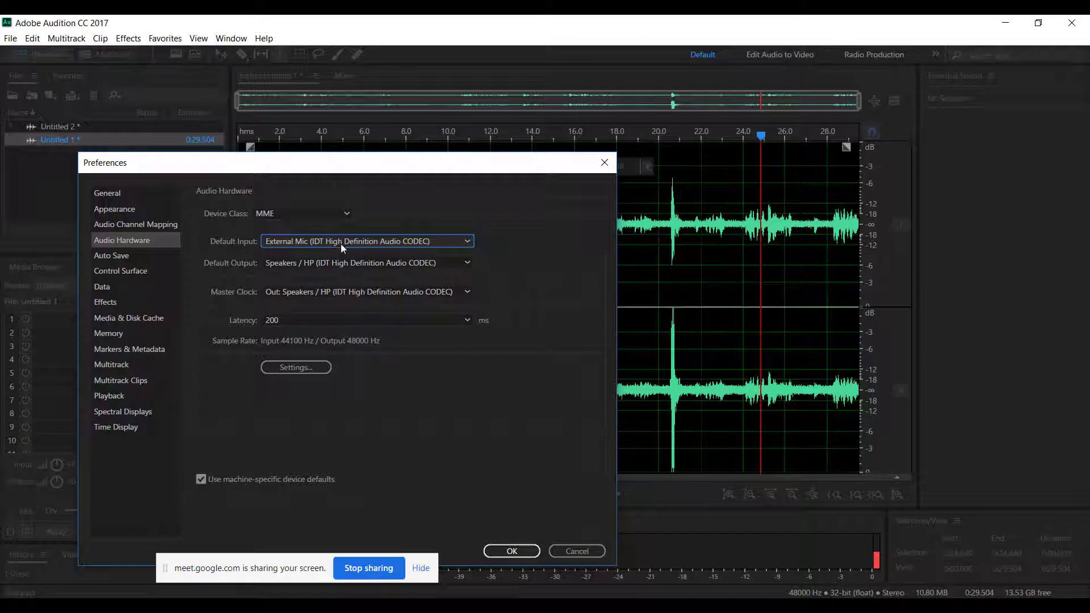
click(516, 554)
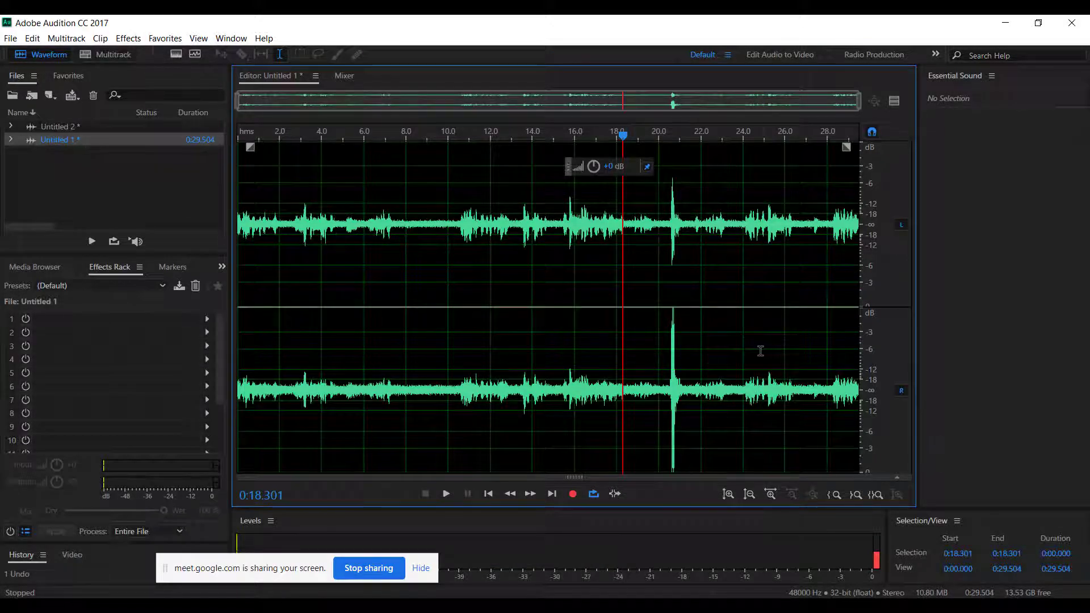
Step: Create a third new audio file, Untitled 3, with Stereo channels
click(10, 38)
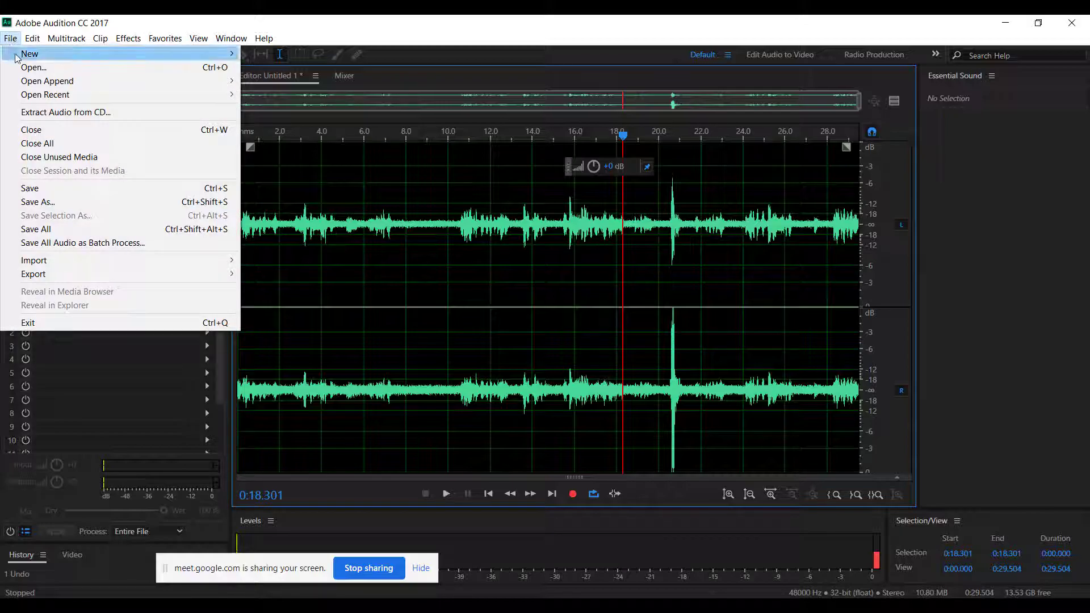
mouse_move(16, 55)
click(305, 67)
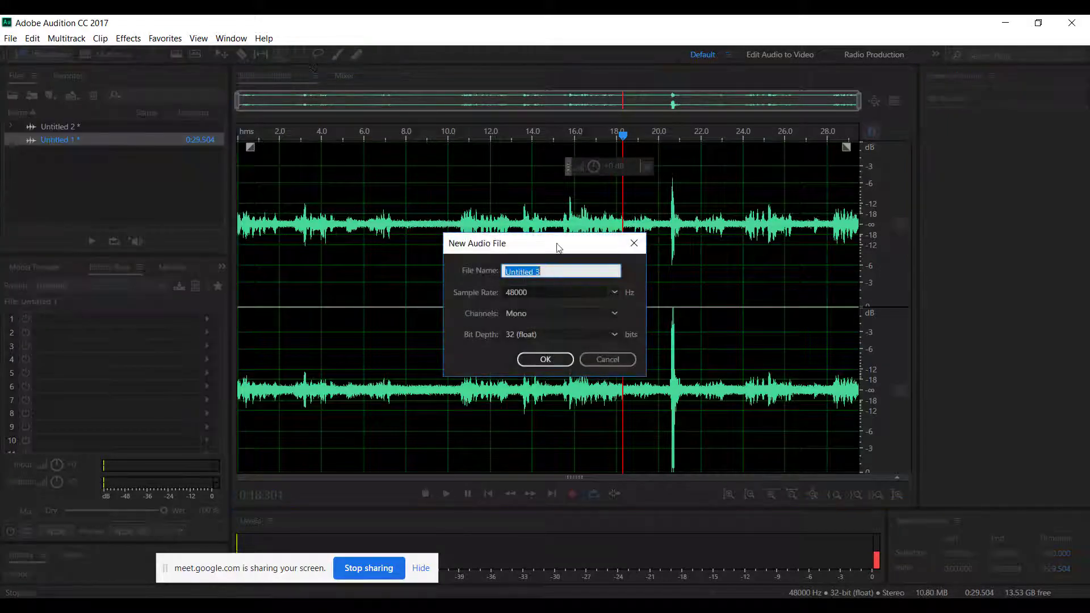
click(549, 316)
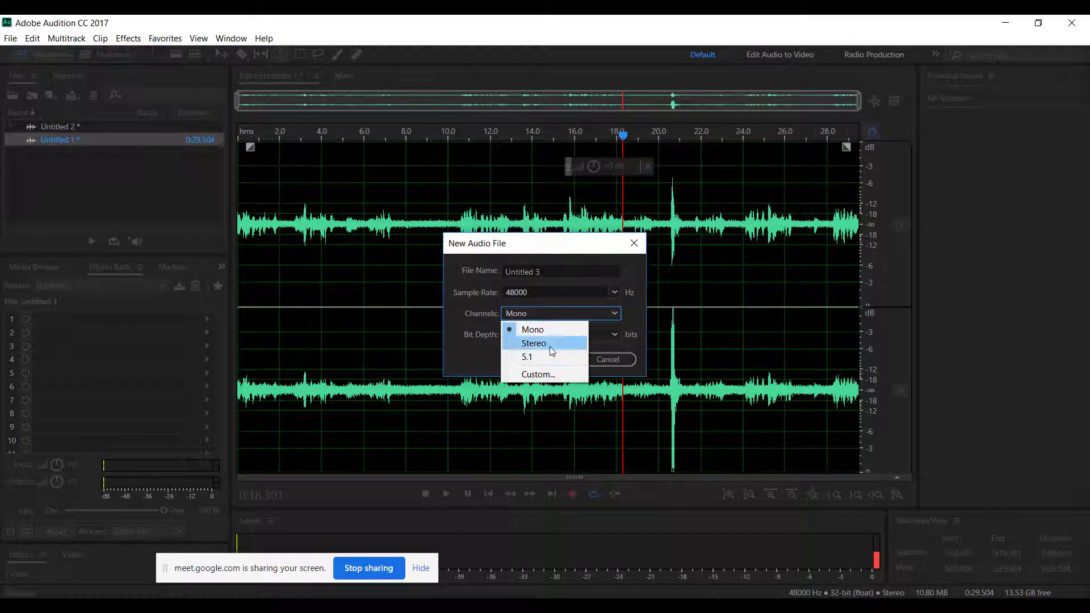
click(548, 344)
click(545, 364)
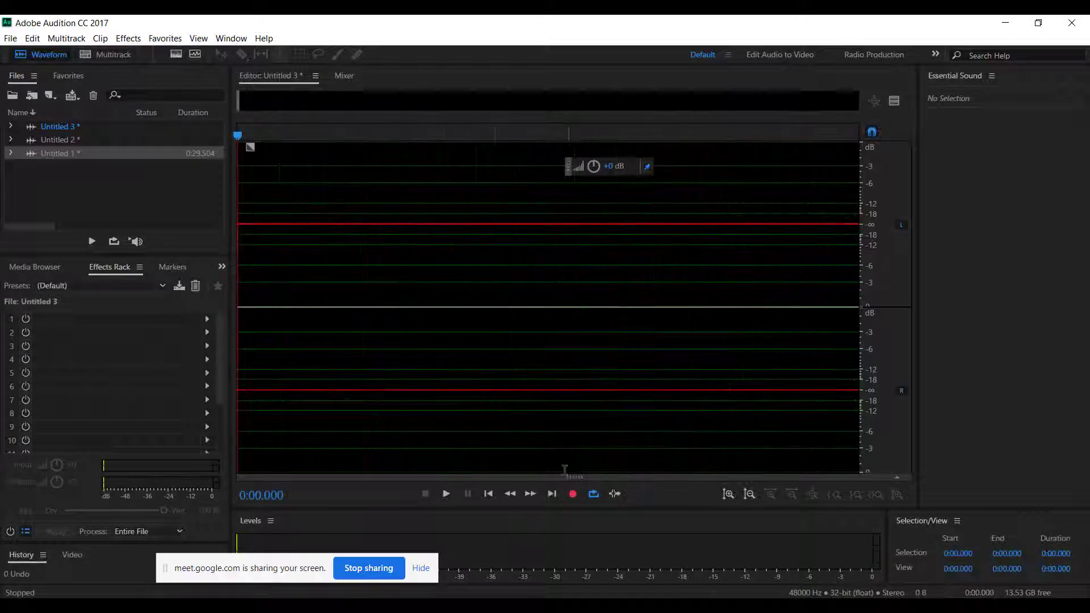
Step: Record about 17.5 seconds of audio into Untitled 3 and clear the selection covering the whole recording
click(572, 493)
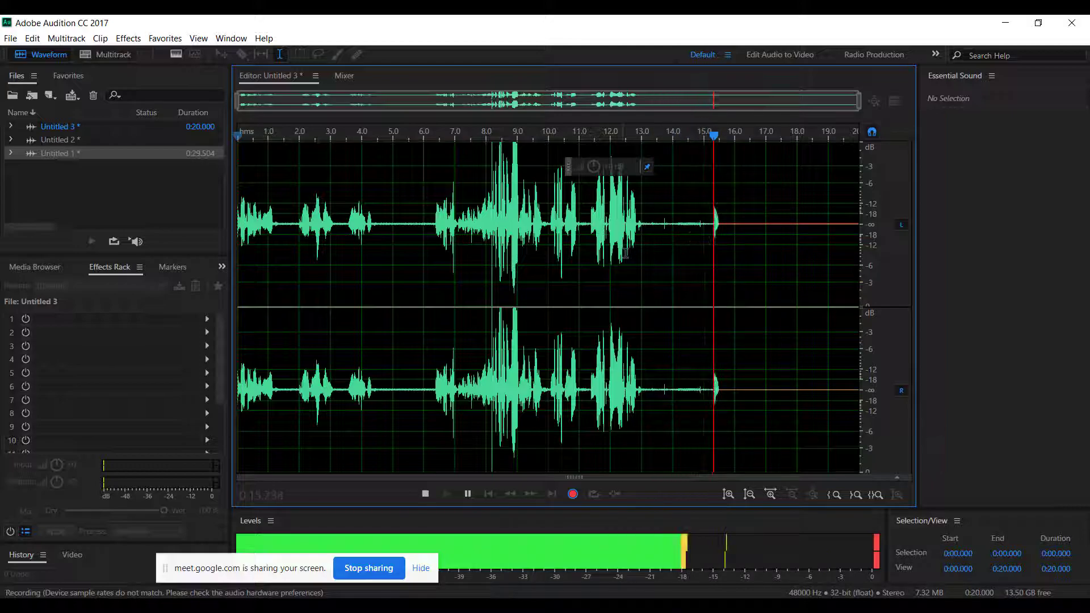
click(572, 493)
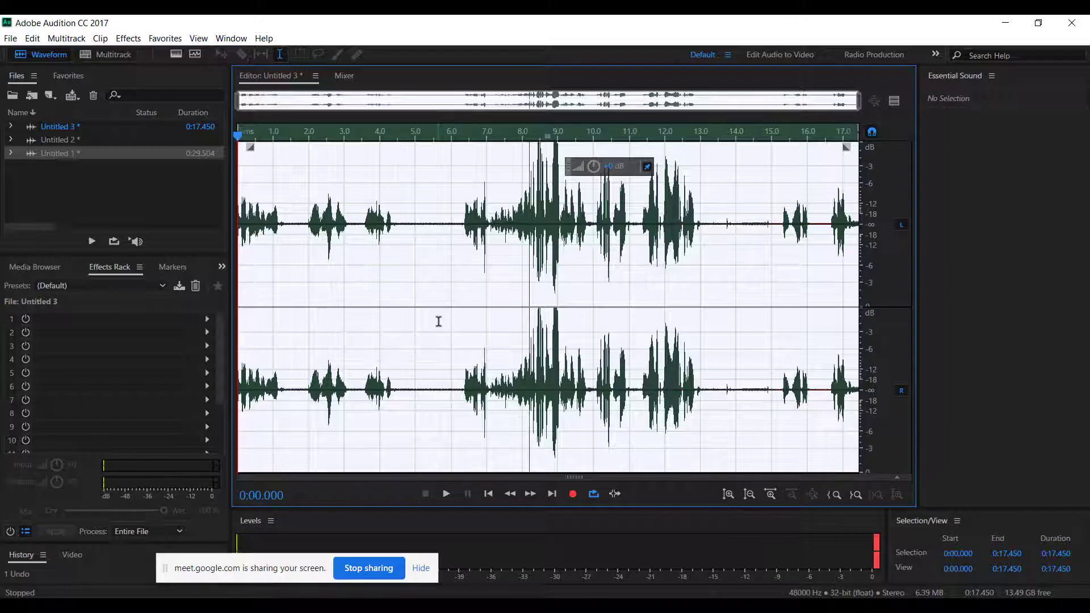
click(462, 262)
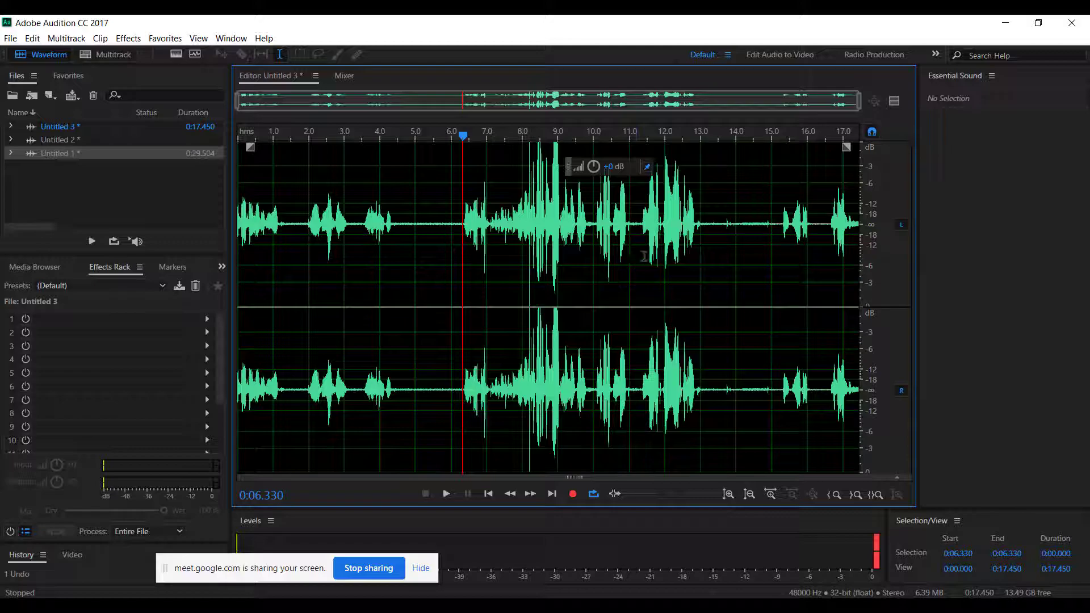
Step: Play back the new recording from near its start and stop after the third burst of speech
click(245, 250)
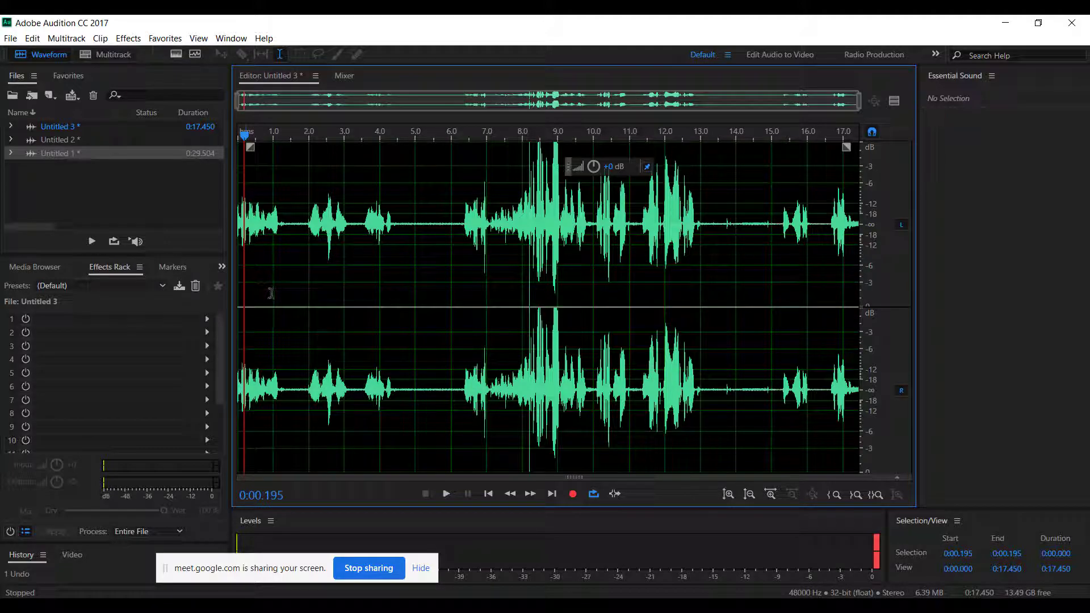
key(space)
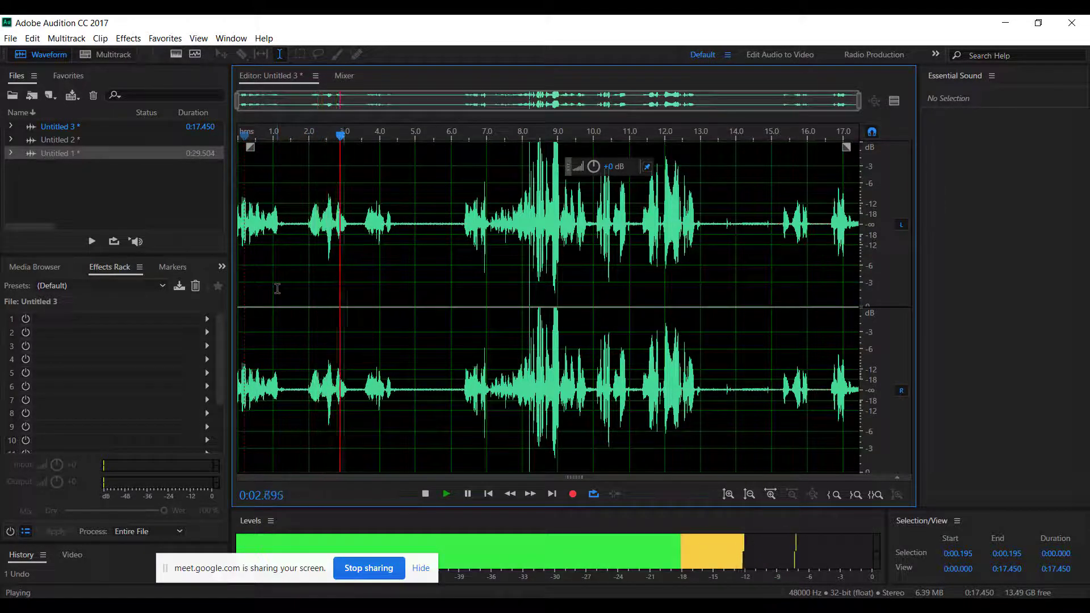
key(space)
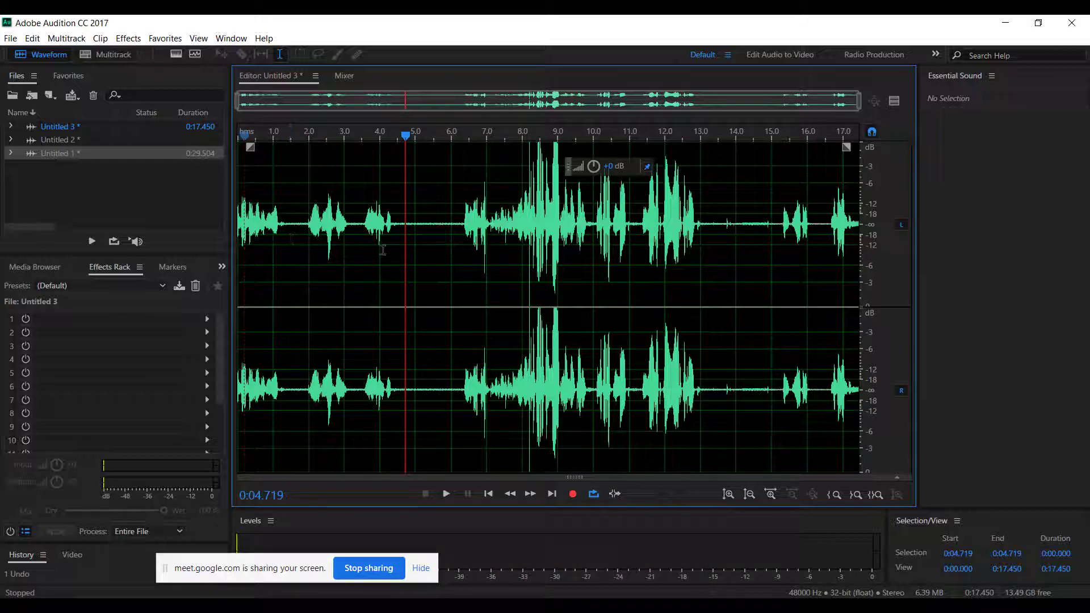
Step: Highlight the first three speech bursts and the silence after the first one in turn, and place the playhead at 4.0 seconds
drag(282, 235, 230, 233)
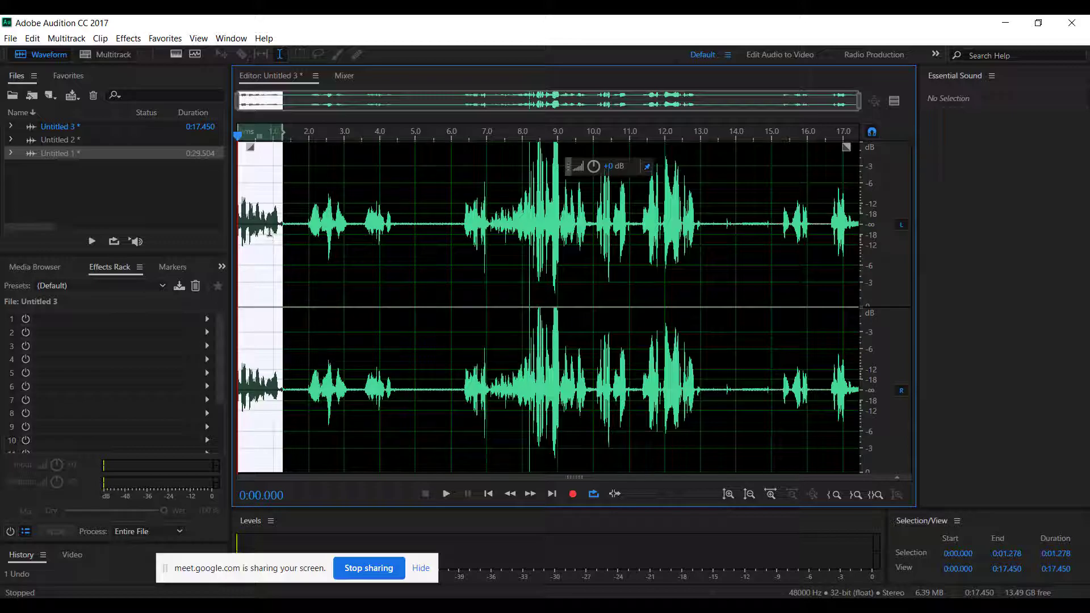
drag(308, 230, 279, 230)
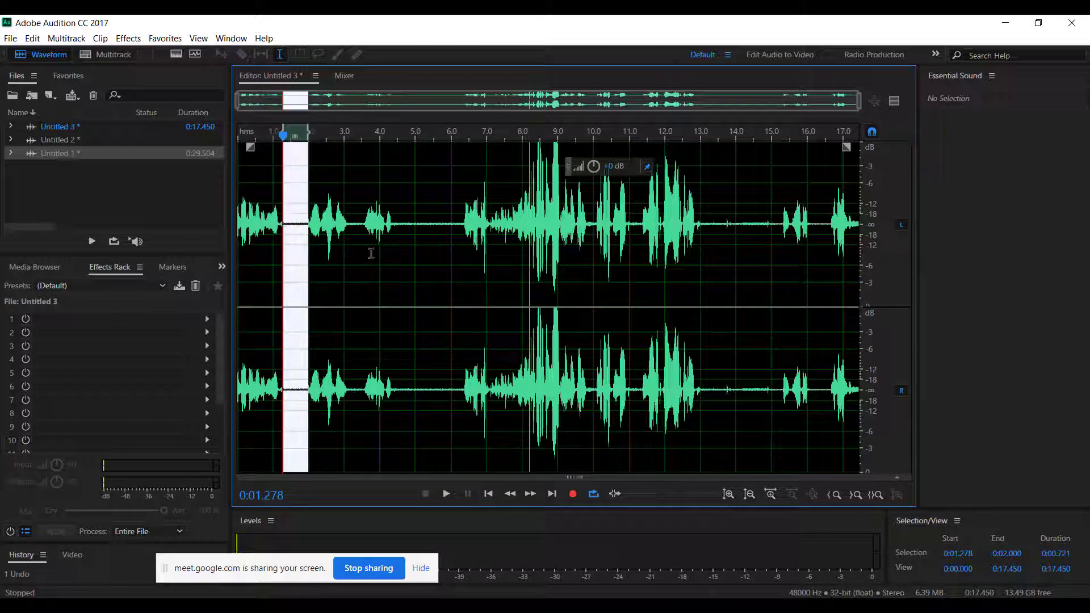
click(296, 249)
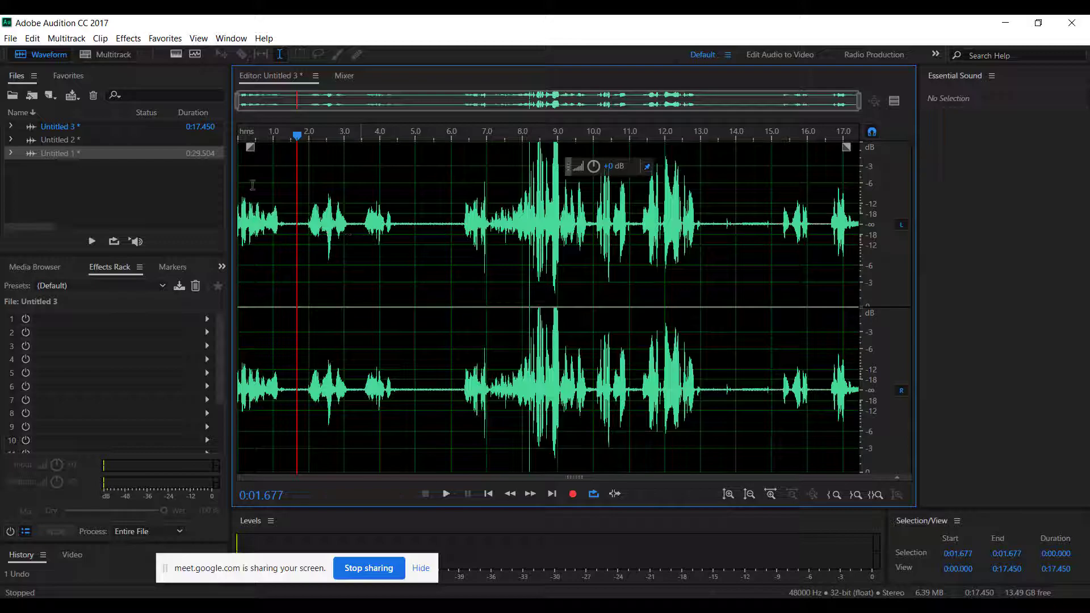
click(287, 221)
drag(298, 222, 308, 229)
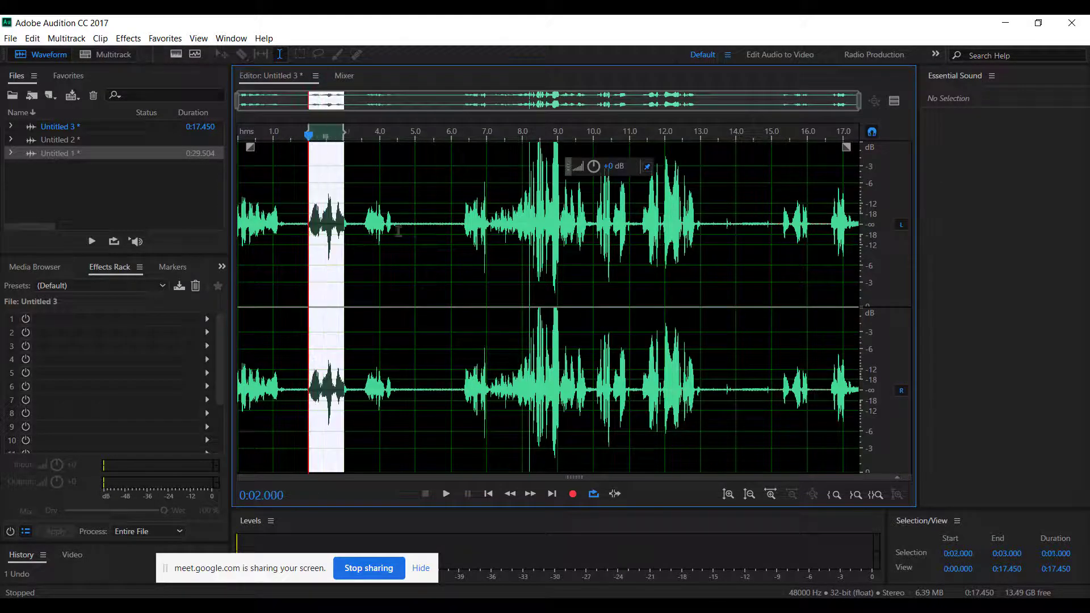
drag(400, 232, 345, 235)
click(448, 241)
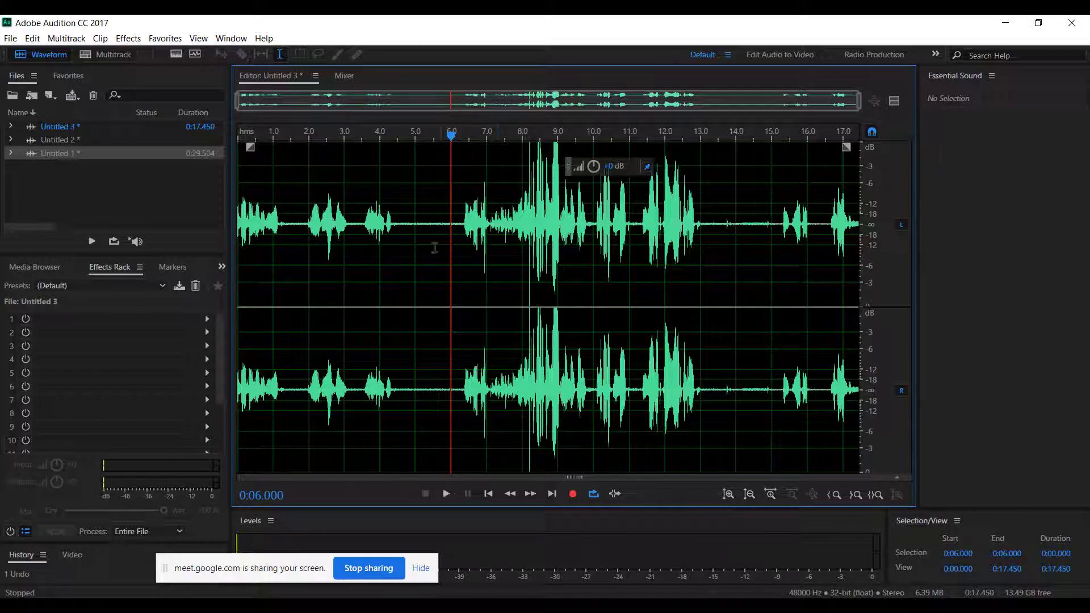
click(380, 228)
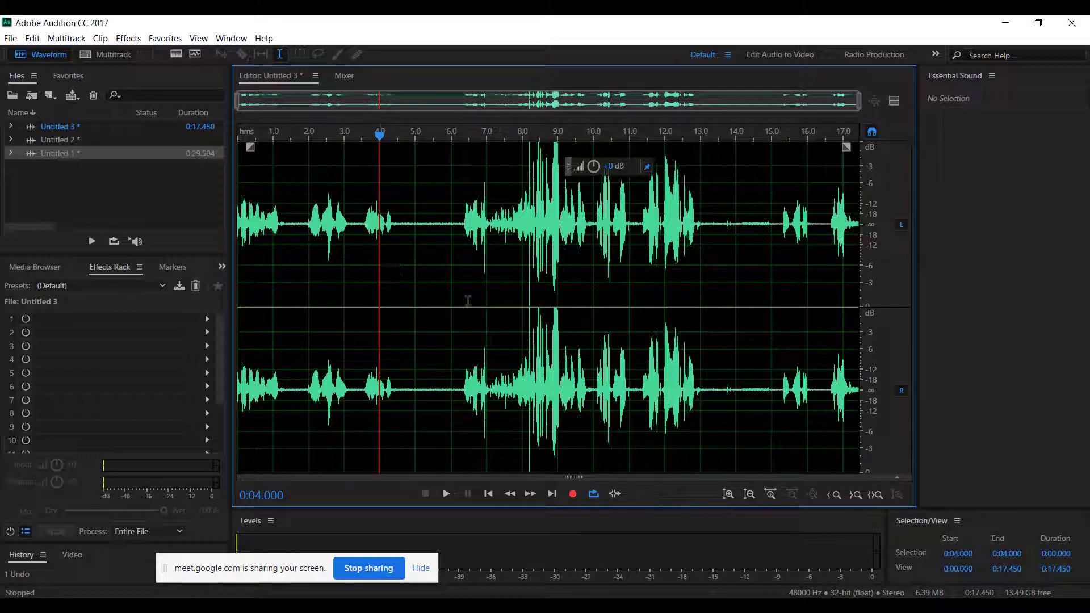
Step: Zoom in twice on the waveform's time axis and zoom out once on its amplitude
click(770, 495)
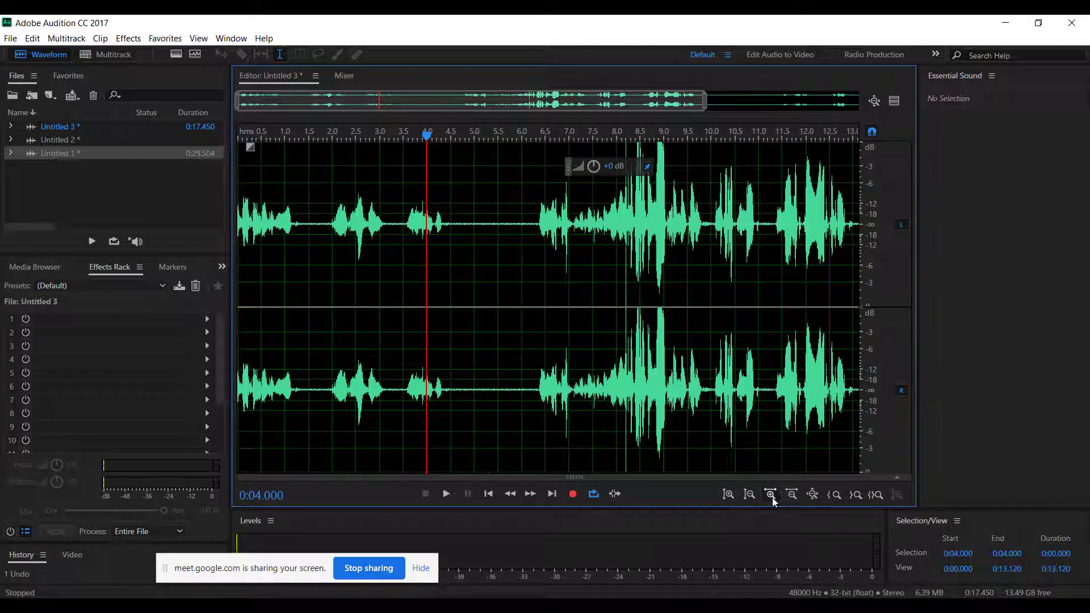
click(770, 495)
click(754, 497)
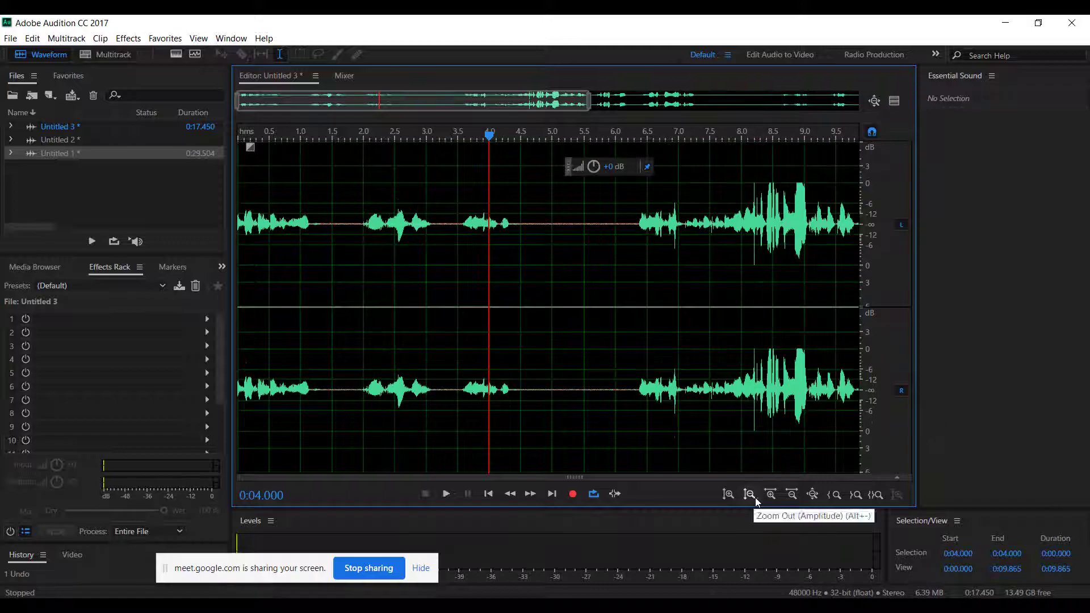
Step: Restore the waveform's amplitude zoom, zoom the time axis out to the full recording, and place the playhead at 15.0 seconds
click(727, 494)
click(791, 494)
drag(236, 262, 595, 263)
click(770, 238)
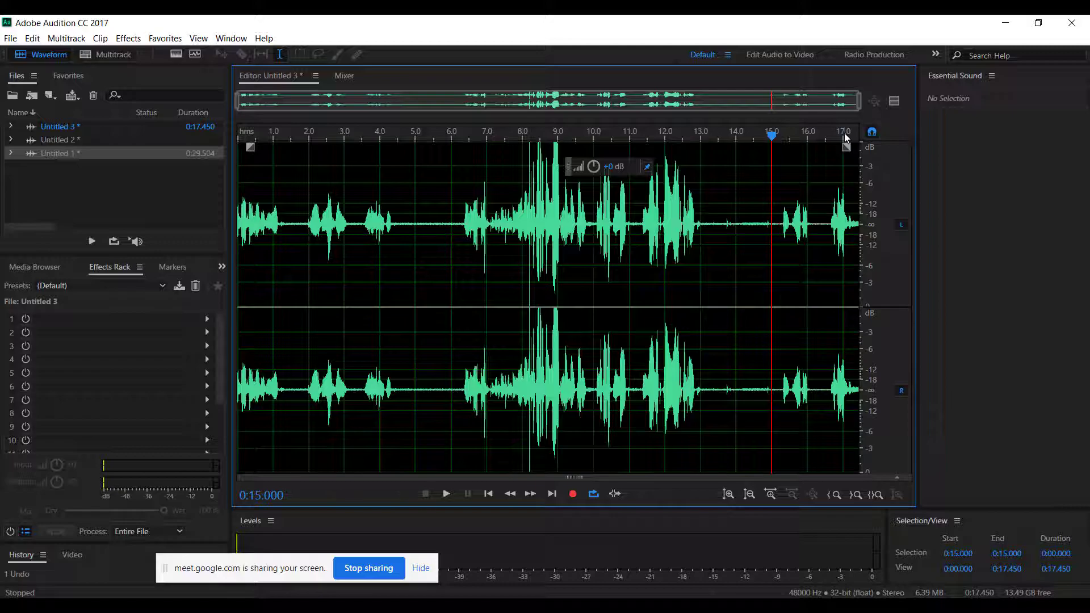
Step: Review the time display formats offered for the timeline ruler and place the playhead at about 5.4 seconds
right_click(696, 132)
mouse_move(729, 142)
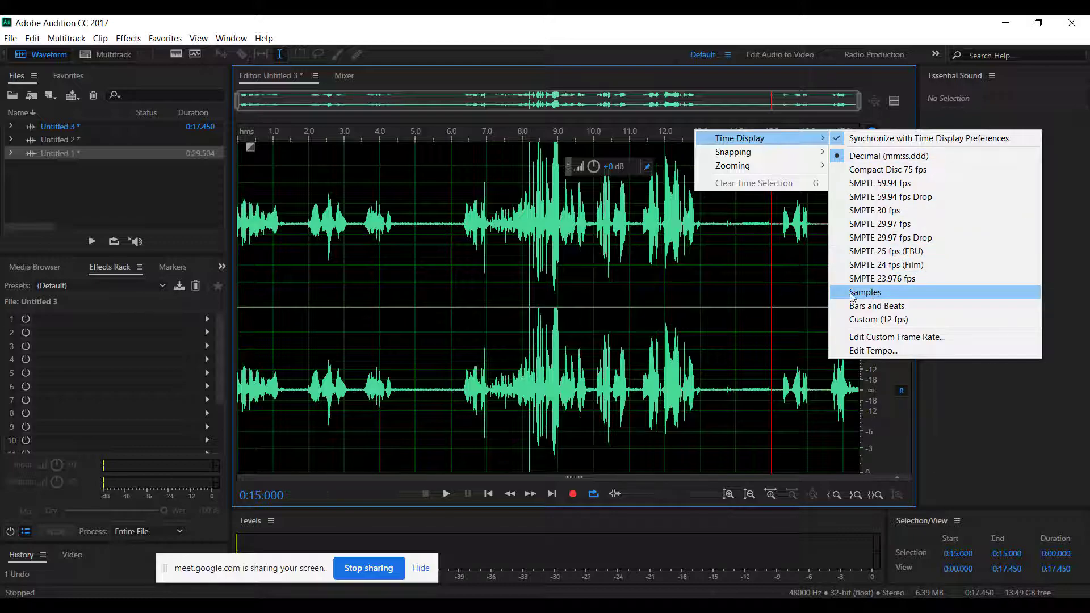
click(428, 261)
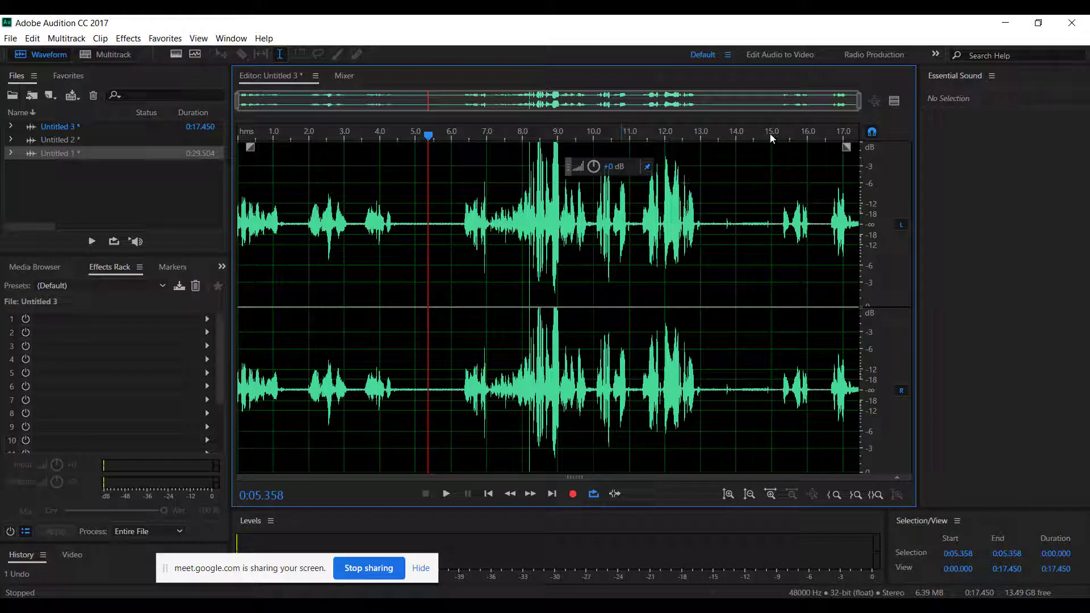
Step: Highlight the whole recording and the quieter speech from about 6.4 to 8.0 seconds in turn, and clear the selection
drag(238, 224, 861, 226)
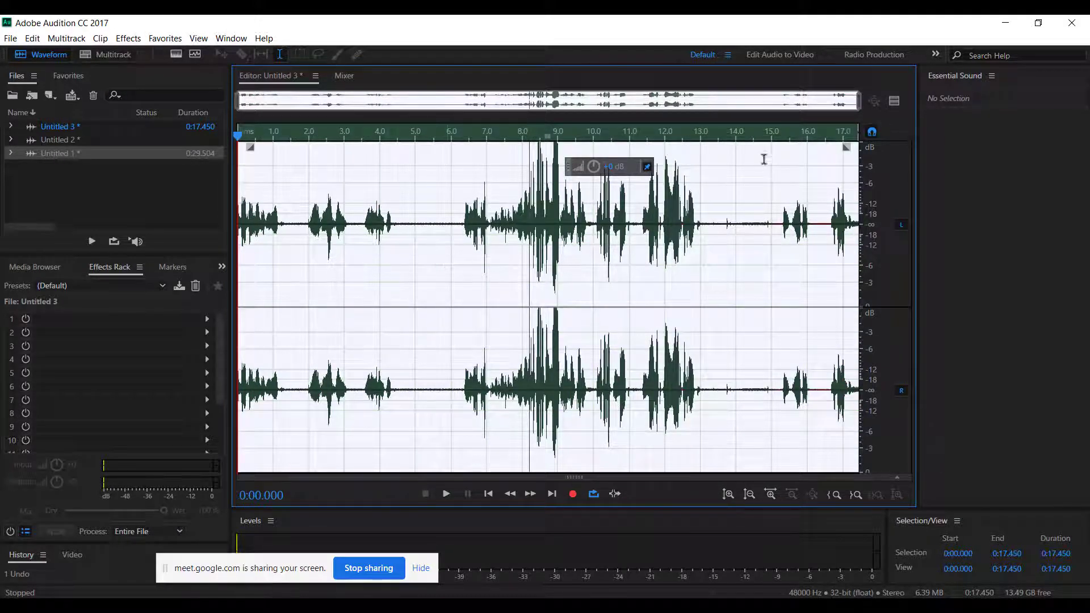
click(736, 203)
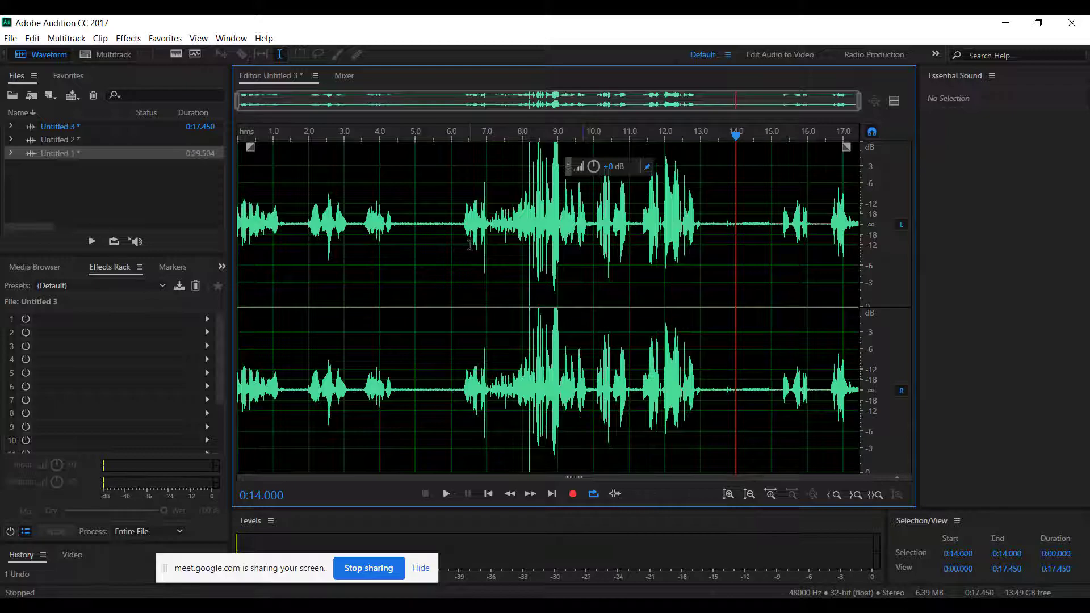
drag(467, 244, 521, 250)
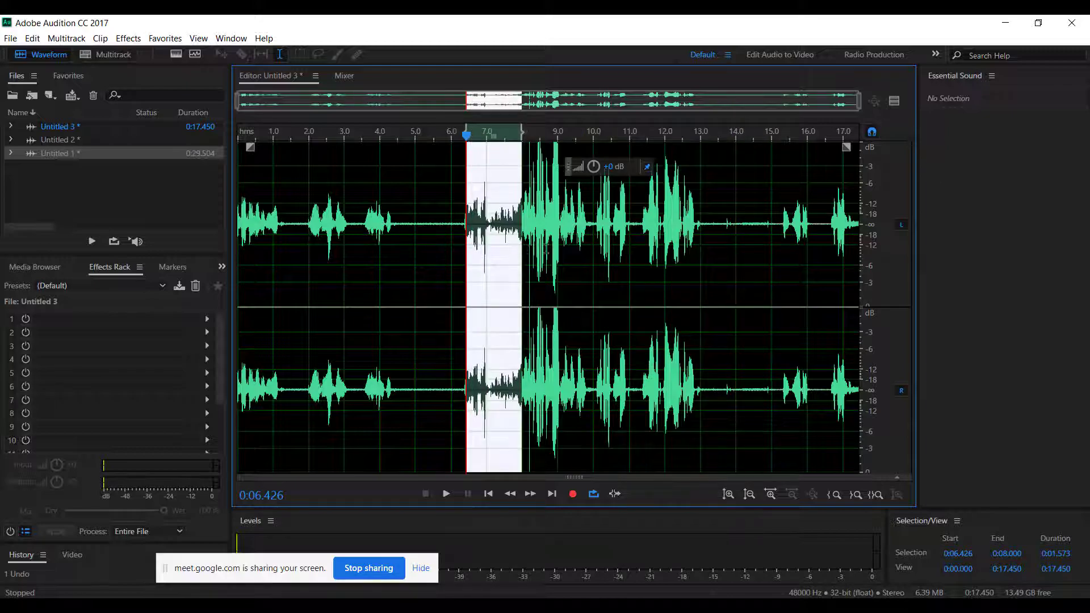
click(542, 244)
drag(466, 233, 526, 226)
click(673, 255)
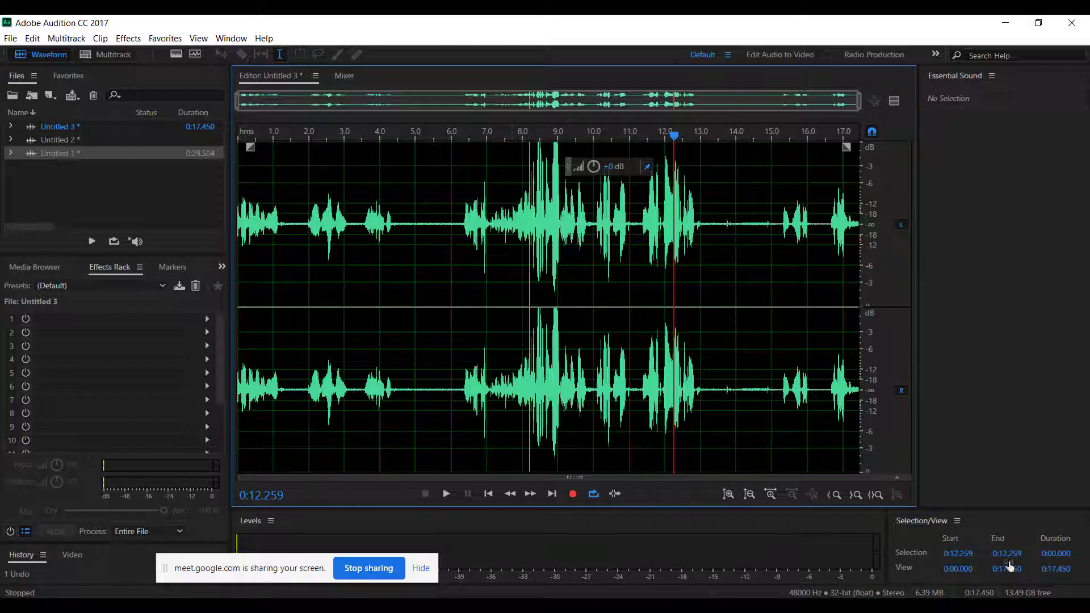
click(886, 605)
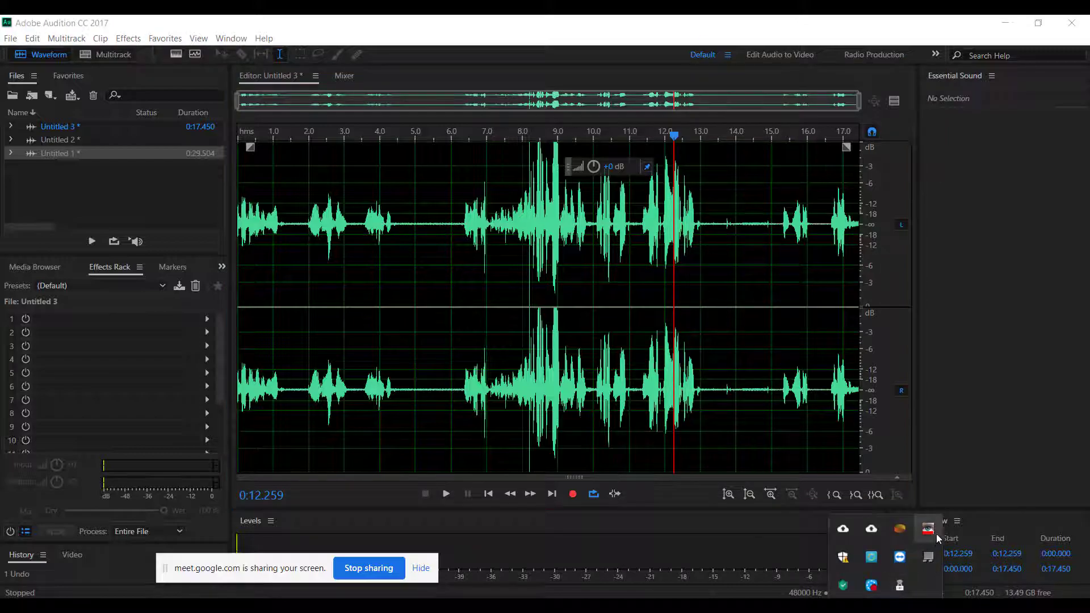
click(593, 287)
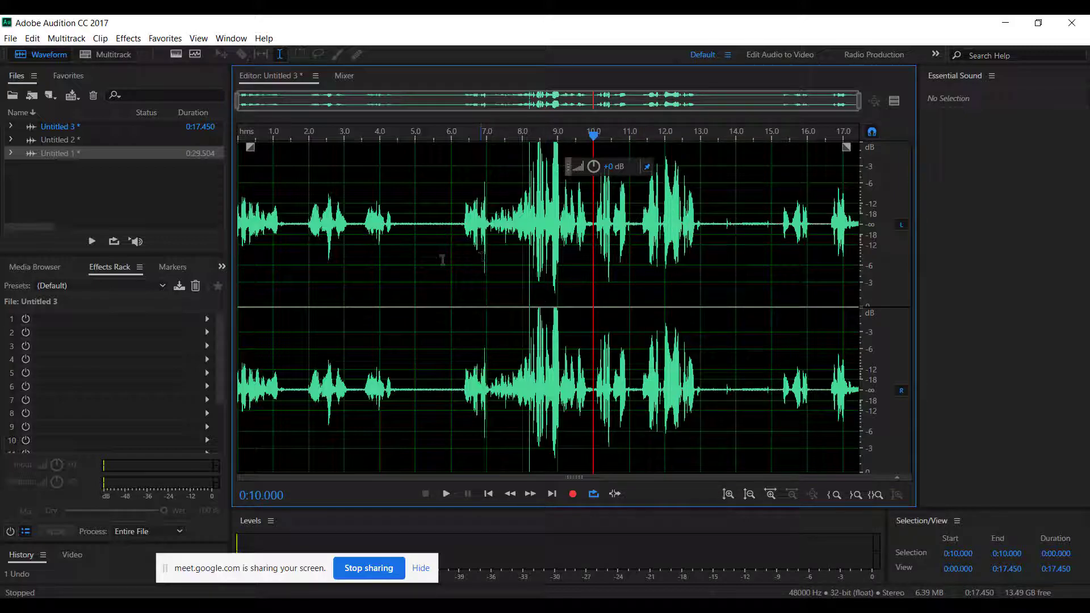
Step: Show the spectral frequency display, highlight the recording from about 6.5 to 9.0 seconds, and clear that selection
click(176, 55)
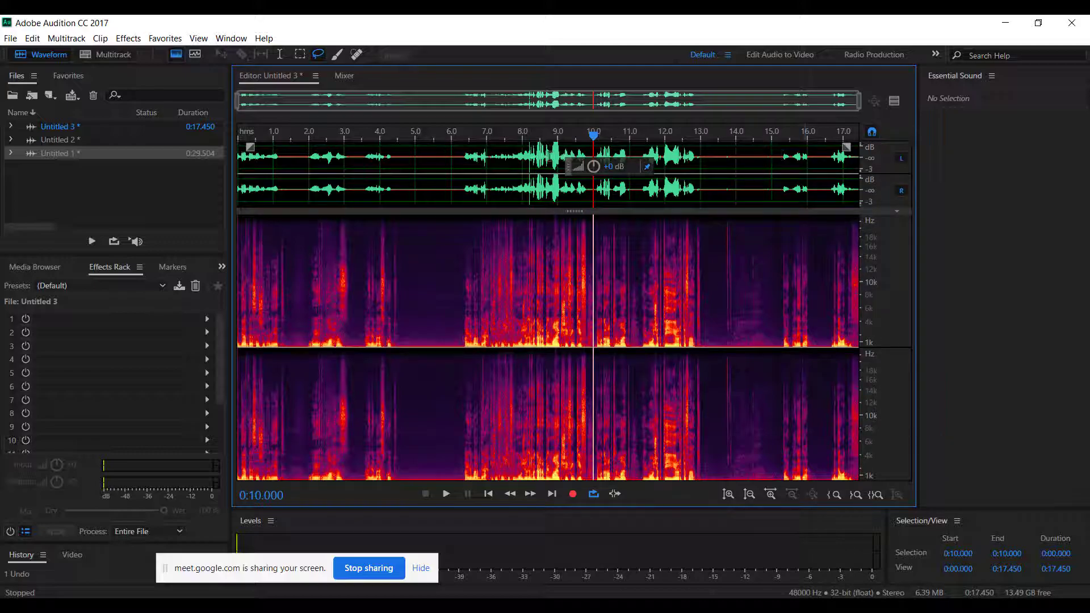
drag(467, 166, 557, 167)
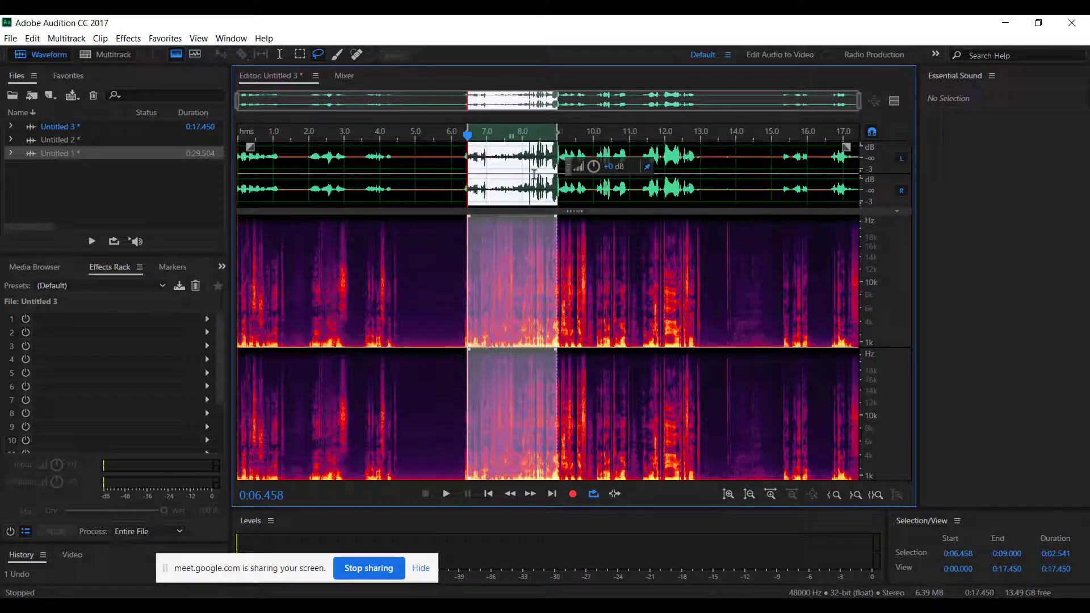
click(689, 301)
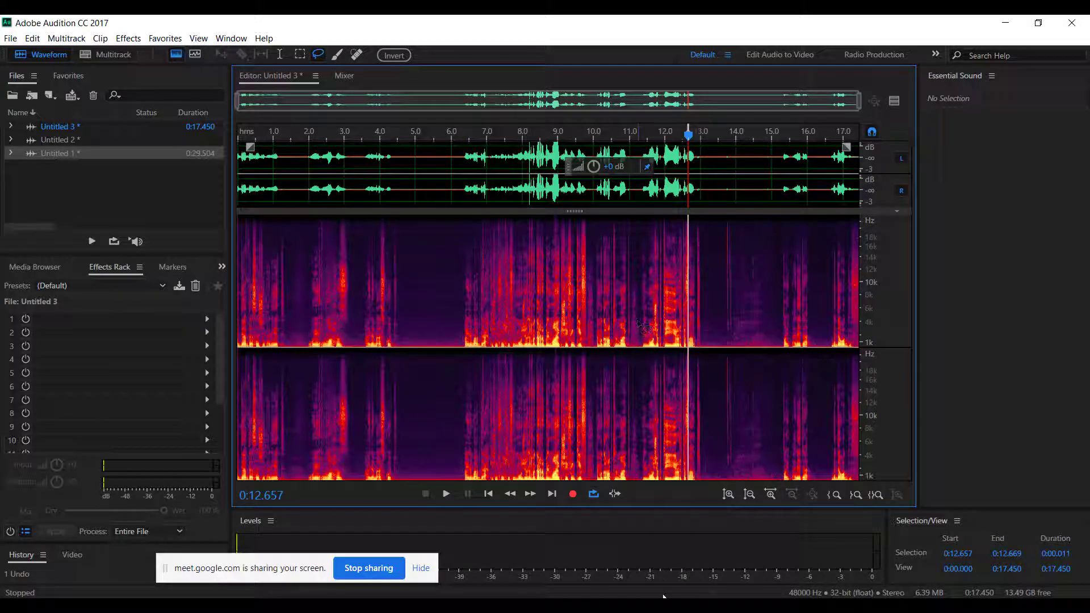
Step: Switch to a new blank Paint canvas and brush a short zigzag sound wave near its upper-left corner
mouse_move(650, 606)
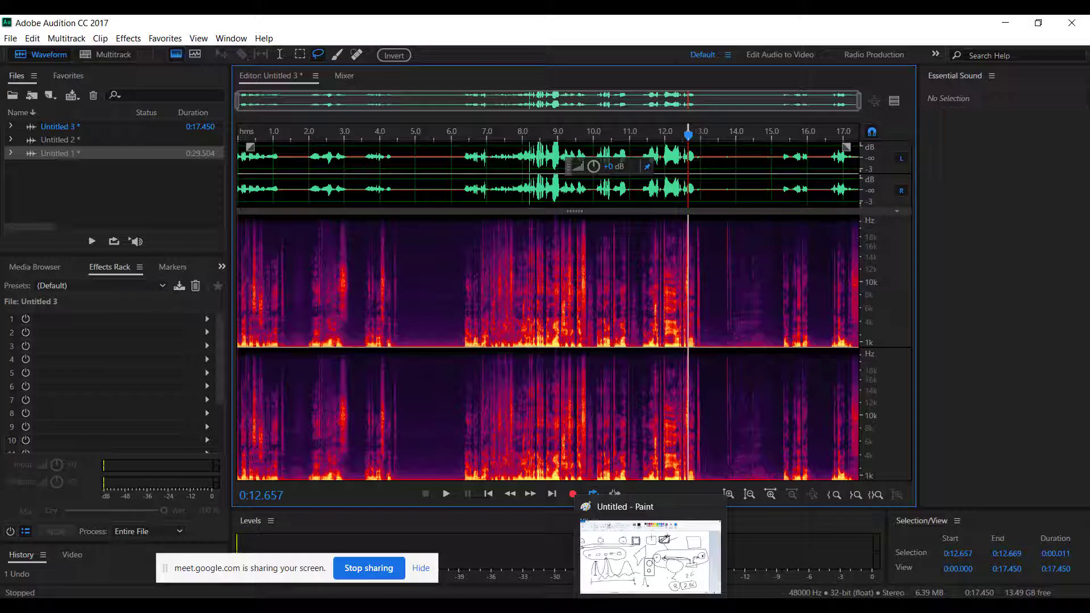
key(super+r)
key(Return)
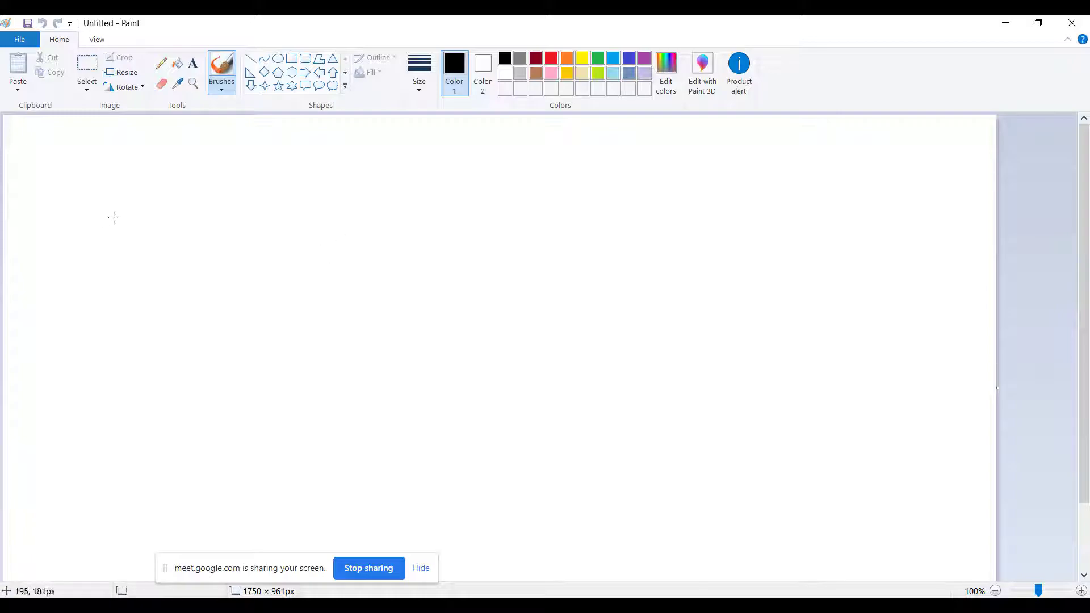
mouse_move(94, 254)
mouse_down()
mouse_move(108, 217)
mouse_move(107, 263)
mouse_move(114, 213)
mouse_move(118, 270)
mouse_move(126, 206)
mouse_move(126, 265)
mouse_move(130, 203)
mouse_move(133, 259)
mouse_move(140, 268)
mouse_move(147, 222)
mouse_move(155, 266)
mouse_up()
click(174, 270)
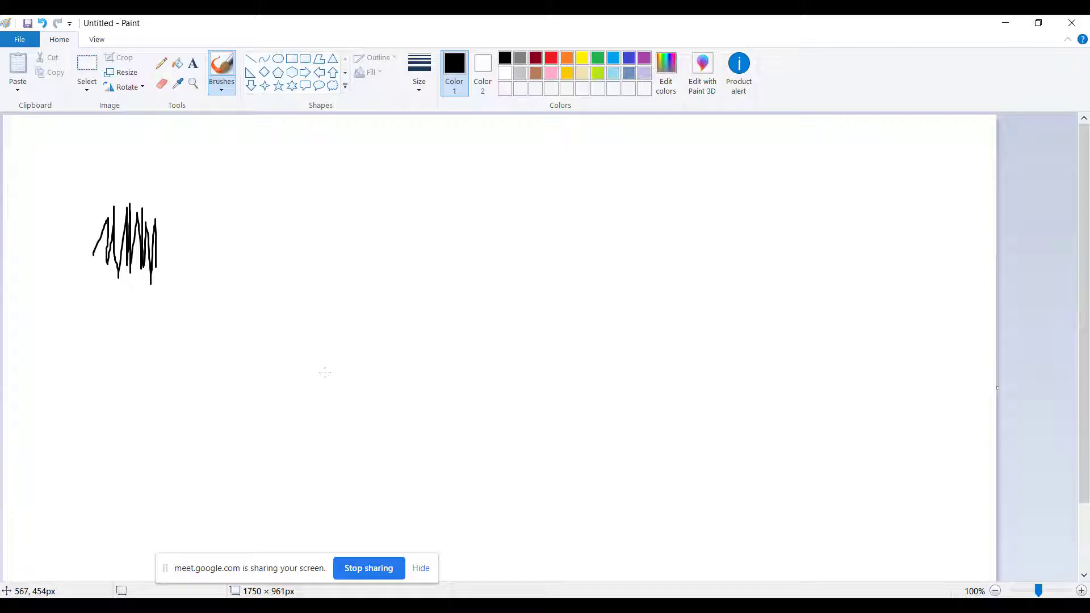
Step: Draw a microphone-like shape with a rounded head and tapered handle in the lower-right area of the canvas
click(599, 289)
click(798, 374)
mouse_move(869, 349)
mouse_down()
mouse_move(747, 369)
mouse_move(846, 444)
mouse_move(850, 369)
mouse_up()
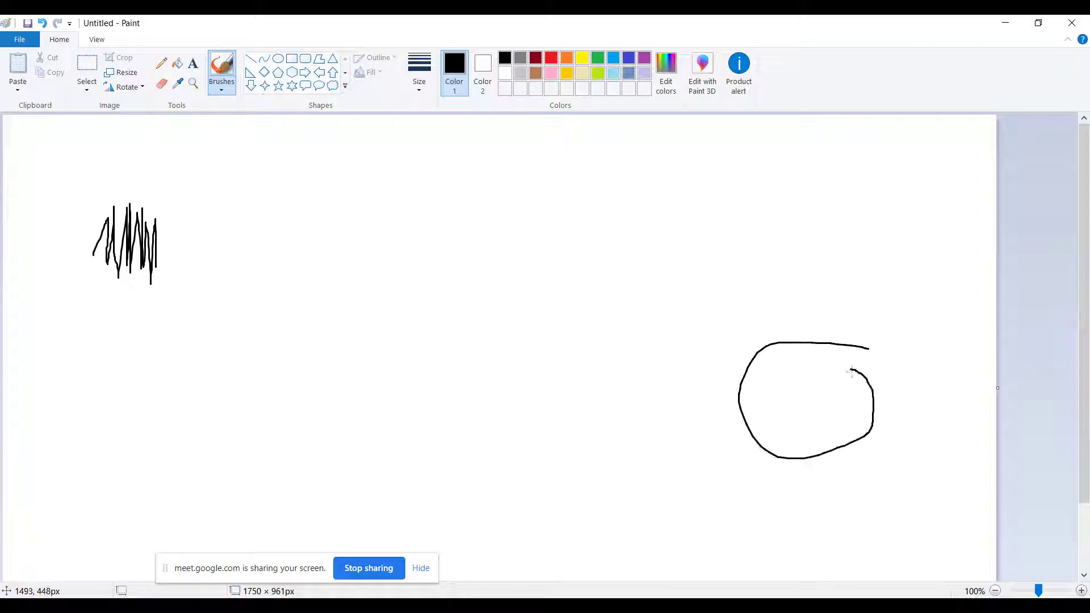
mouse_move(874, 433)
mouse_down()
mouse_move(841, 478)
mouse_move(824, 550)
mouse_move(778, 558)
mouse_move(754, 545)
mouse_move(761, 472)
mouse_move(733, 411)
mouse_up()
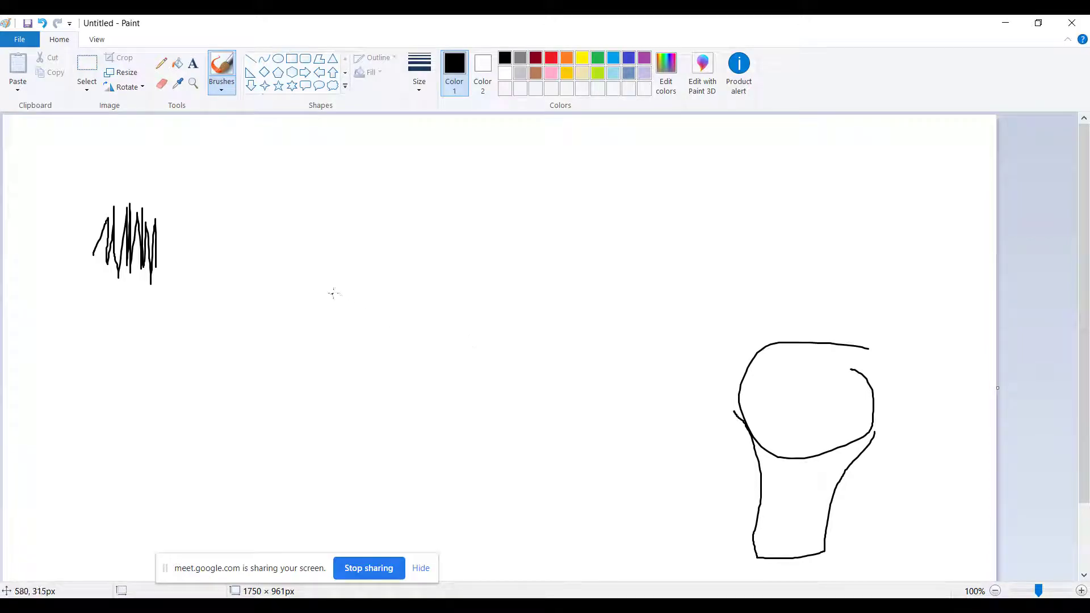
Step: Draw a large slanted peanut-shaped outline mid-canvas with several lines running along its inside and an arrow pointing at them
mouse_move(442, 193)
mouse_down()
mouse_move(256, 324)
mouse_move(352, 469)
mouse_move(447, 318)
mouse_move(478, 207)
mouse_up()
drag(406, 285, 282, 392)
mouse_move(429, 304)
mouse_down()
mouse_move(318, 378)
mouse_move(284, 416)
mouse_move(355, 332)
mouse_move(432, 285)
mouse_up()
mouse_move(471, 403)
mouse_down()
mouse_move(380, 341)
mouse_move(378, 357)
mouse_up()
Step: Draw a row of four tall boxes above the microphone shape, with lines leading from two of them to circles below
mouse_move(903, 146)
mouse_down()
mouse_move(878, 148)
mouse_move(869, 197)
mouse_move(914, 227)
mouse_move(902, 145)
mouse_up()
mouse_move(832, 152)
mouse_down()
mouse_move(823, 227)
mouse_move(847, 211)
mouse_move(841, 159)
mouse_move(752, 168)
mouse_move(768, 239)
mouse_move(794, 229)
mouse_move(790, 177)
mouse_up()
mouse_move(729, 163)
mouse_down()
mouse_move(729, 247)
mouse_move(738, 162)
mouse_up()
drag(882, 236, 897, 300)
mouse_move(784, 245)
mouse_down()
mouse_move(741, 304)
mouse_move(760, 302)
mouse_move(713, 302)
mouse_move(730, 329)
mouse_up()
mouse_move(917, 321)
mouse_down()
mouse_move(916, 281)
mouse_move(879, 288)
mouse_move(905, 323)
mouse_move(931, 324)
mouse_up()
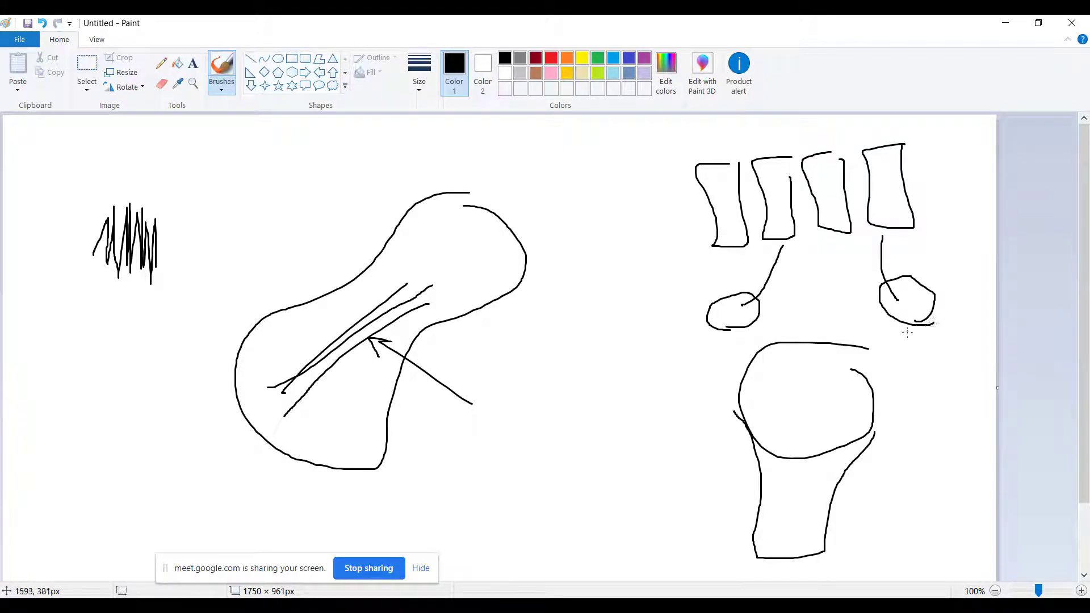
Step: Switch back to Adobe Audition, lasso the low and high frequency bands of the speech from about 6 to 13 seconds in turn, and deselect
key(alt+Tab)
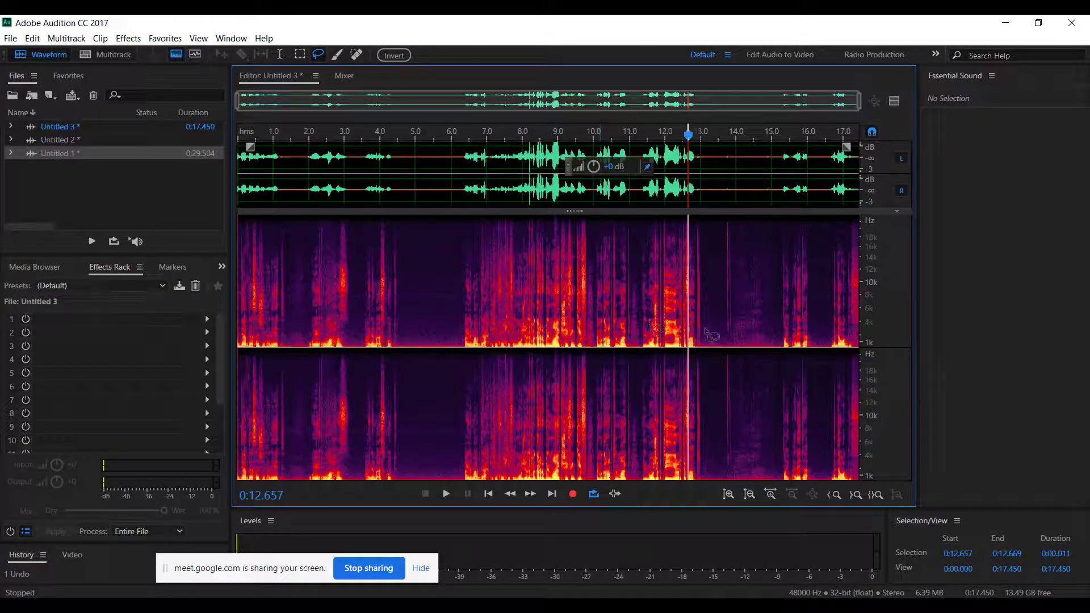
mouse_move(703, 348)
mouse_down()
mouse_move(701, 319)
mouse_move(451, 319)
mouse_move(457, 349)
mouse_move(704, 346)
mouse_up()
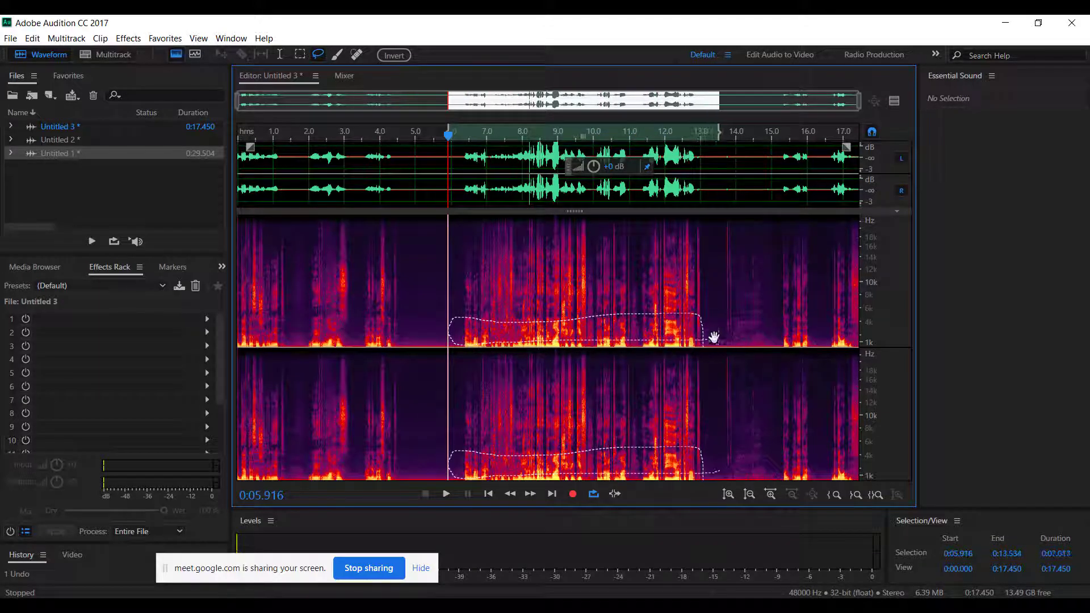
click(699, 295)
mouse_move(703, 262)
mouse_down()
mouse_move(517, 277)
mouse_move(469, 269)
mouse_move(474, 239)
mouse_move(596, 226)
mouse_move(687, 236)
mouse_move(704, 271)
mouse_up()
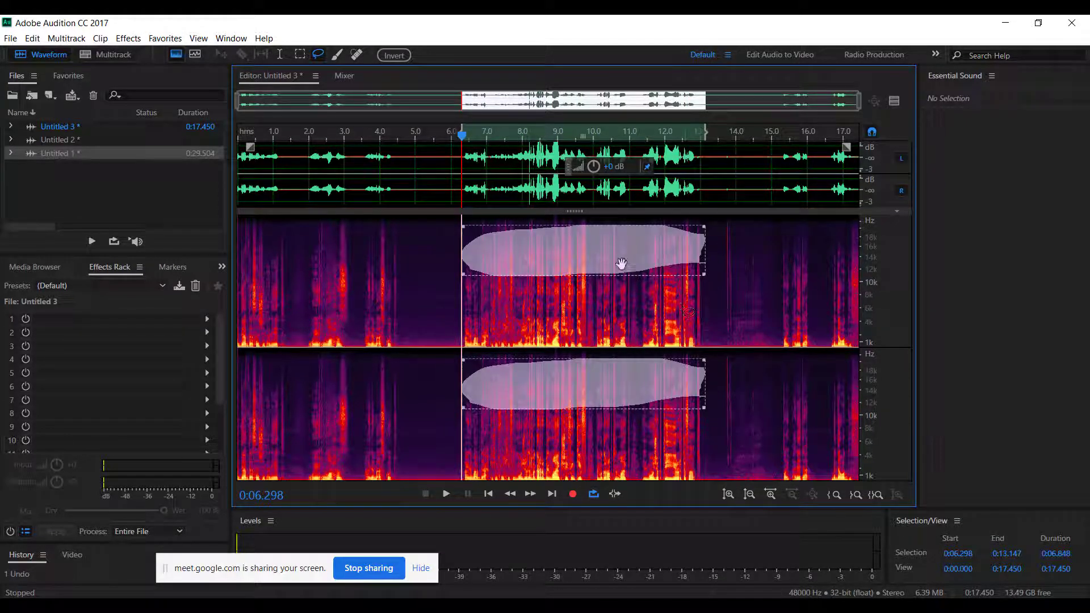
click(706, 315)
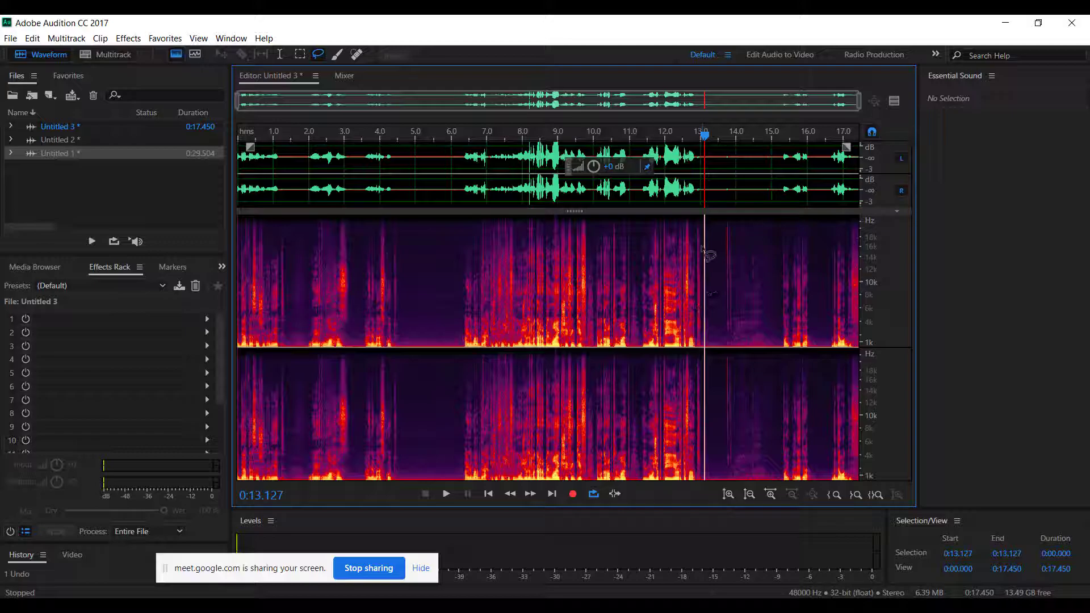
Step: Compare the spectral pitch display with the spectral frequency display and return to the waveform alone
click(897, 212)
click(195, 54)
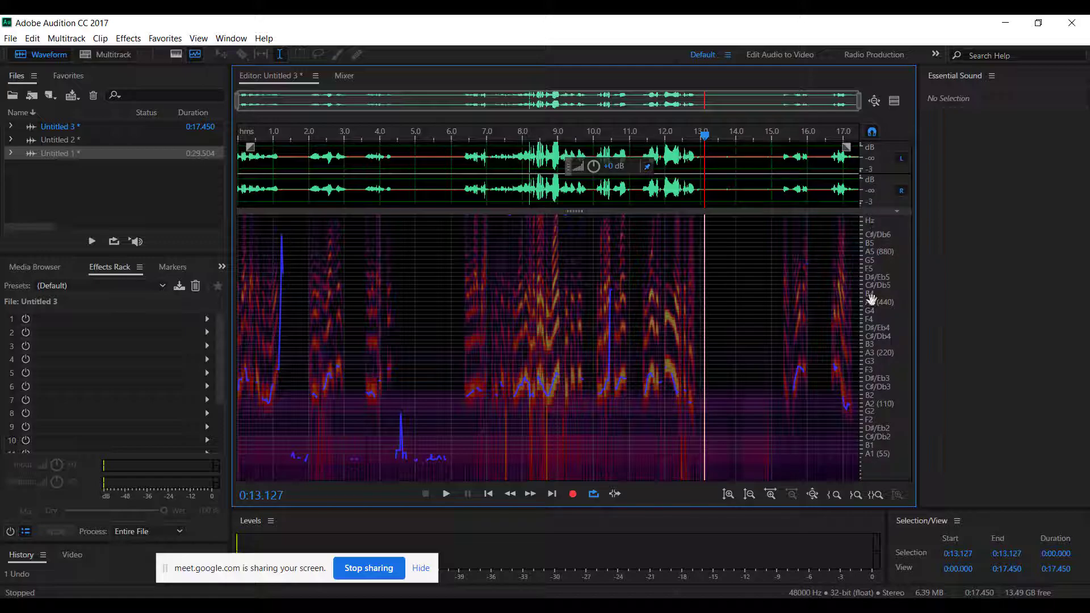
click(176, 54)
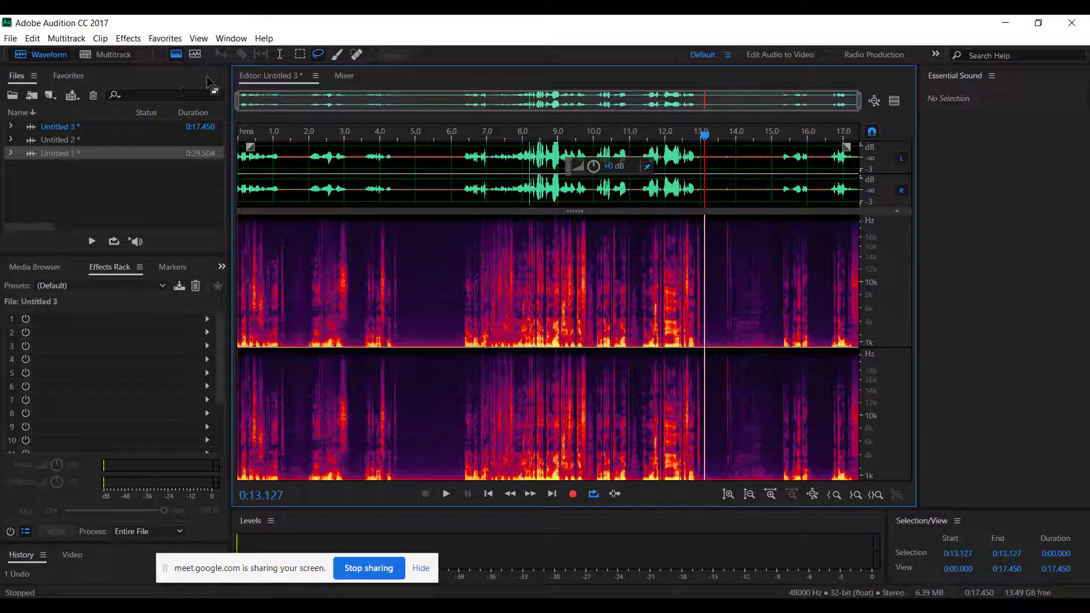
click(194, 54)
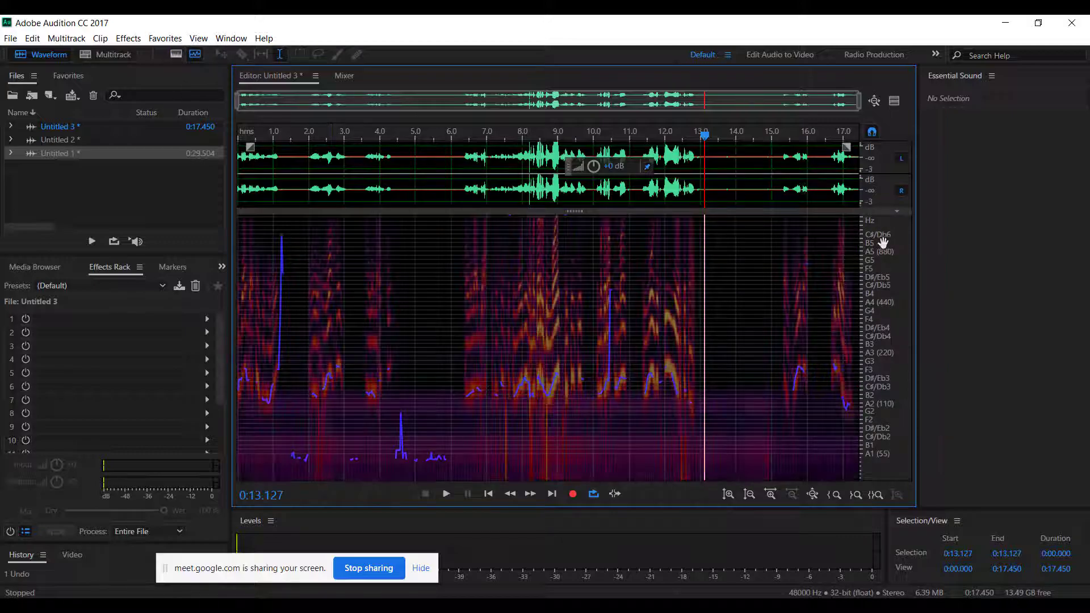
click(897, 213)
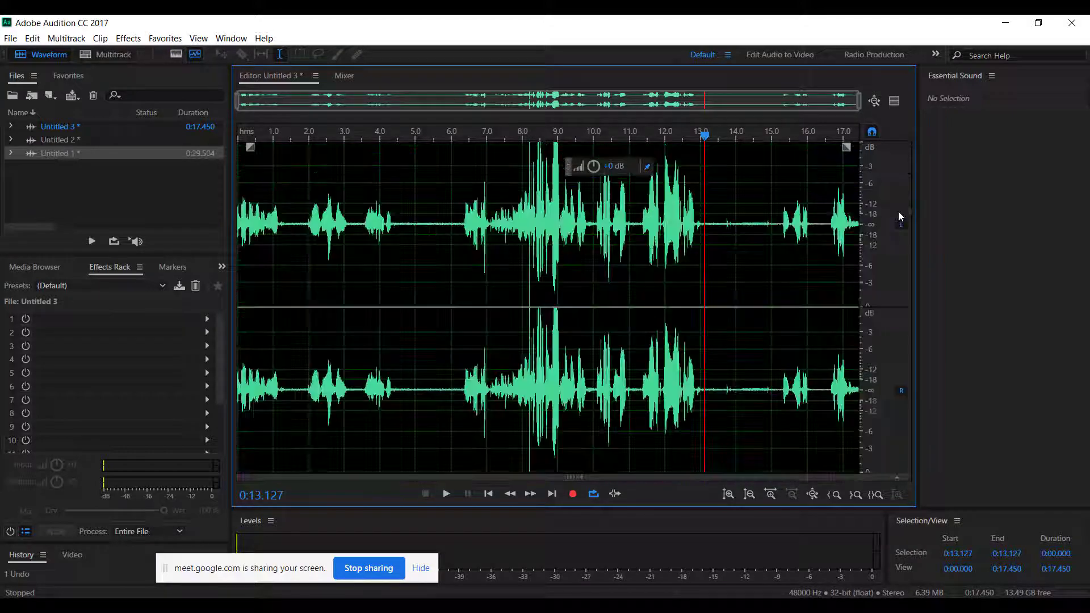
Step: Highlight most of the recording, clear the selection, and place the playhead at 8.0 seconds
drag(324, 280, 762, 278)
click(781, 279)
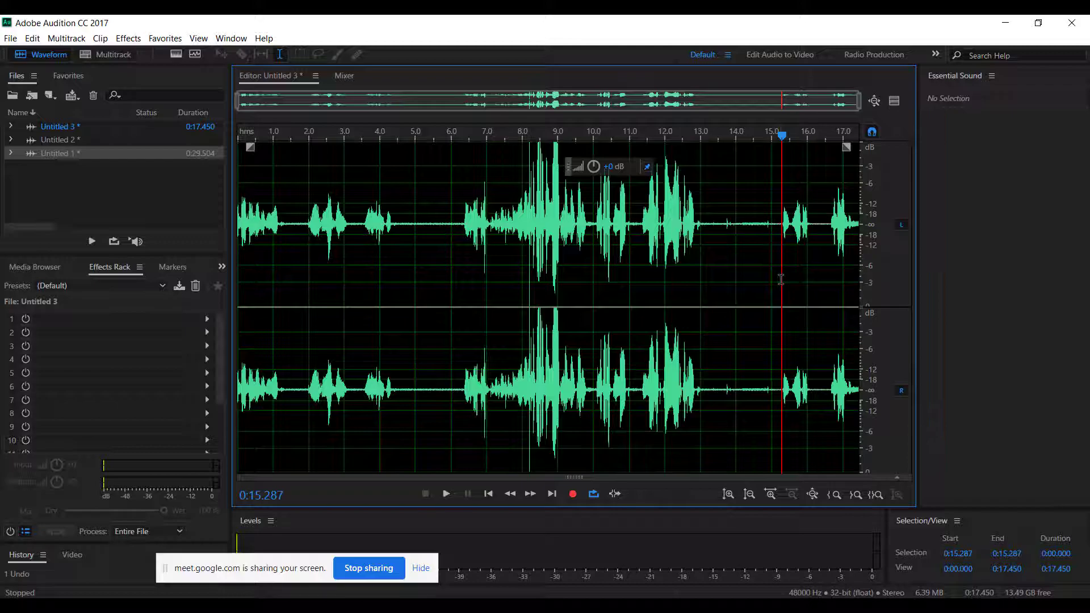
click(522, 253)
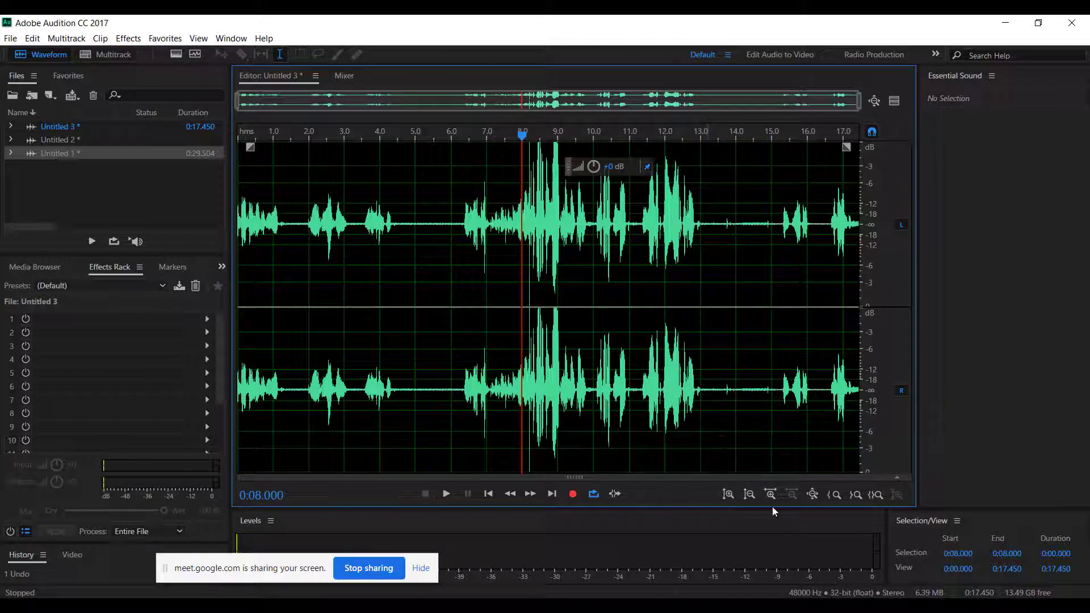
Step: Zoom in on the time axis around the 8.0-second playhead down to individual sample points, and zoom back out slightly
scroll(542, 299, up, 3)
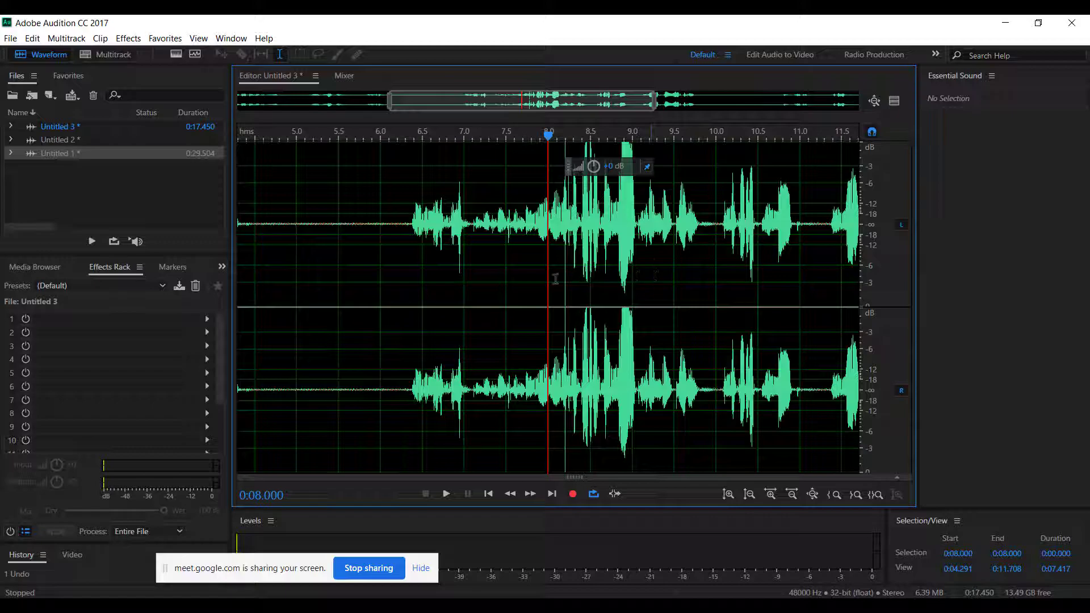
scroll(555, 279, up, 4)
scroll(551, 249, up, 2)
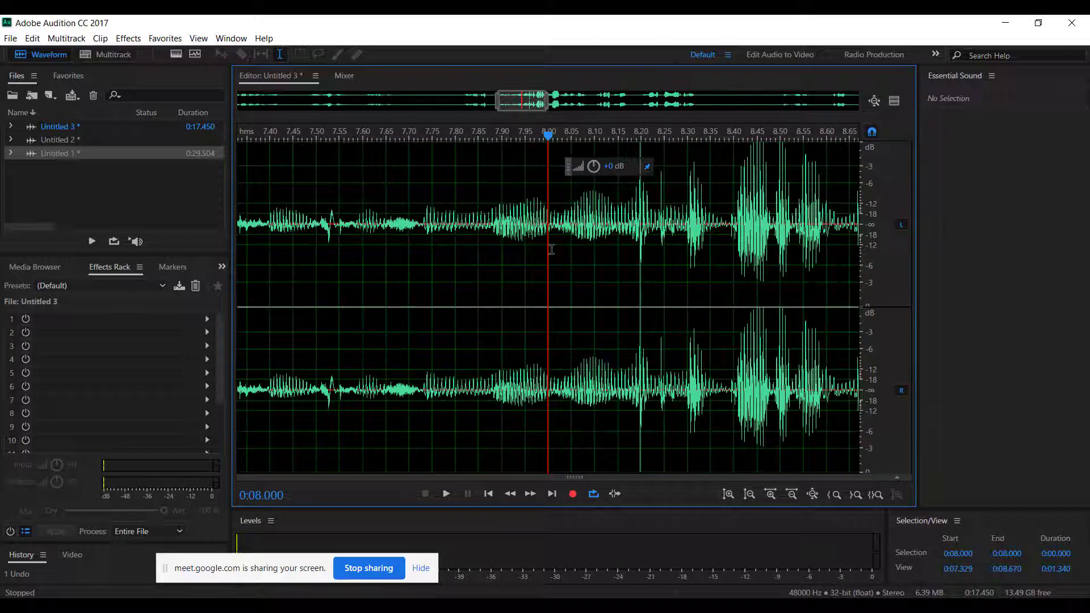
scroll(551, 249, up, 1)
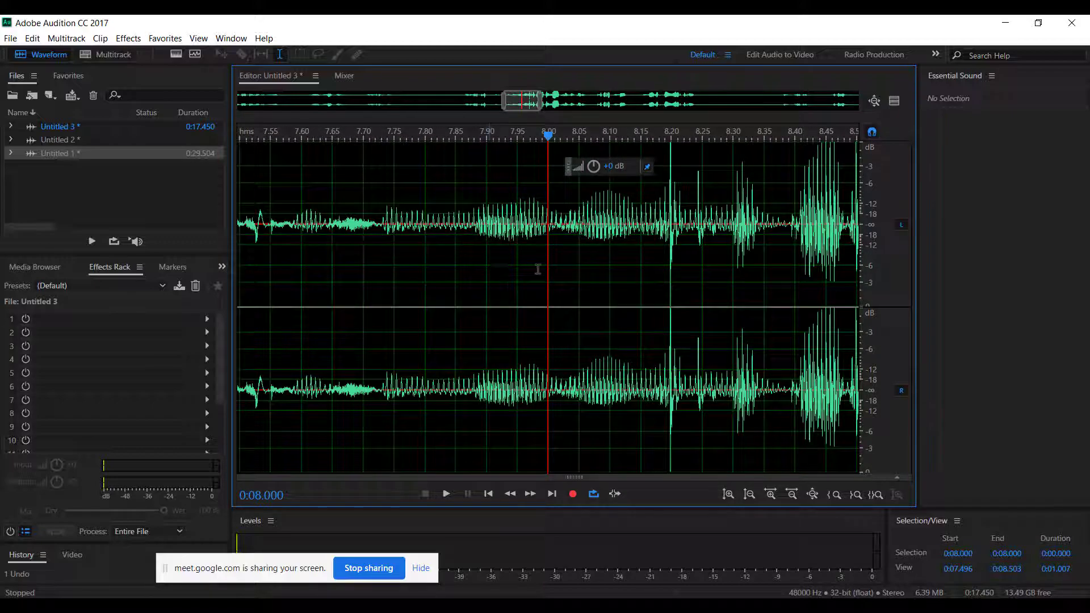
scroll(538, 269, up, 3)
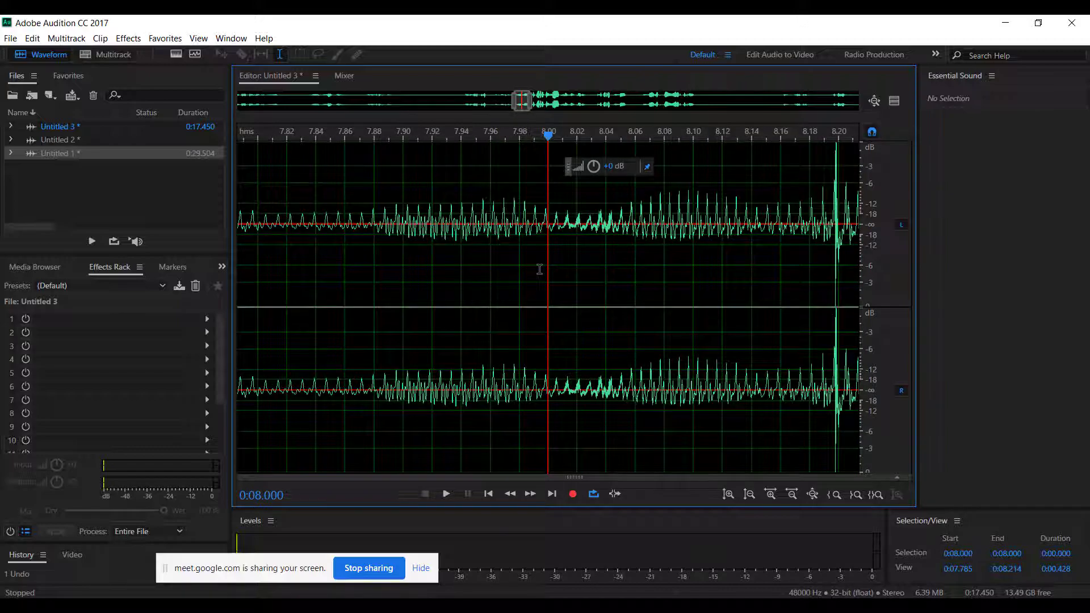
scroll(539, 269, up, 2)
scroll(541, 260, up, 1)
scroll(541, 260, up, 1)
scroll(541, 260, up, 1)
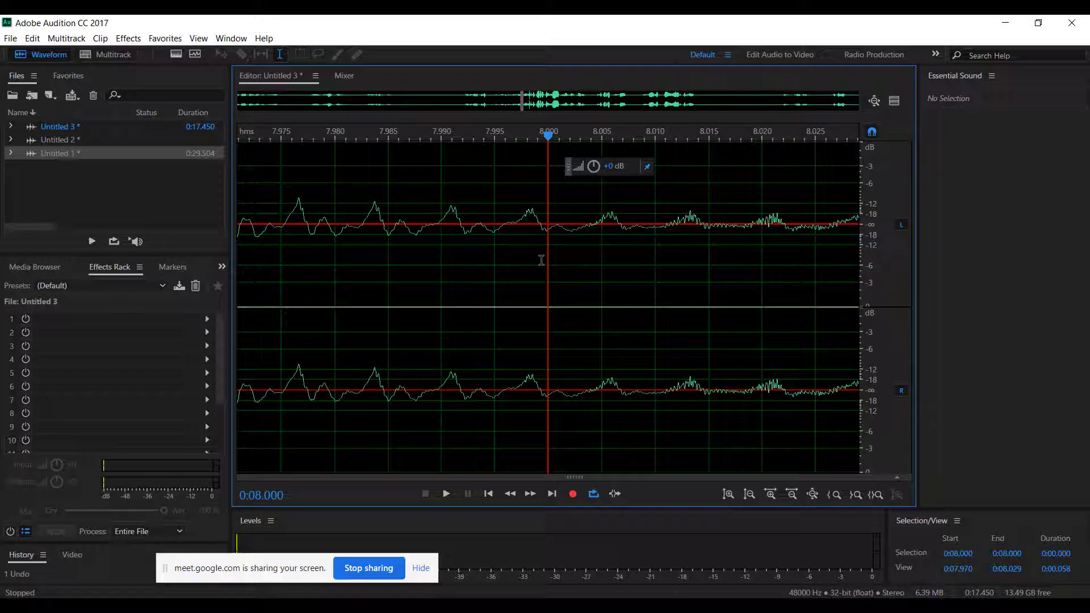
scroll(553, 262, up, 10)
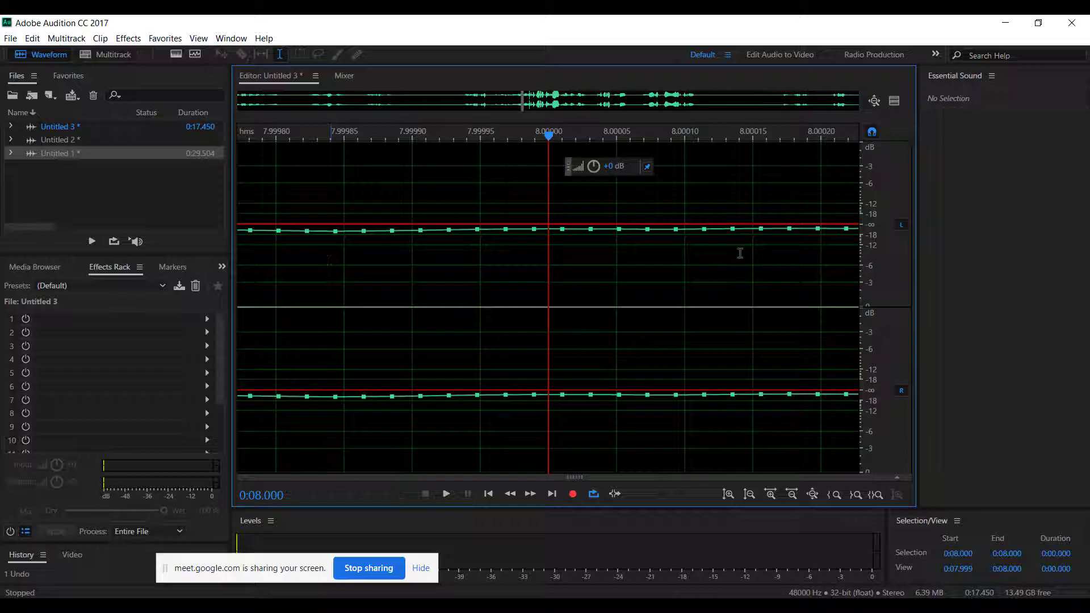
scroll(411, 287, down, 2)
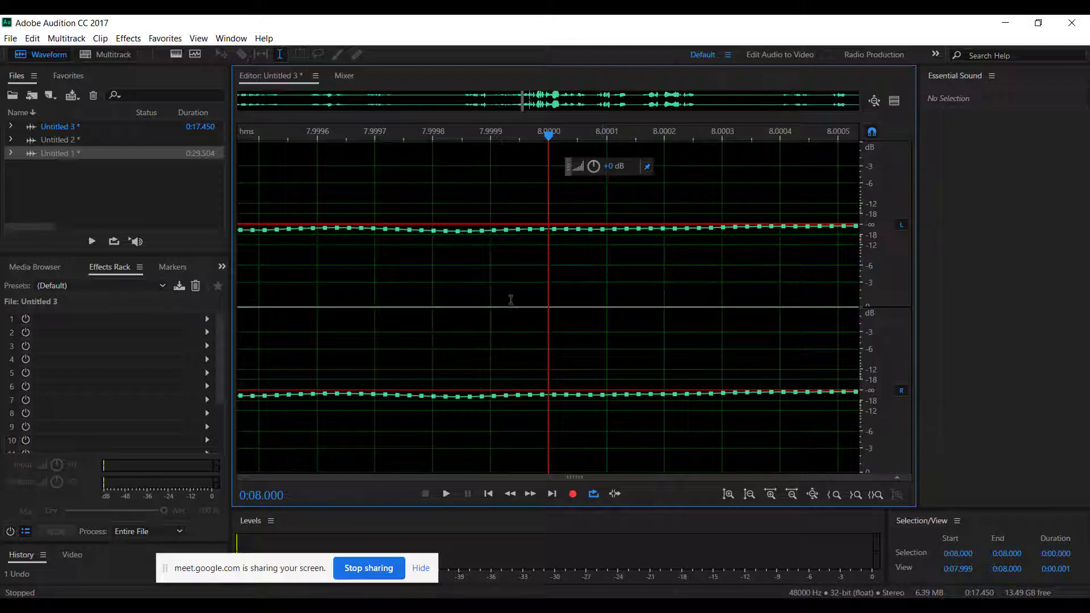
Step: Zoom out on the time axis from the individual samples at 8.0 seconds to the full recording
scroll(511, 299, down, 1)
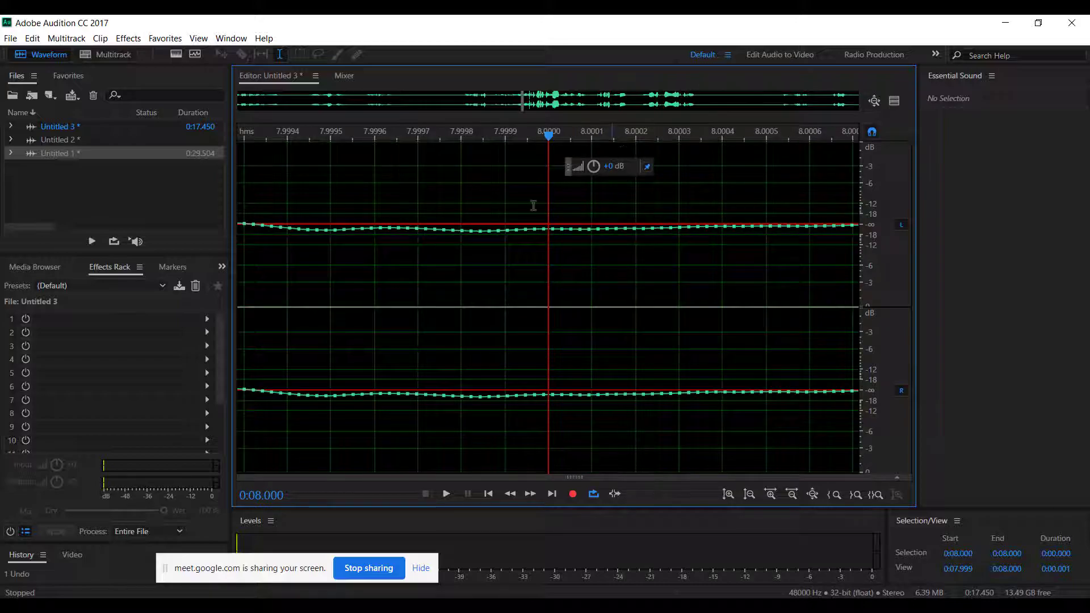
scroll(510, 296, down, 5)
scroll(505, 298, down, 8)
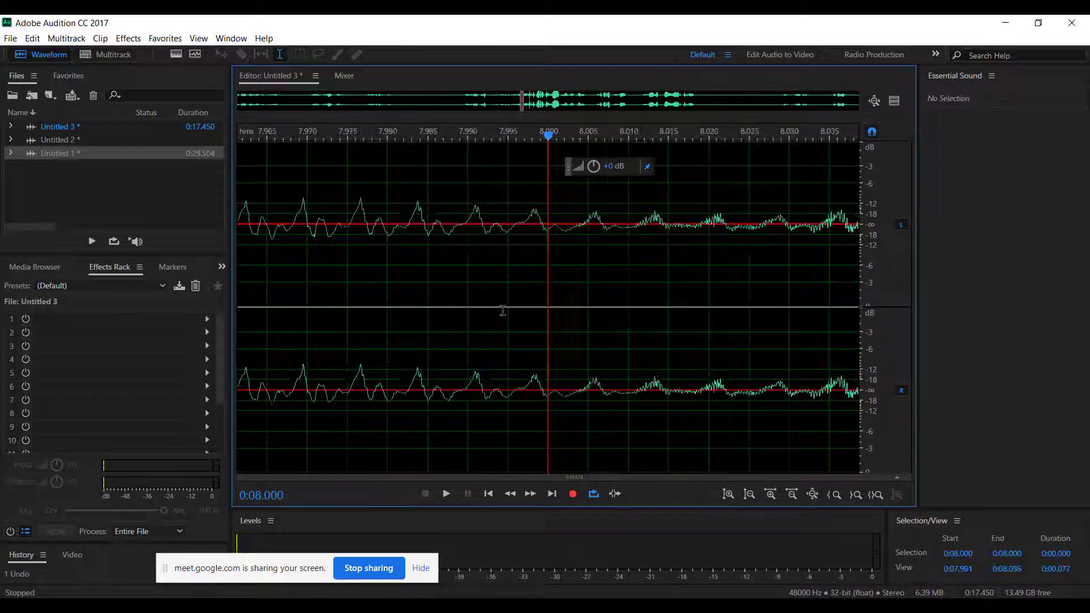
scroll(503, 301, down, 8)
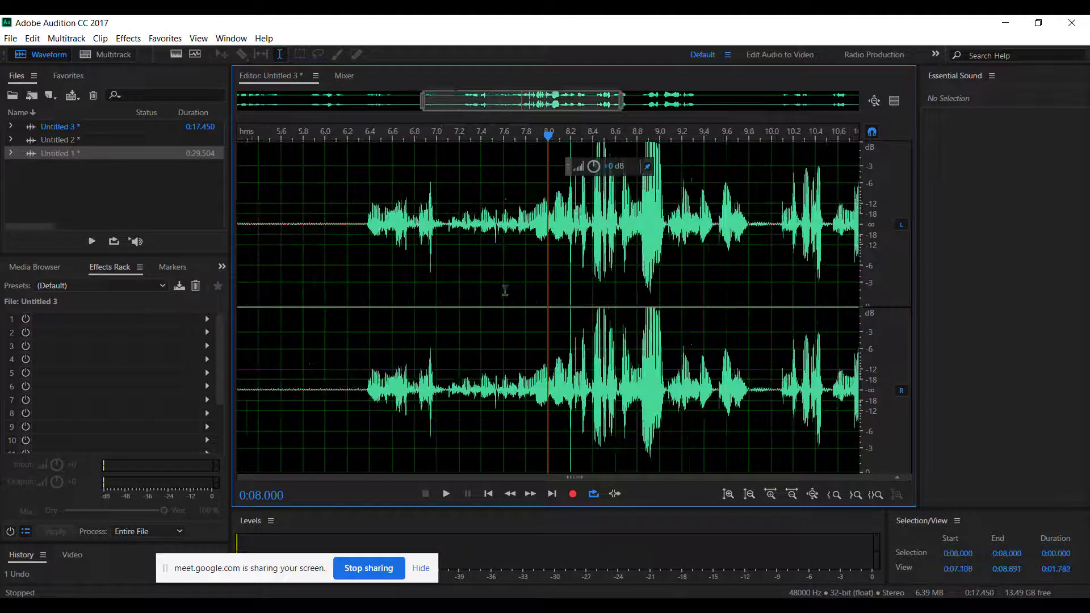
scroll(474, 243, down, 5)
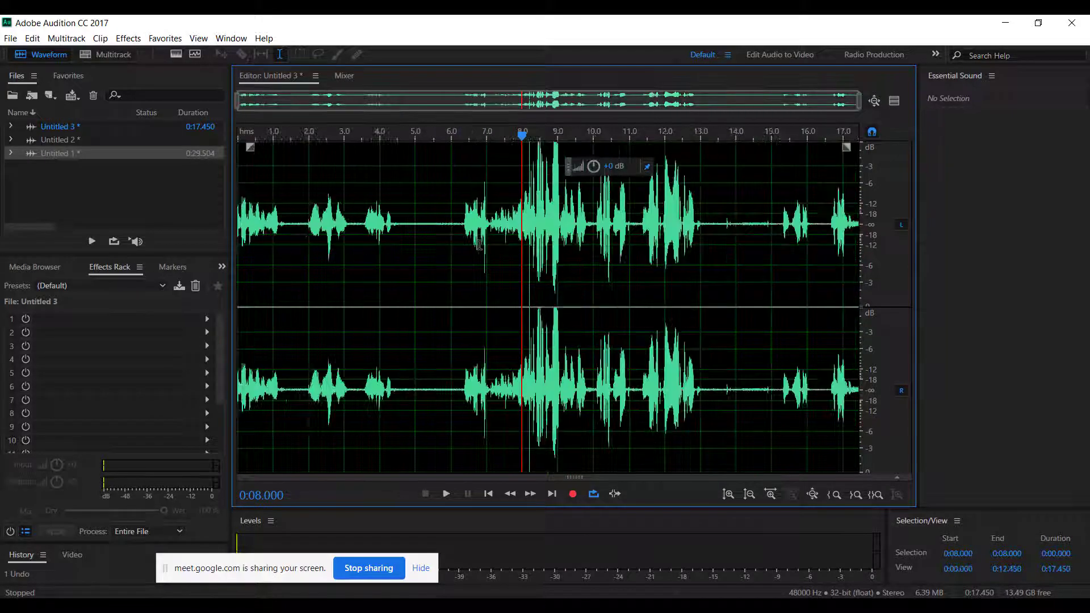
Step: Try deleting the short phrase from about 3.5 to 4.6 seconds, and undo the deletion
drag(363, 239, 397, 243)
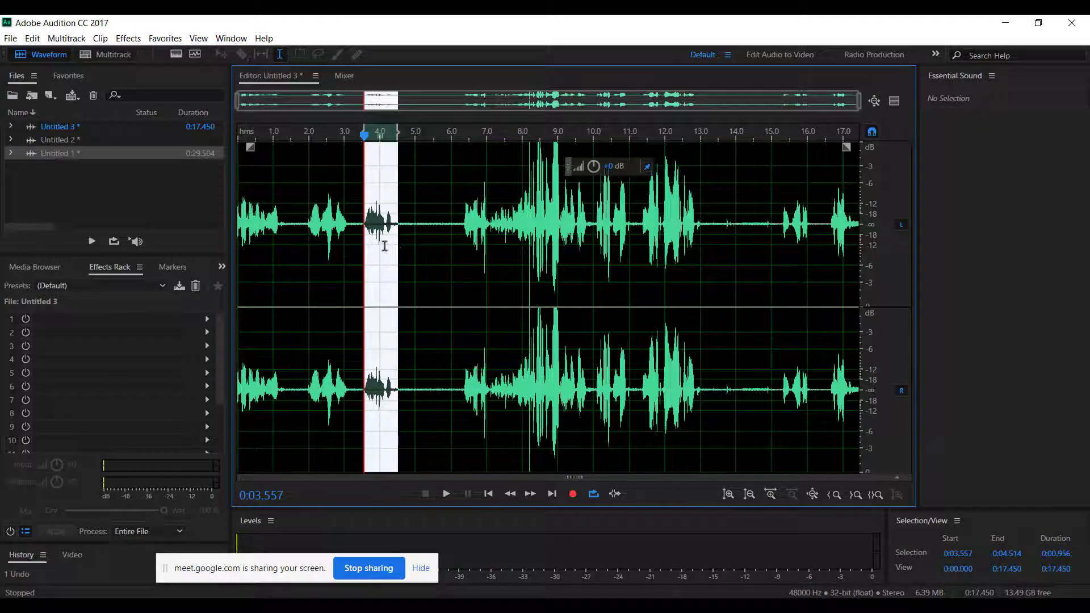
right_click(383, 246)
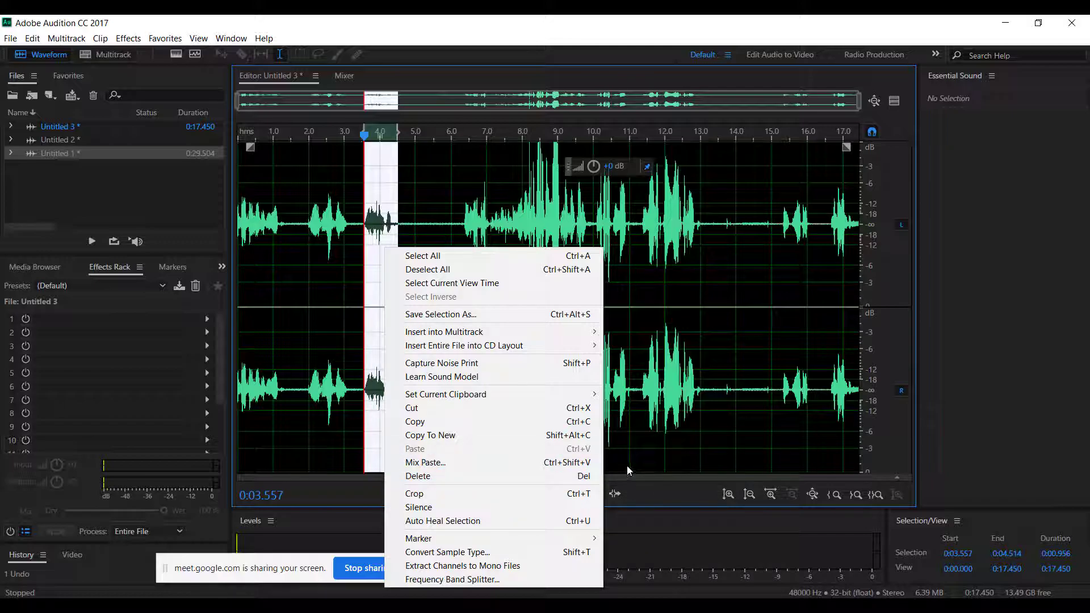
click(379, 201)
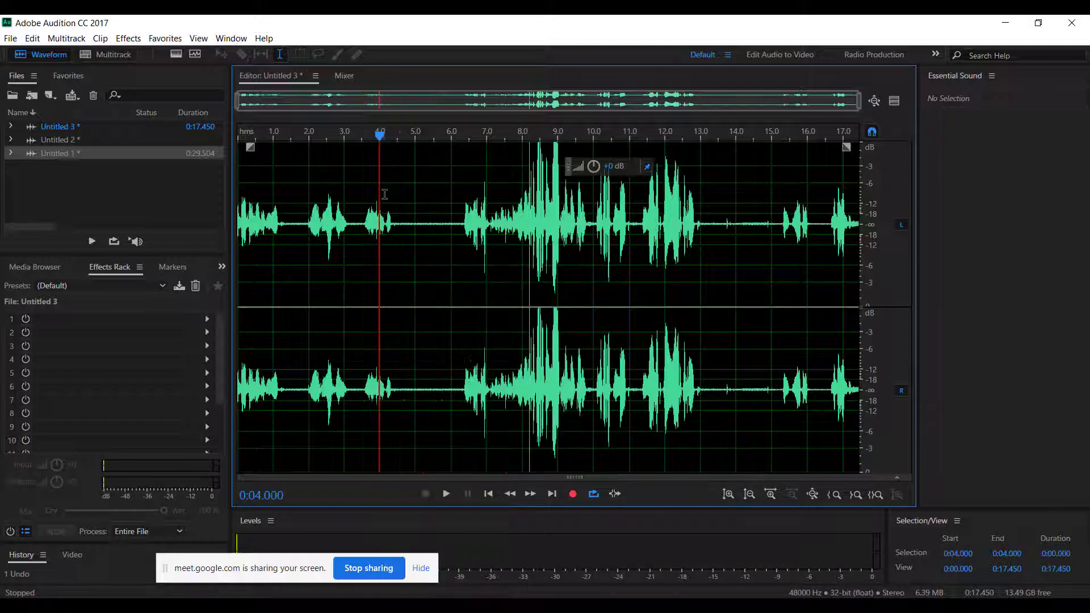
drag(362, 216, 400, 227)
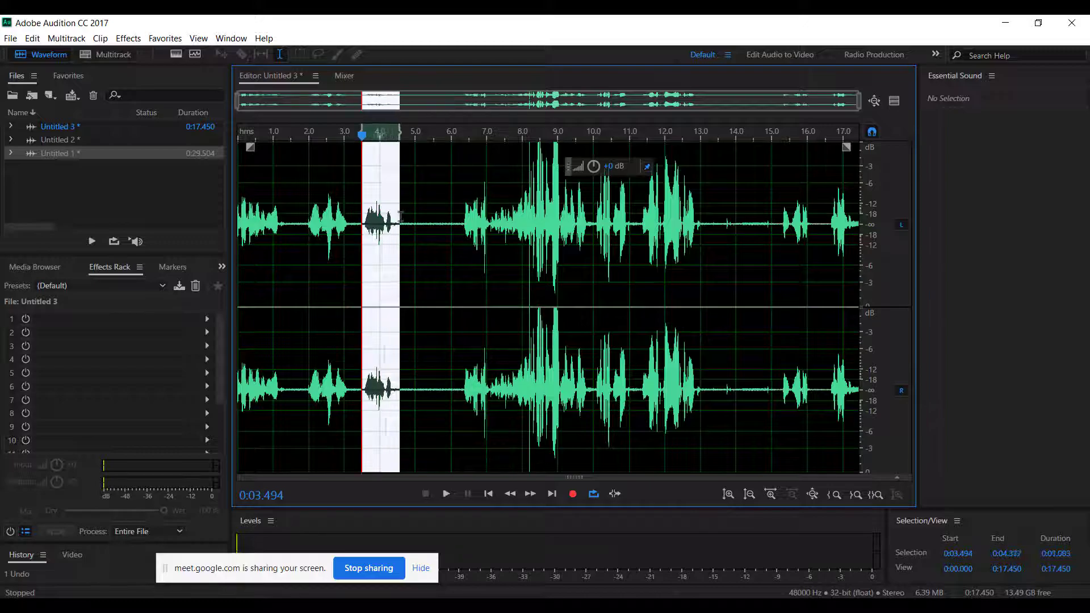
key(Delete)
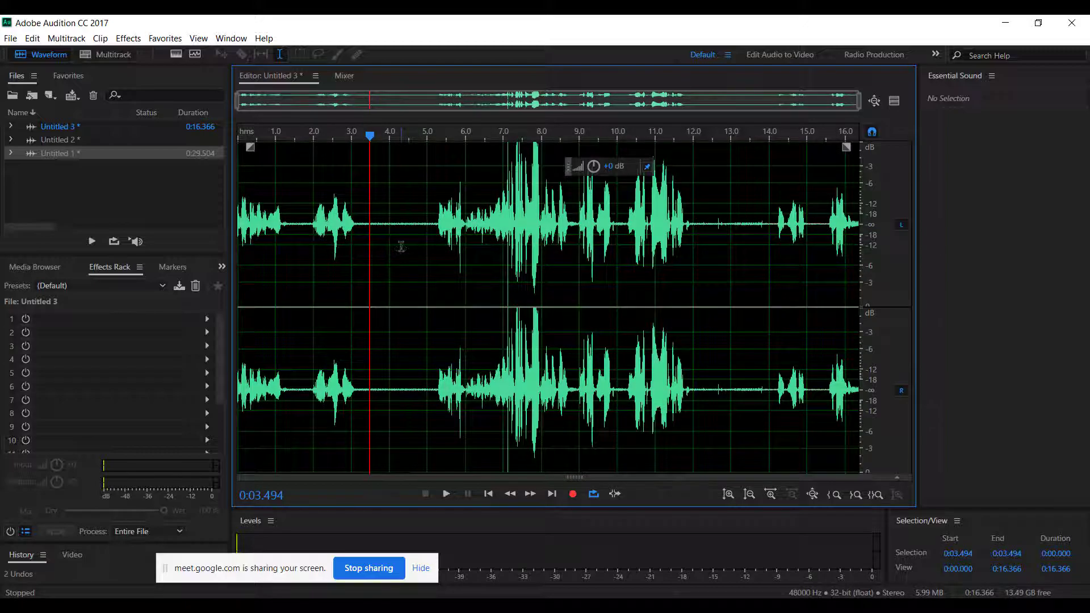
key(ctrl+z)
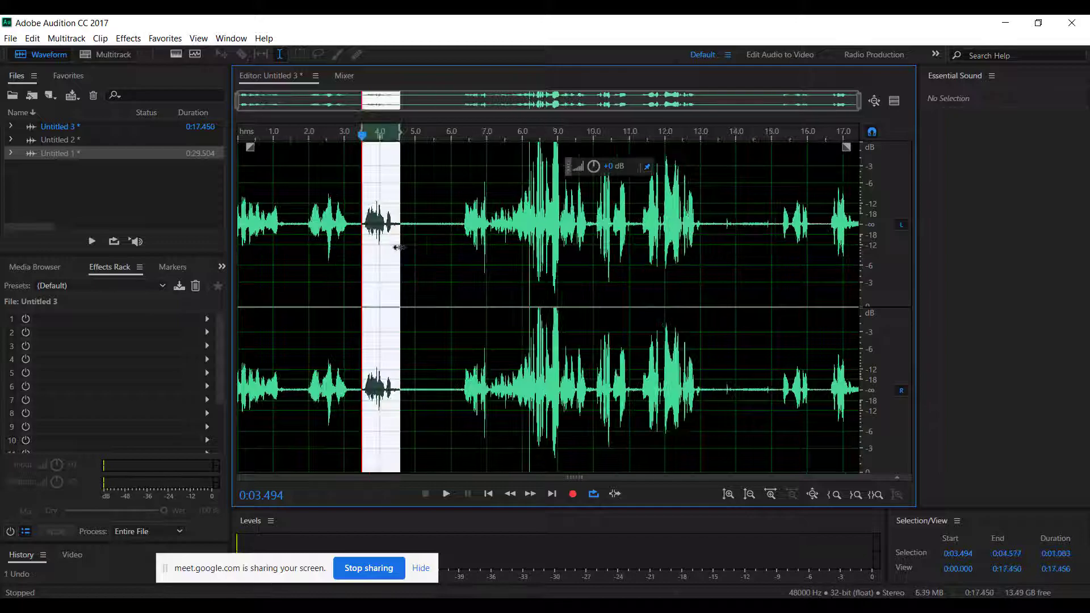
Step: Play briefly from about 3.3 seconds, and delete the audio from about 3.46 to 4.67 seconds
click(356, 237)
key(space)
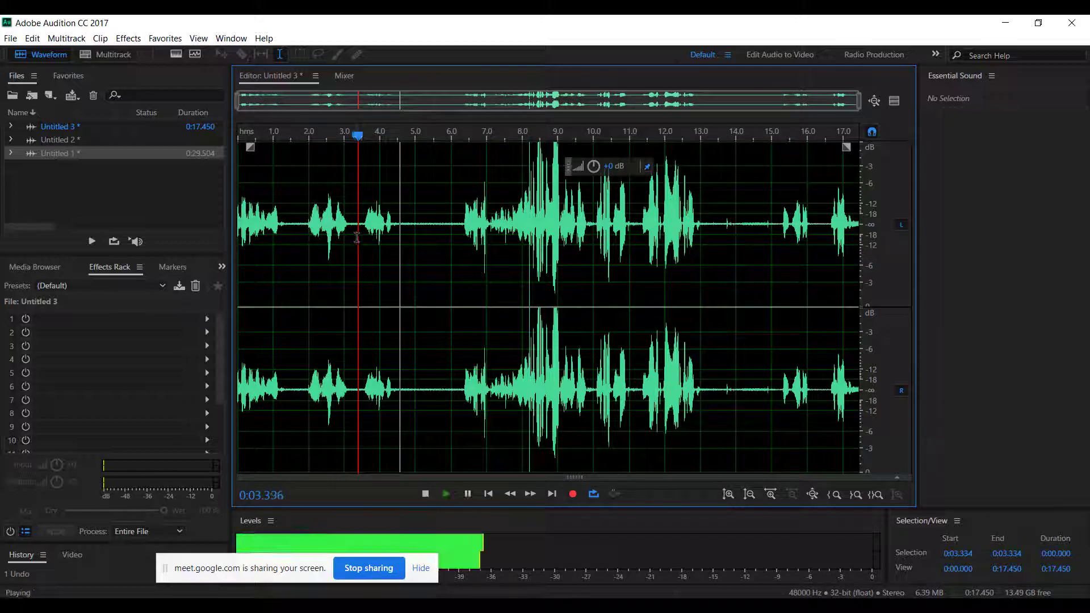
key(space)
drag(361, 237, 403, 240)
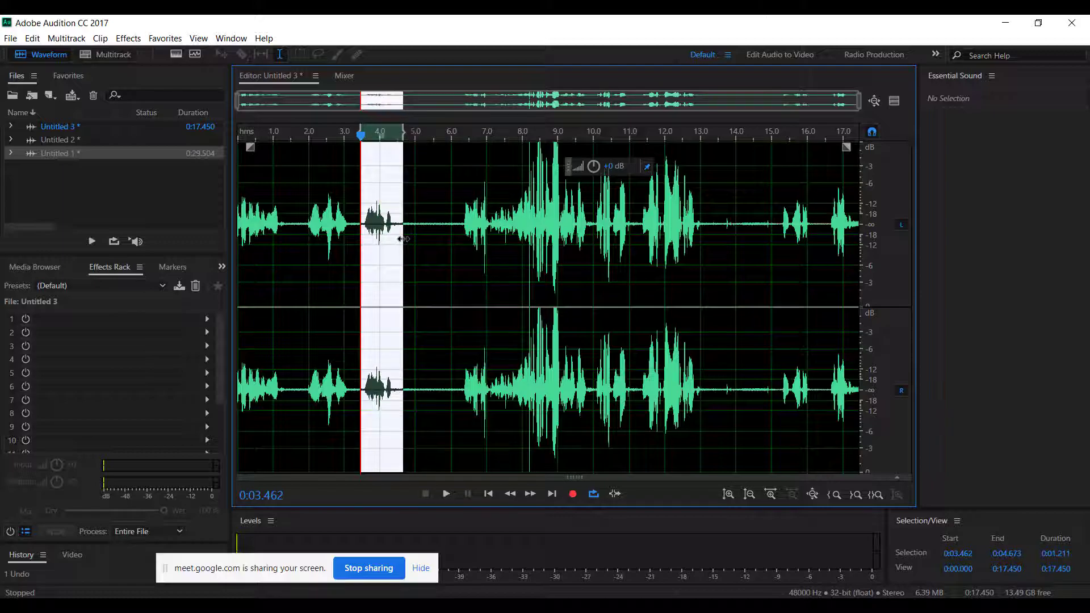
key(Delete)
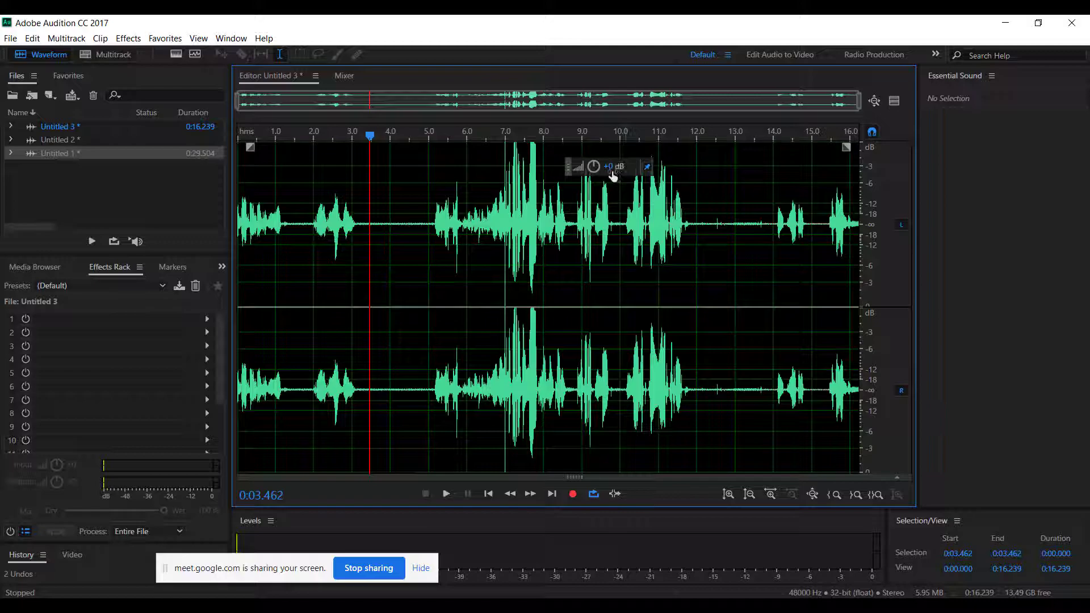
Step: Amplify the phrase from 2.0 to about 3.1 seconds by 5 dB, and undo the amplification
drag(313, 244, 357, 247)
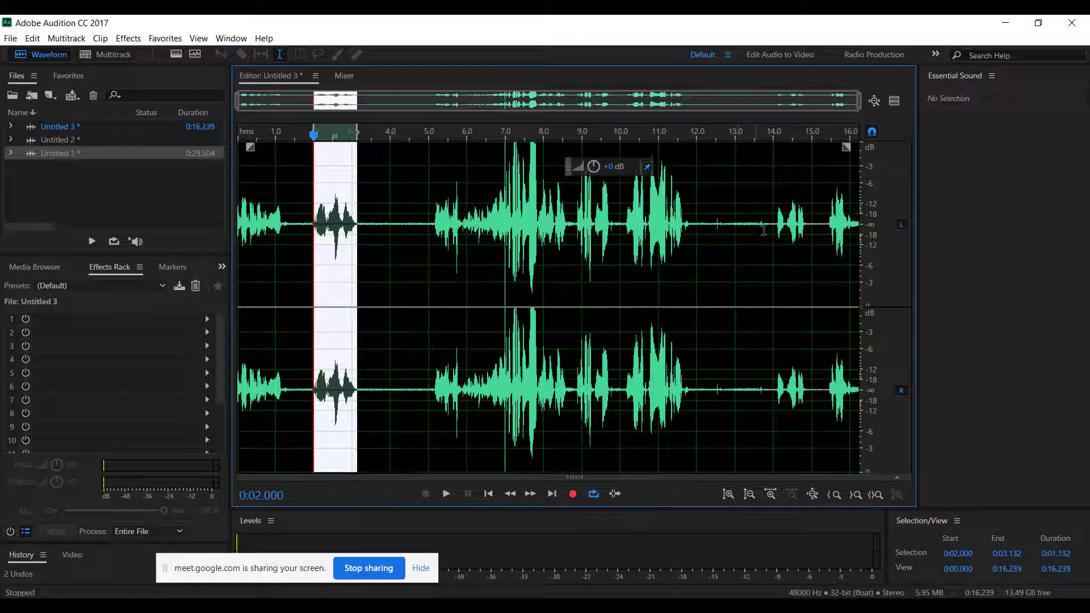
click(611, 168)
text(5)
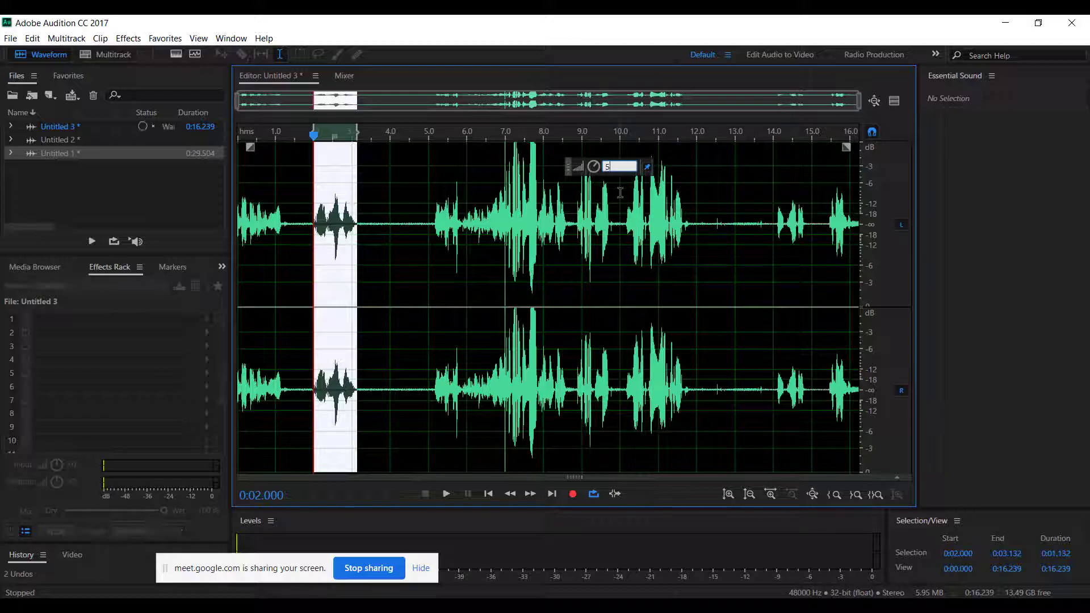
key(Return)
click(291, 250)
click(314, 241)
drag(313, 241, 352, 240)
click(383, 236)
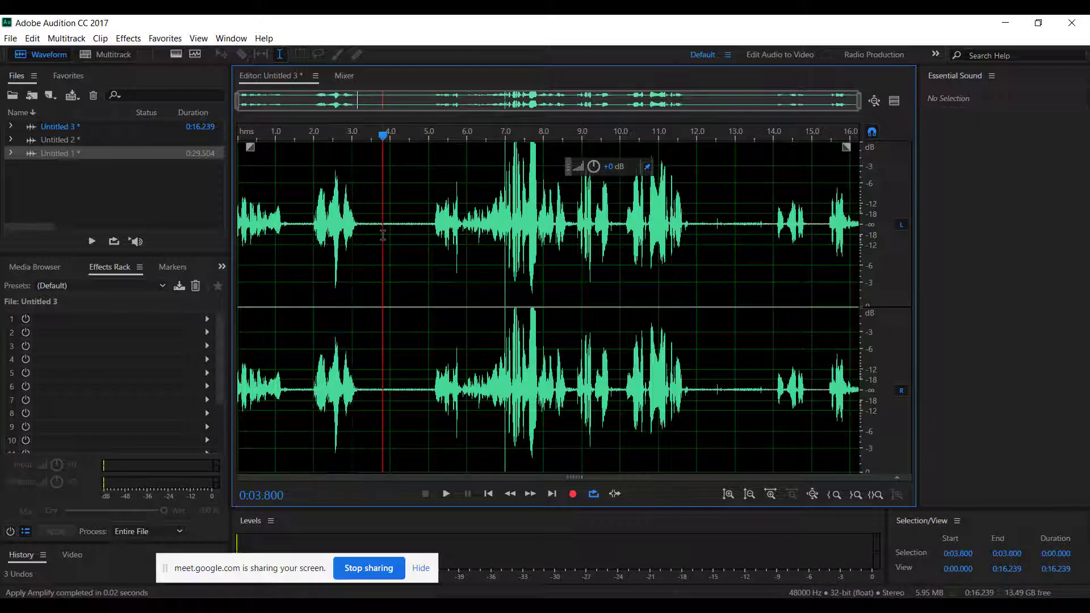
key(ctrl+z)
Step: Raise the volume of the phrase from about 1.84 to 3.3 seconds and clear the selection
click(342, 241)
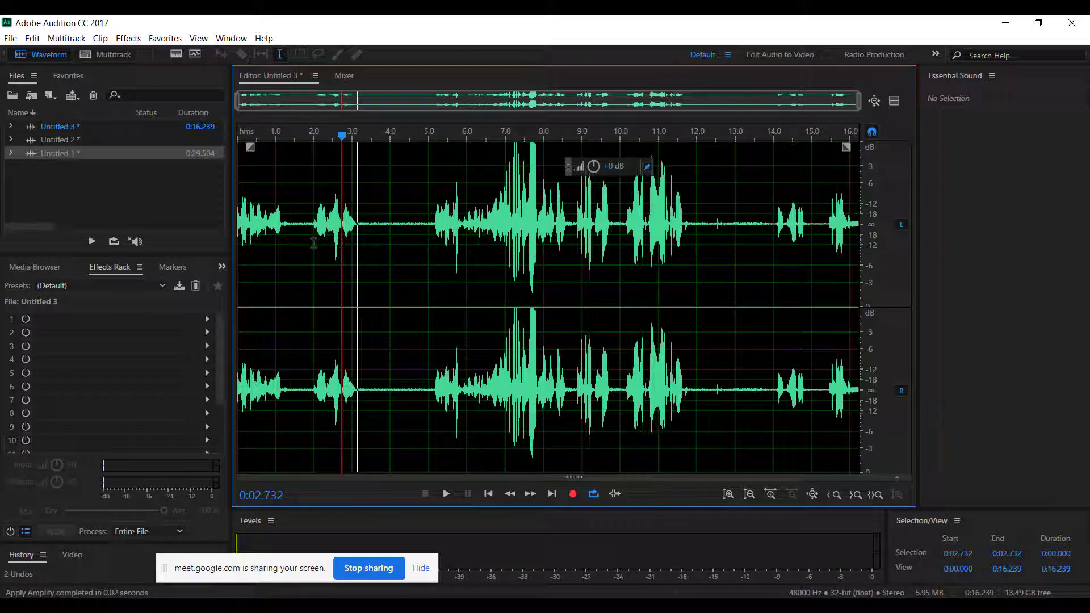
drag(307, 243, 364, 242)
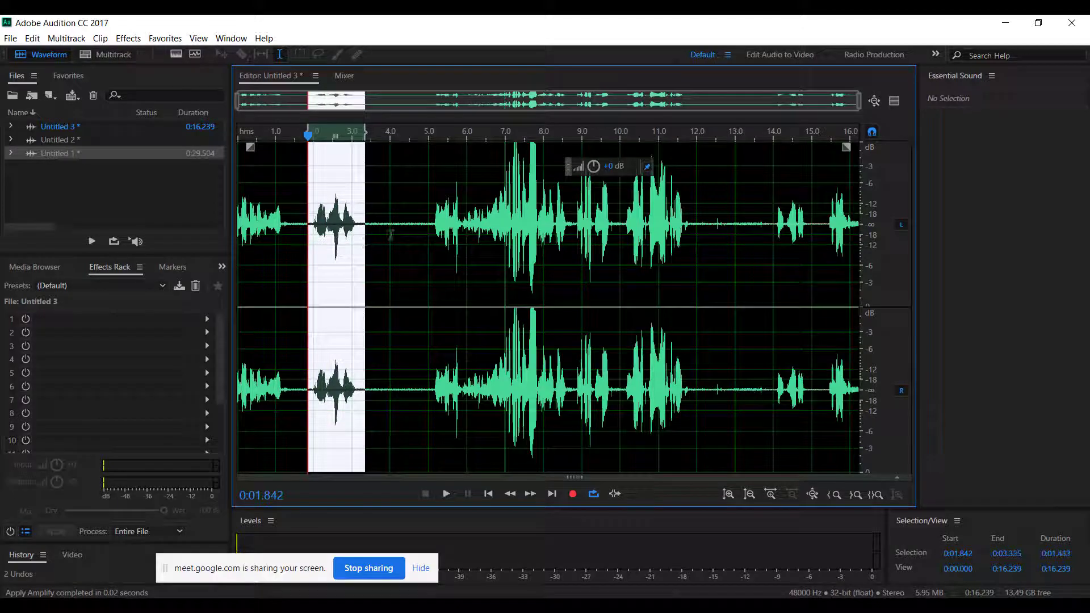
mouse_move(612, 166)
mouse_down()
mouse_move(643, 173)
mouse_move(630, 173)
mouse_up()
click(408, 256)
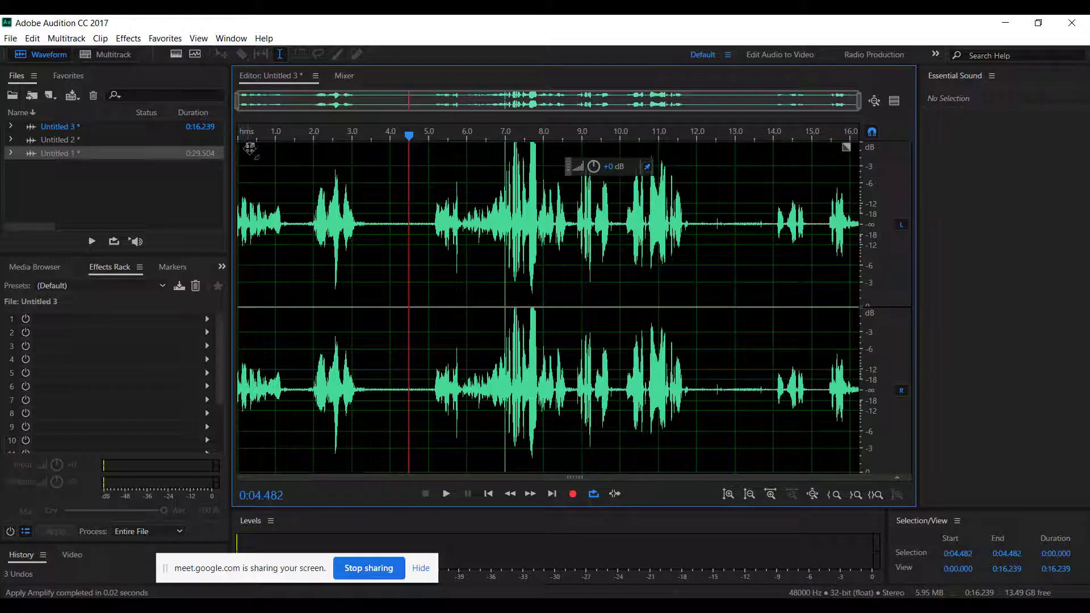
Step: Highlight roughly the first 1.3 seconds, clear the selection, and fade in the beginning of the recording
drag(249, 149, 252, 125)
click(246, 211)
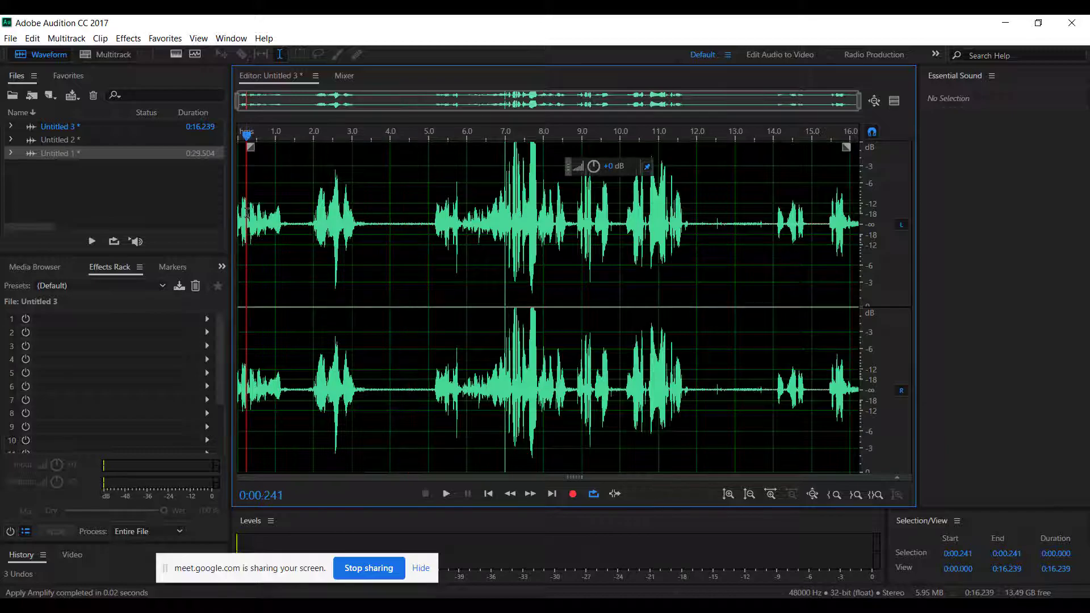
drag(239, 222, 285, 222)
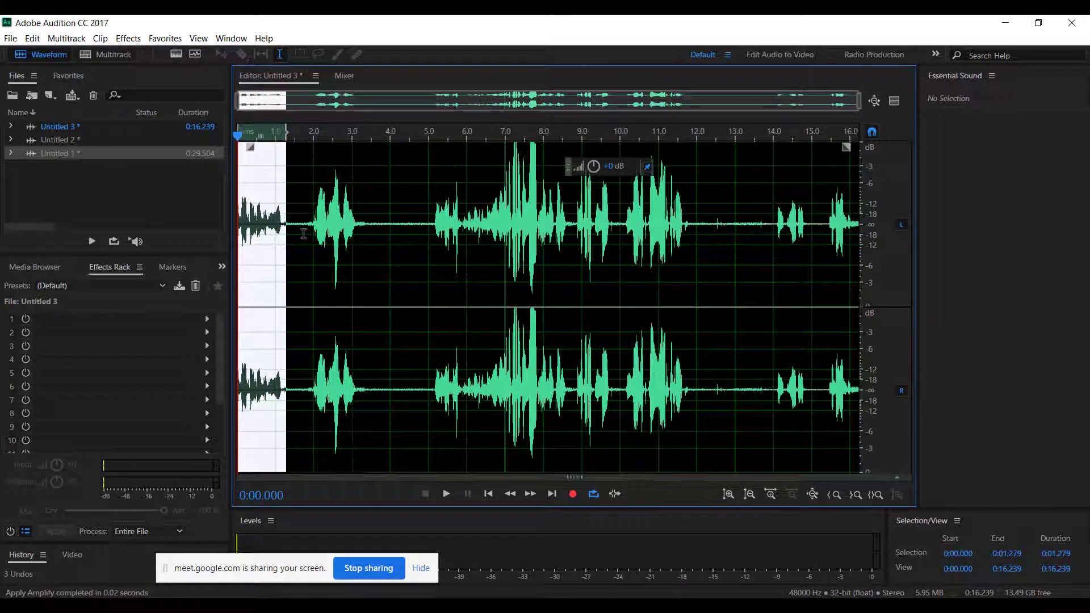
click(303, 234)
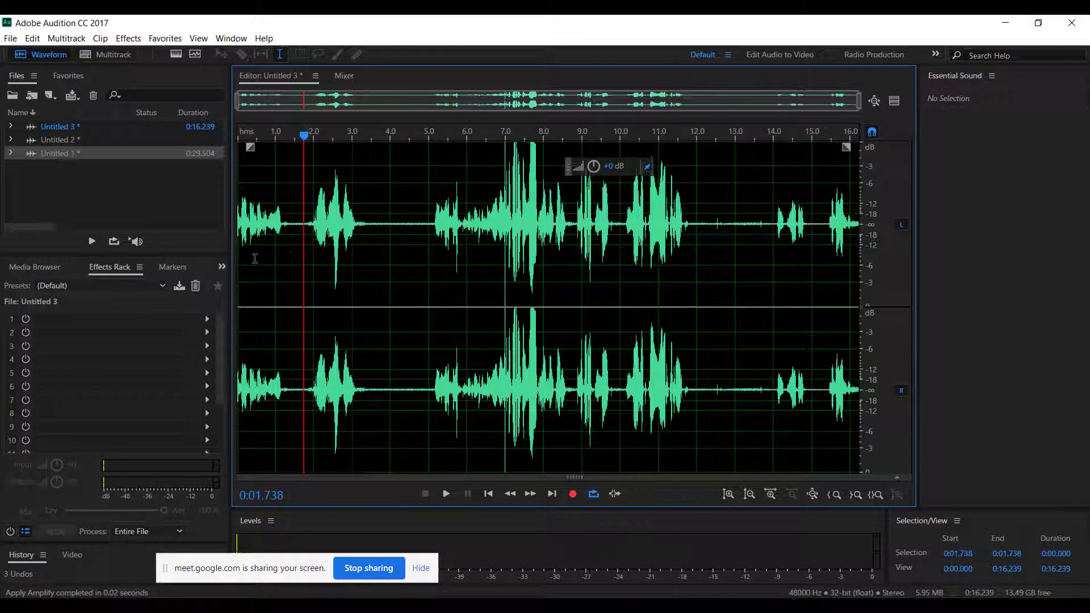
drag(250, 149, 308, 119)
Step: Highlight nearly the whole recording from about 0.18 seconds to its end, clear the selection, and place the playhead at 3.0 seconds
click(10, 38)
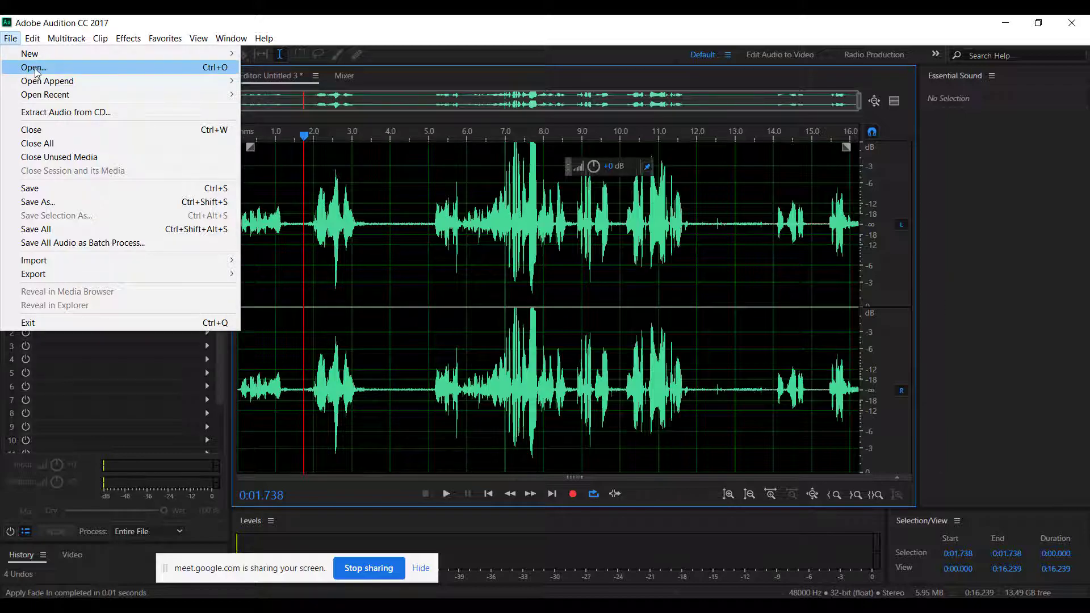
click(347, 234)
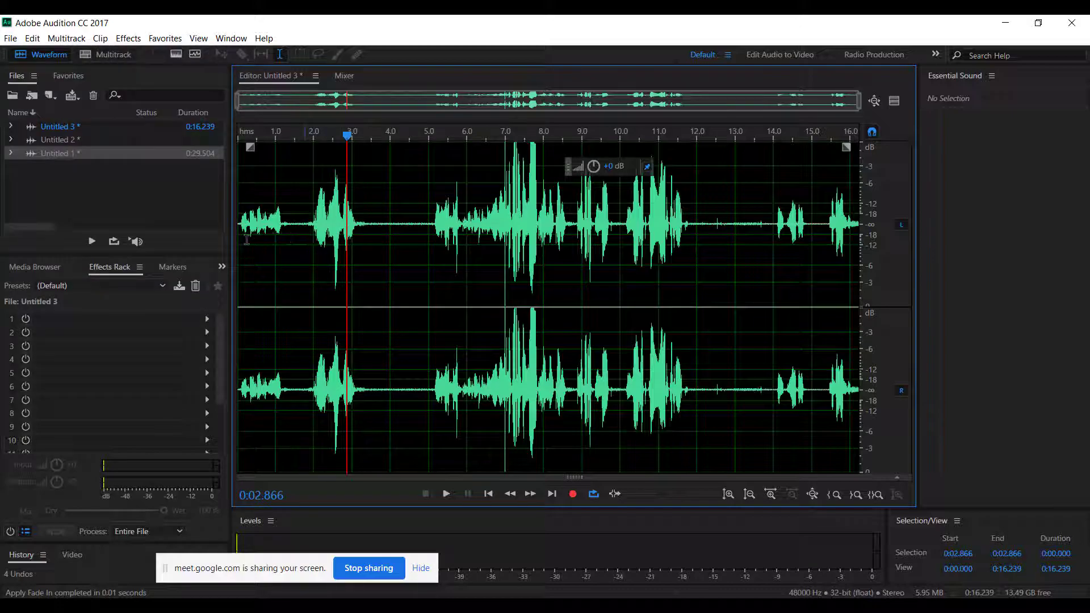
drag(244, 241, 887, 240)
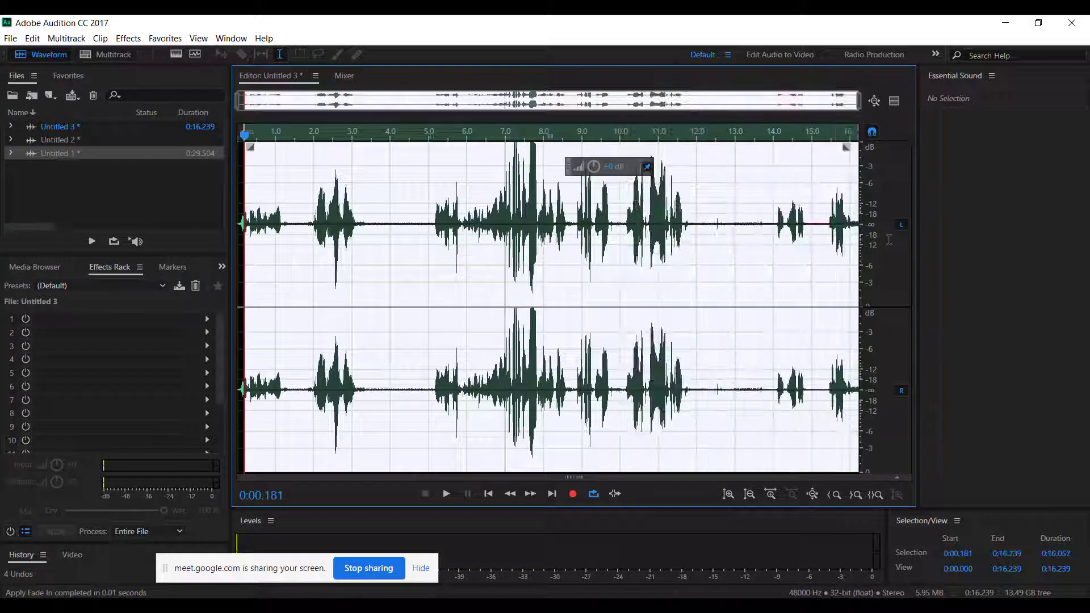
click(422, 272)
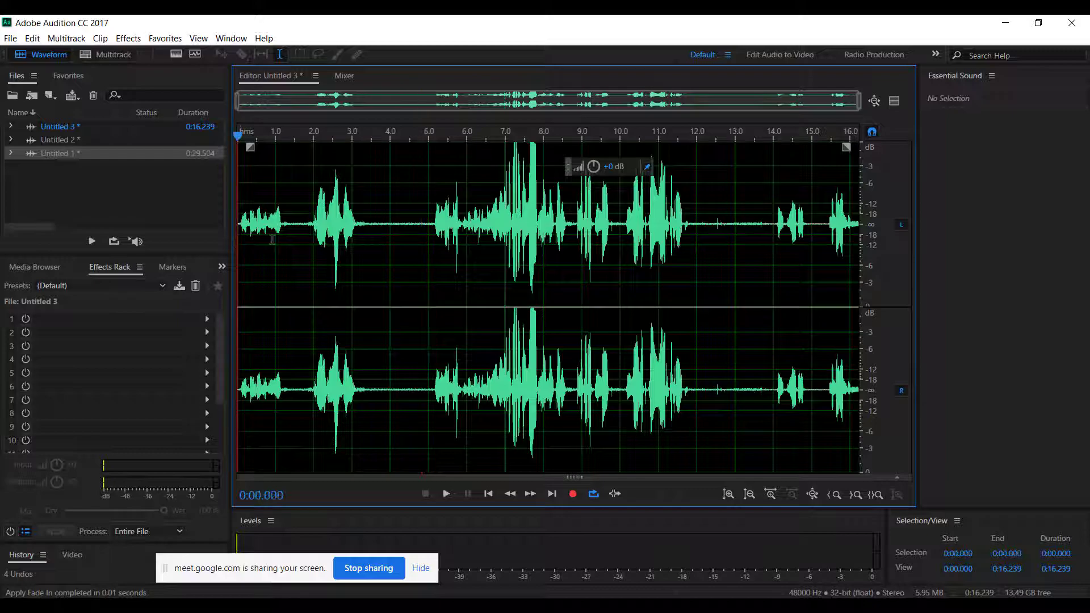
double_click(257, 239)
click(355, 266)
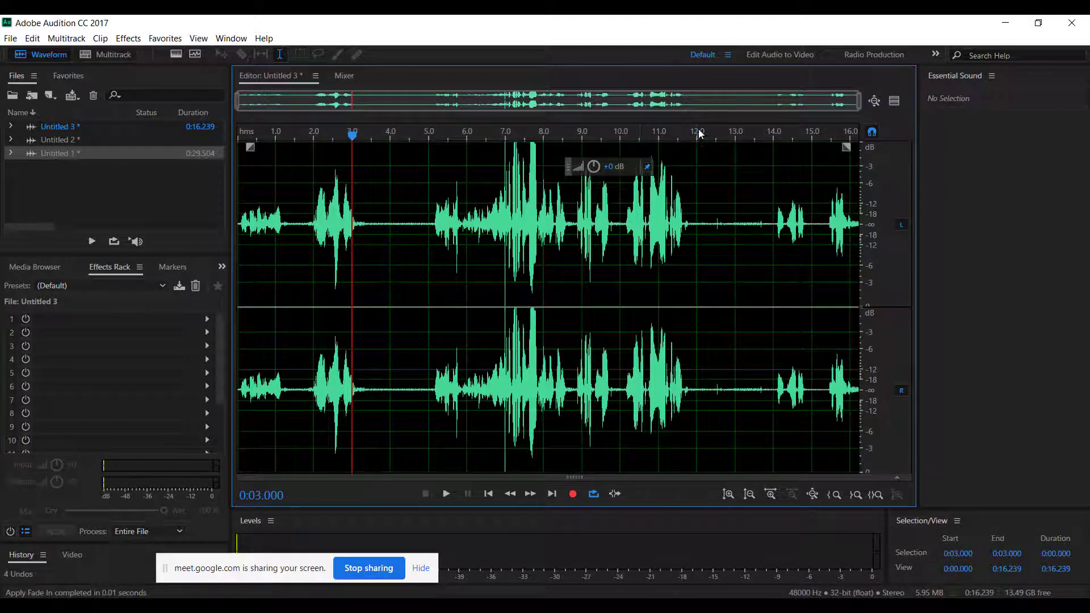
Step: Zoom in on about 3.1 to 7.0 seconds, switch between the untitled recordings, and return to Untitled 3
drag(851, 102, 437, 105)
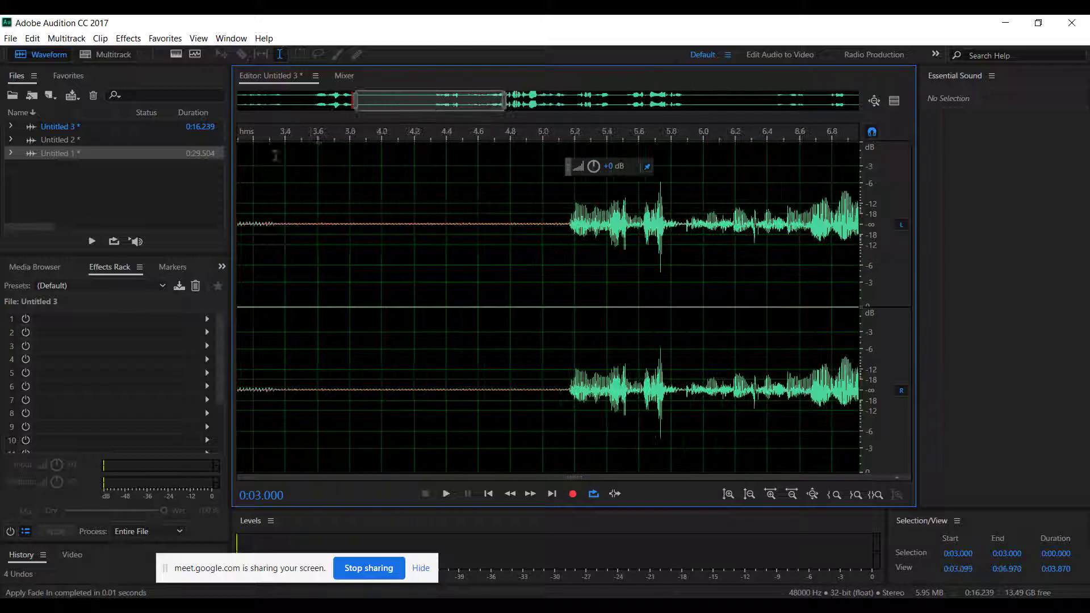
double_click(66, 141)
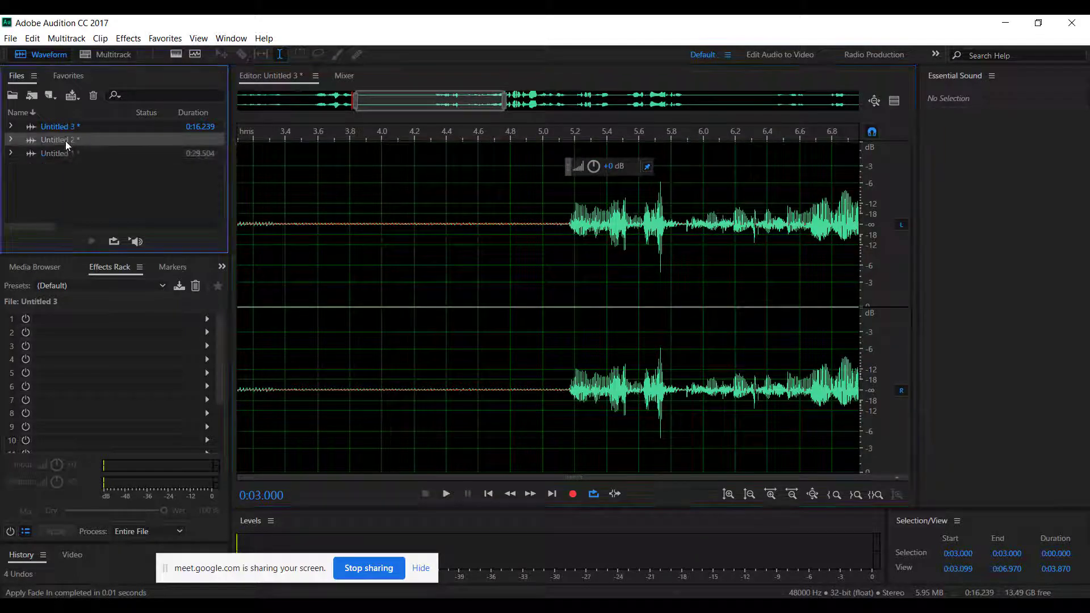
double_click(79, 129)
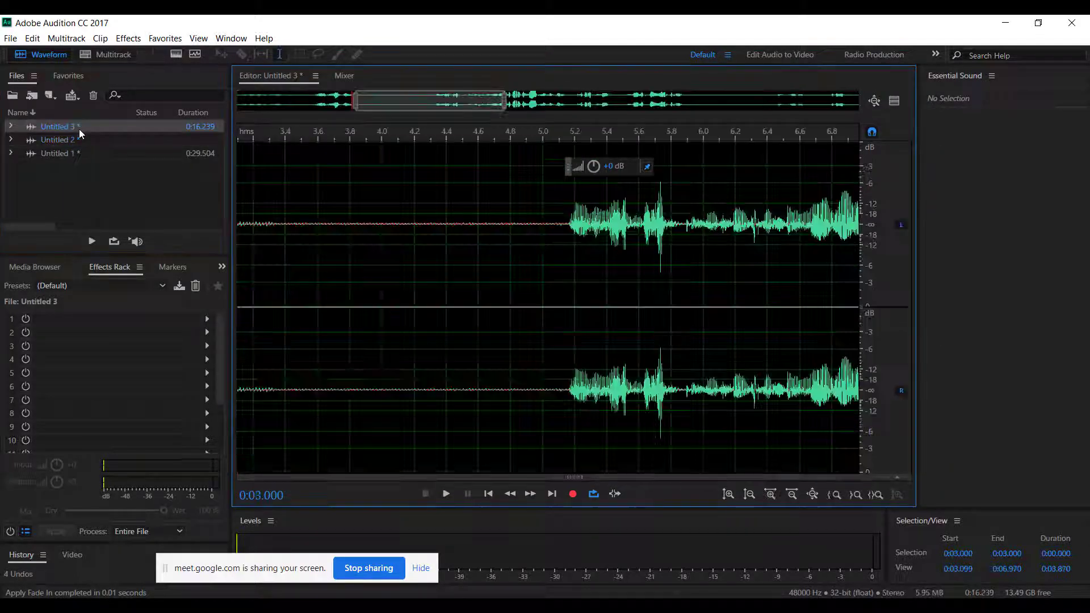
double_click(59, 155)
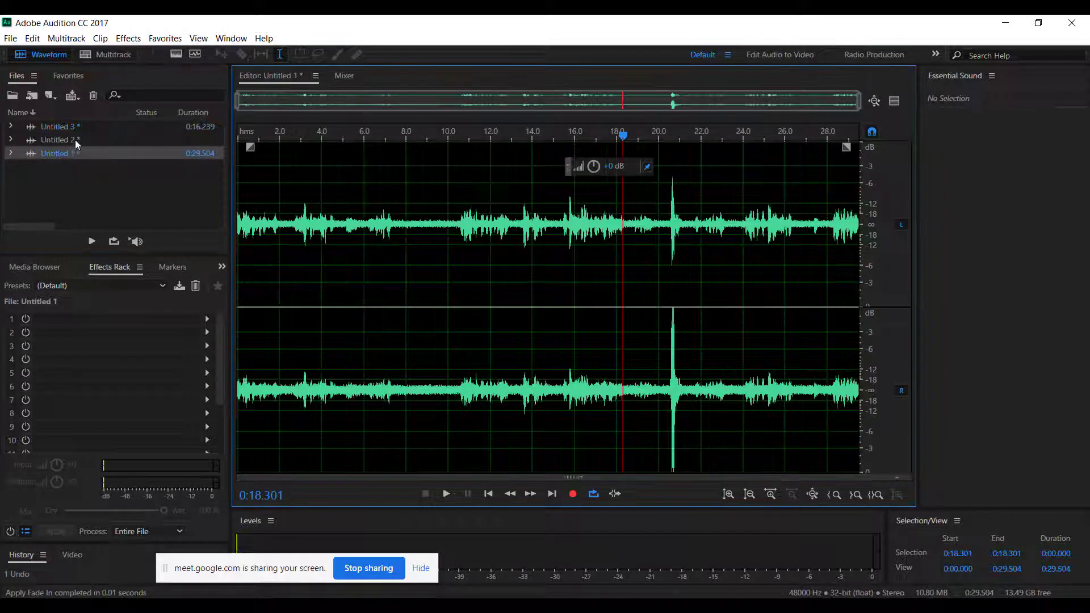
double_click(72, 126)
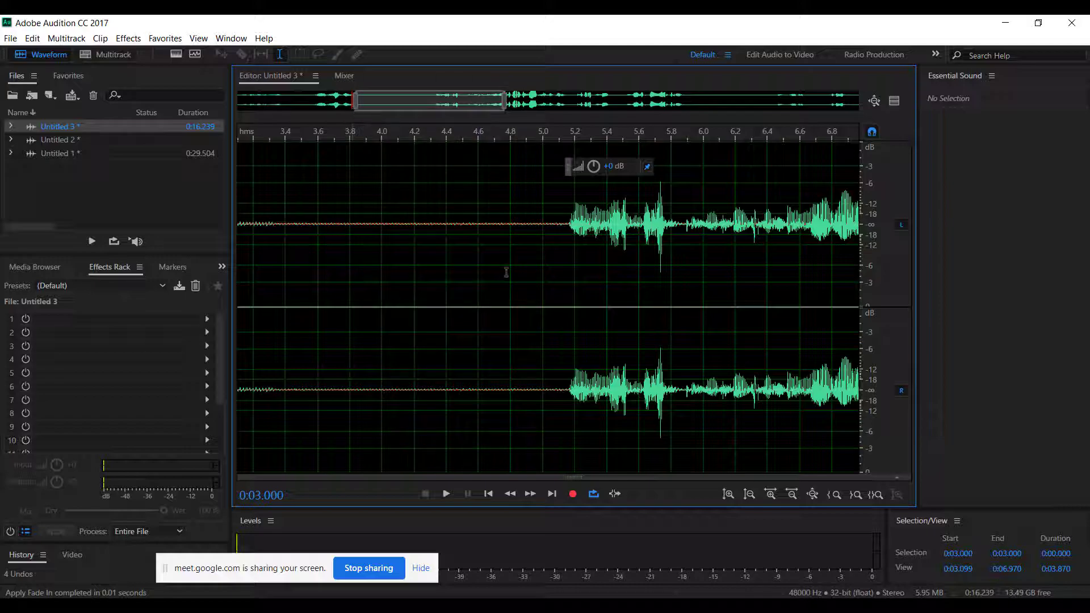
Step: Cut the section from 10.0 to about 11.85 seconds out of the recording
scroll(502, 270, down, 5)
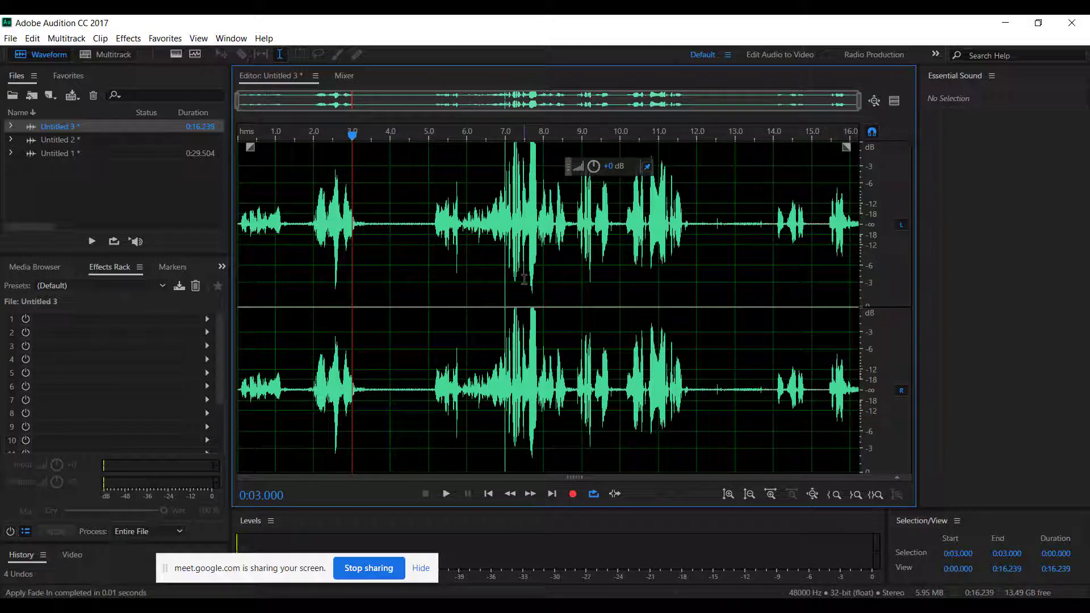
drag(690, 230, 622, 229)
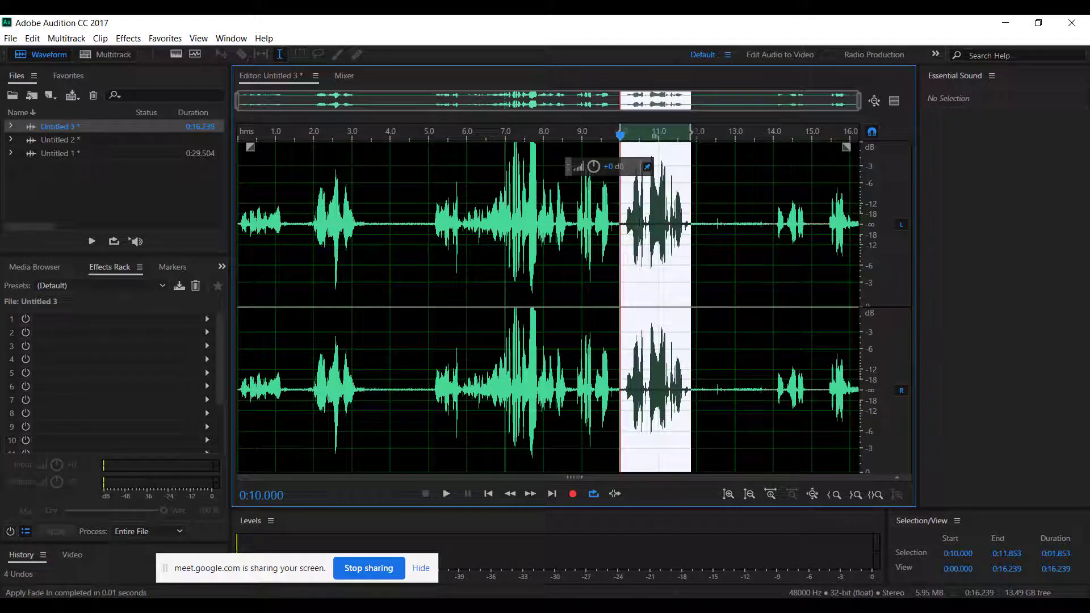
right_click(639, 224)
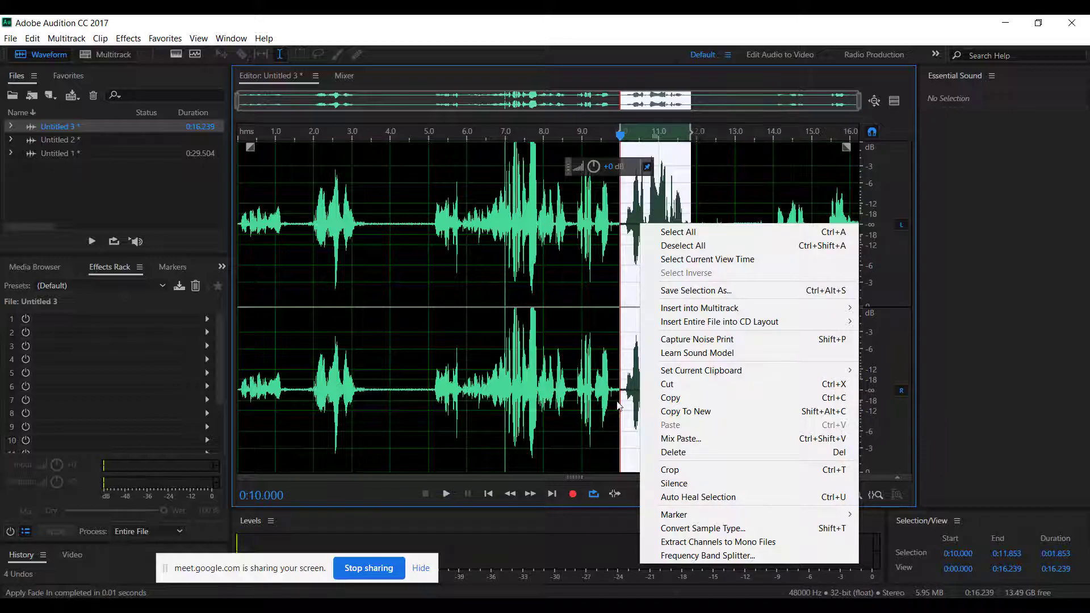
click(665, 389)
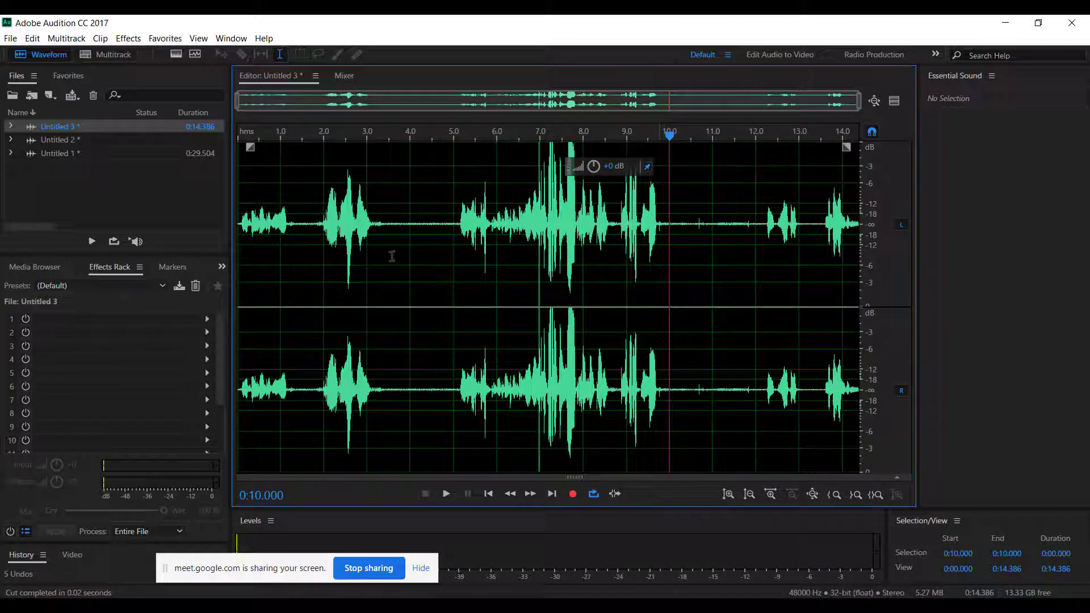
Step: Paste the cut audio at about 1.67 seconds, highlight the pasted section, and clear the selection
click(310, 228)
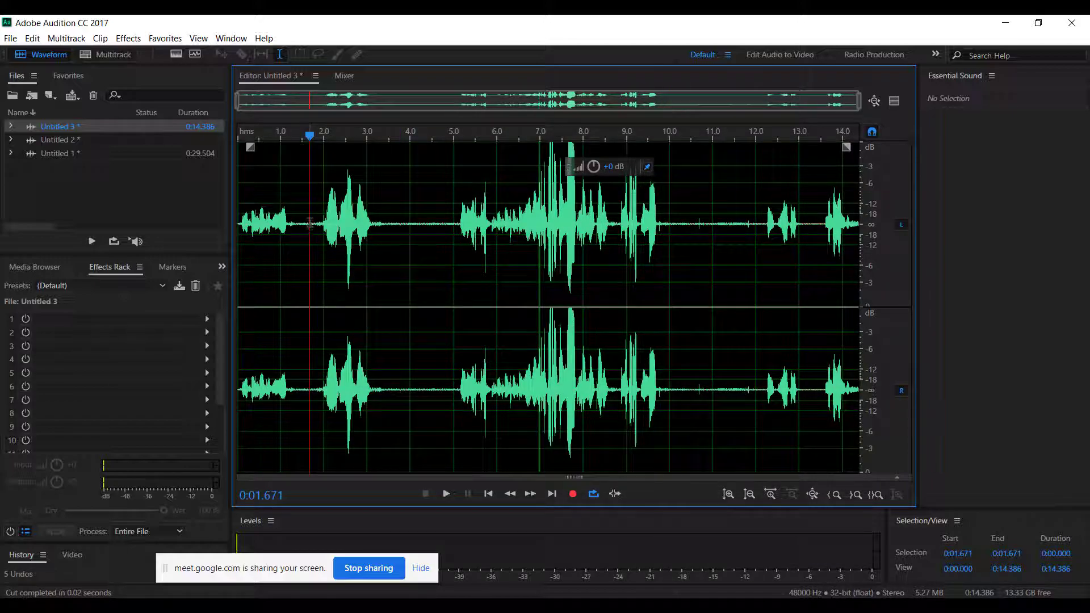
right_click(310, 224)
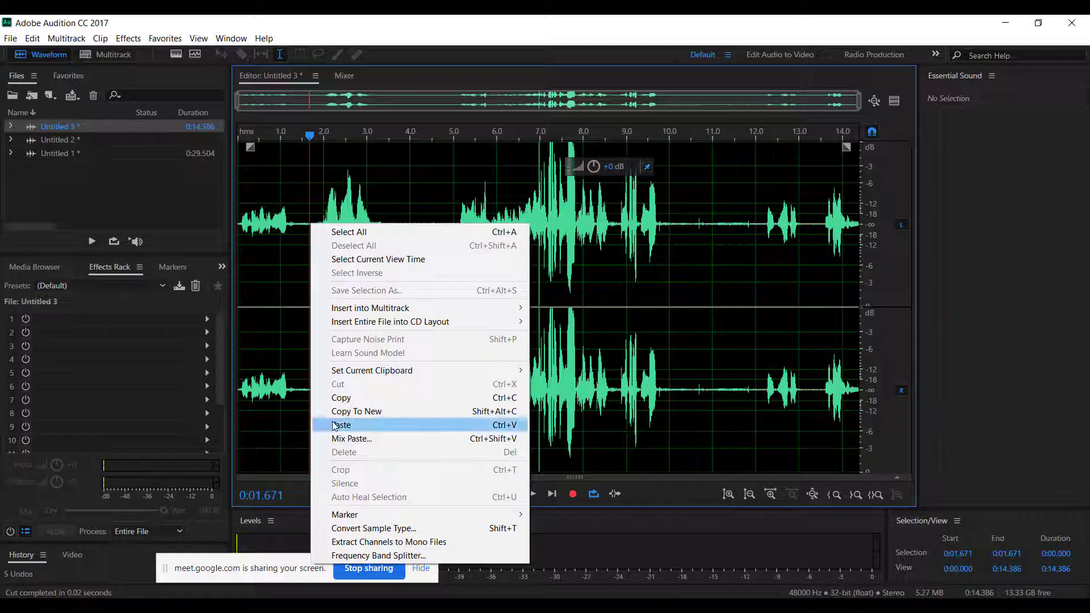
click(316, 425)
drag(747, 223, 685, 223)
drag(303, 234, 368, 236)
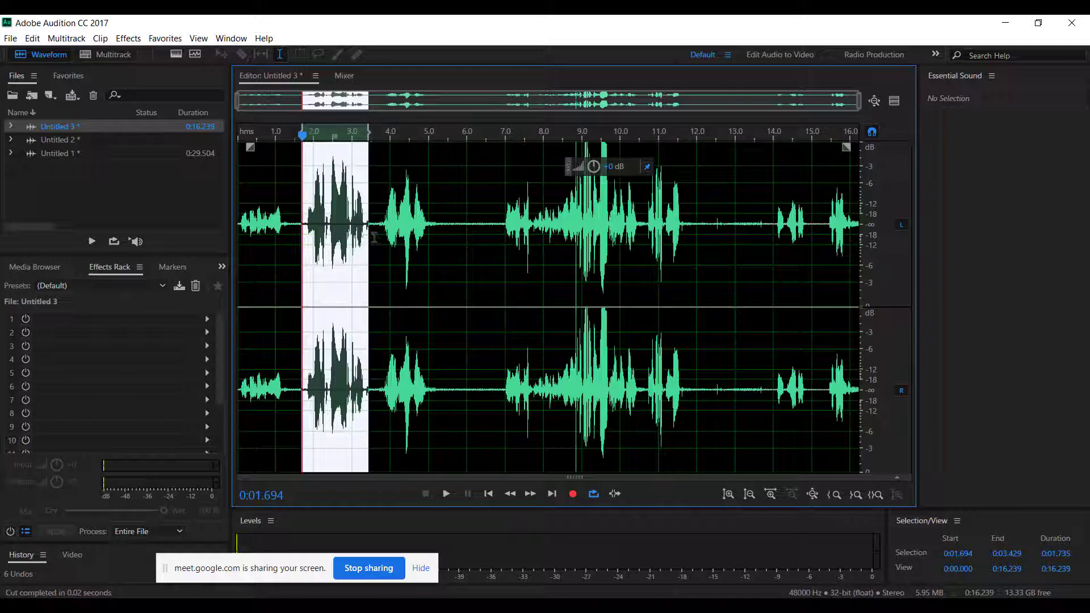
click(458, 237)
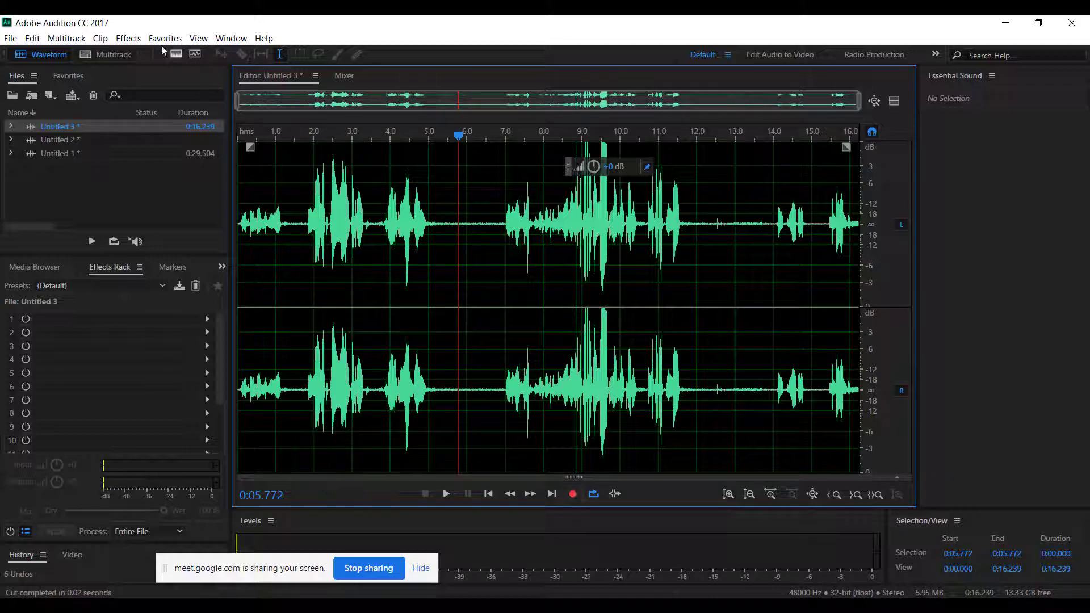
Step: Create a new stereo audio file named Untitled 4 at 48000 Hz and 32-bit float
click(126, 38)
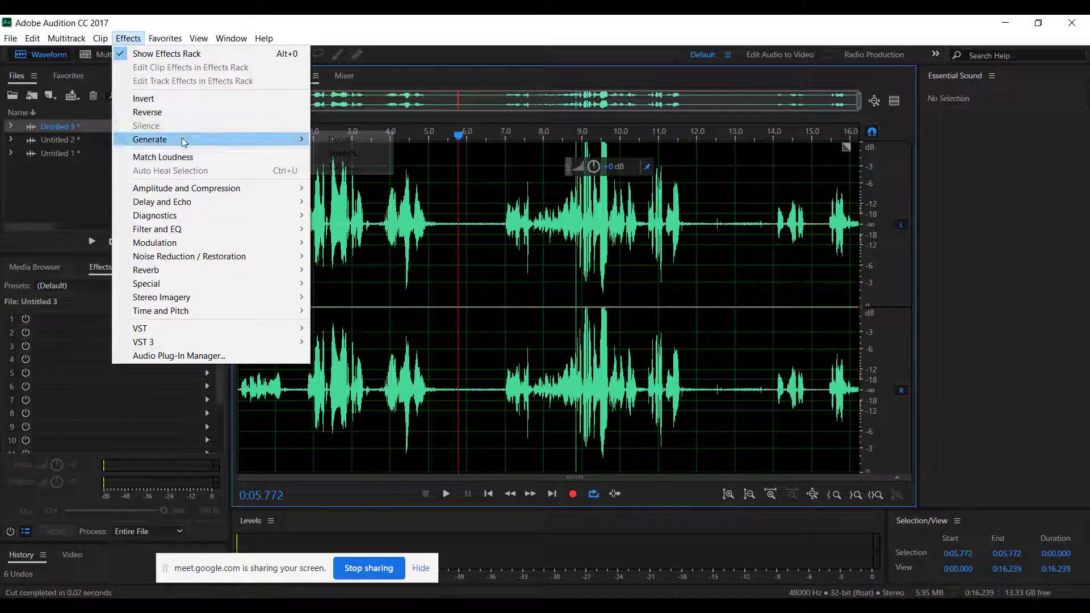
click(489, 246)
click(10, 38)
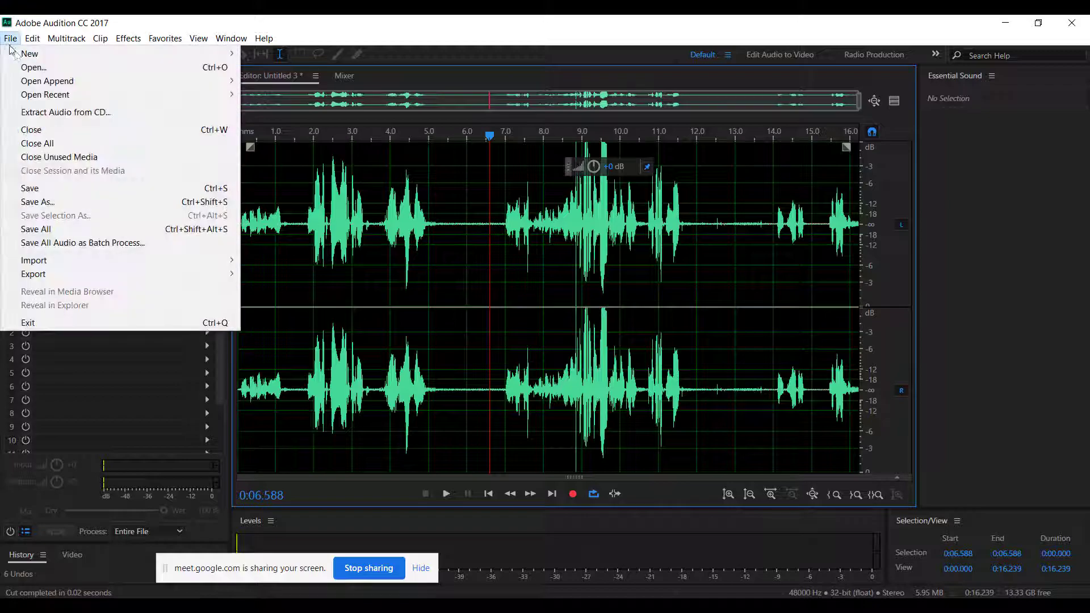
mouse_move(171, 53)
click(281, 67)
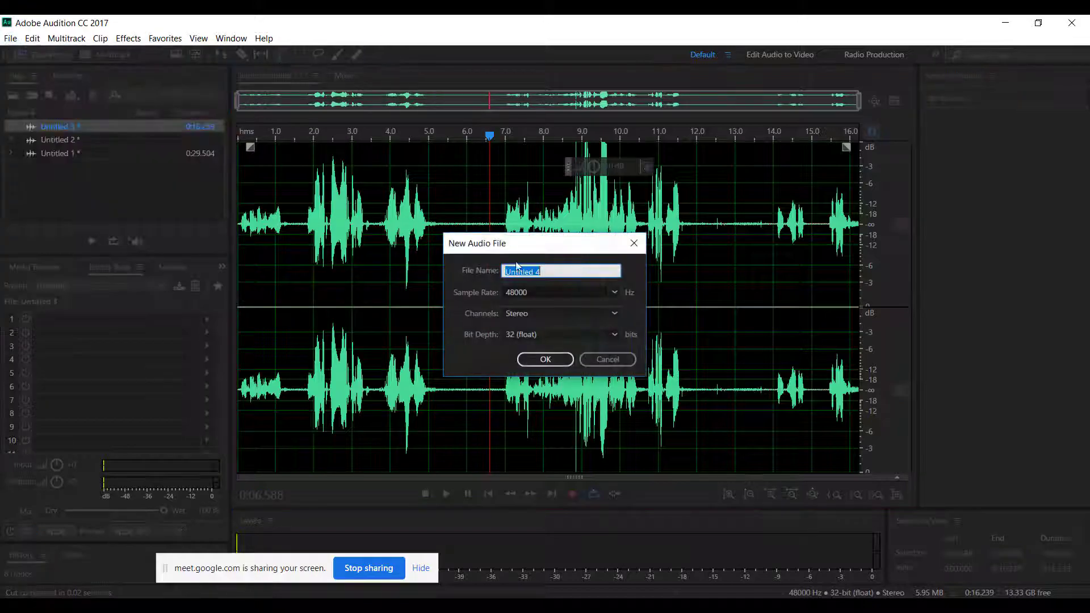
click(519, 359)
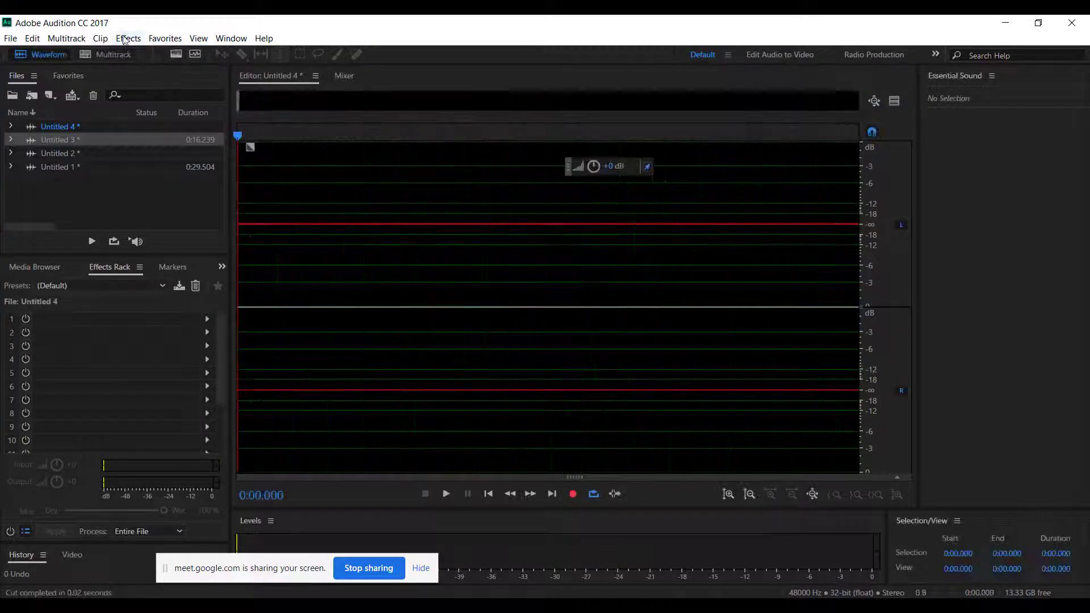
Step: Start the Generate Tones effect and preview its default 440 Hz sine tone
click(128, 38)
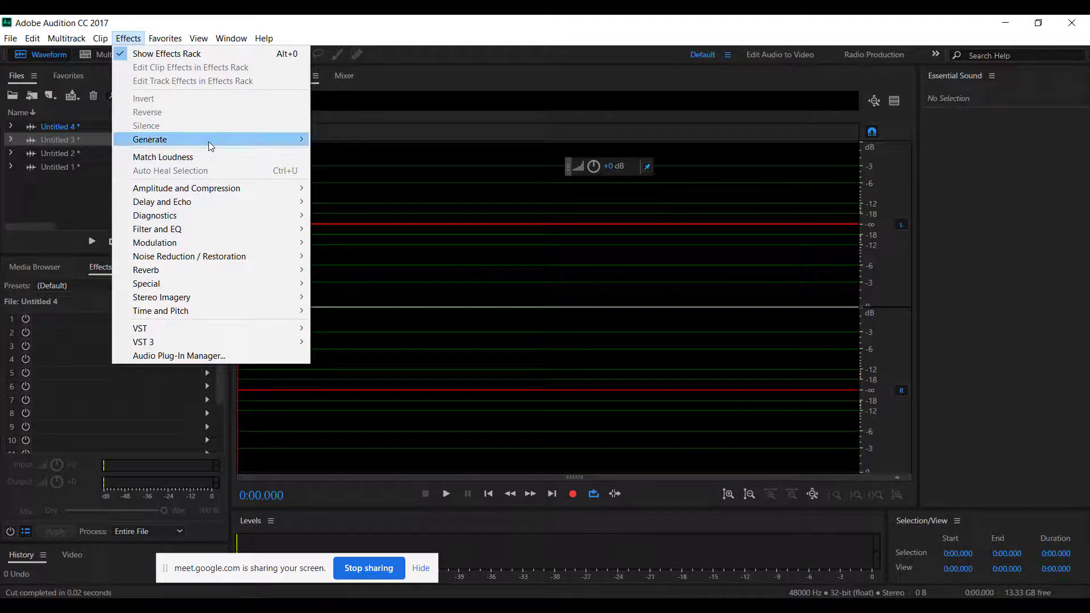
mouse_move(259, 141)
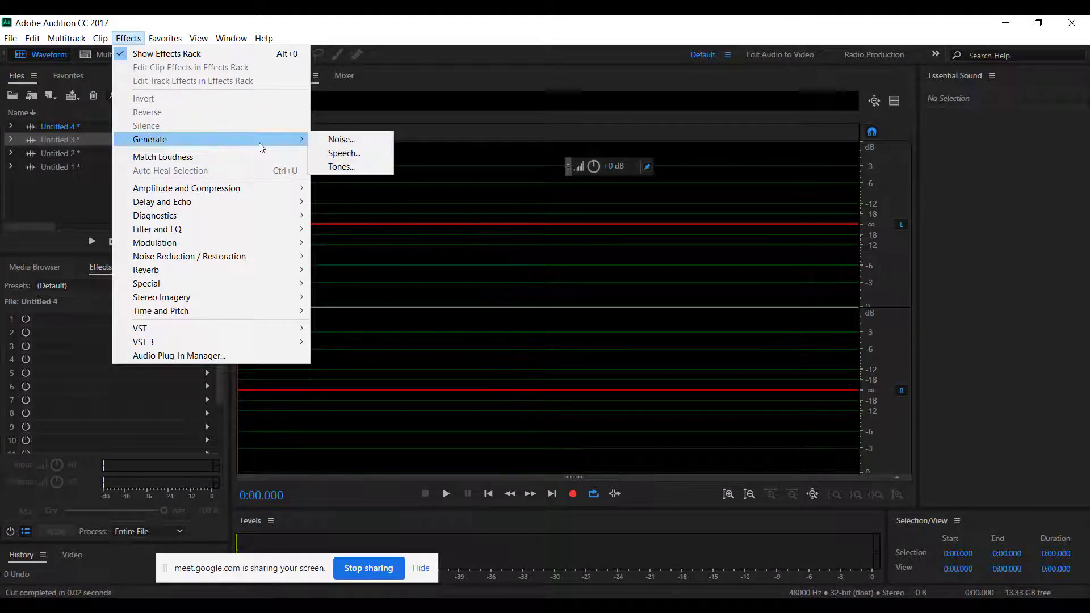
click(349, 166)
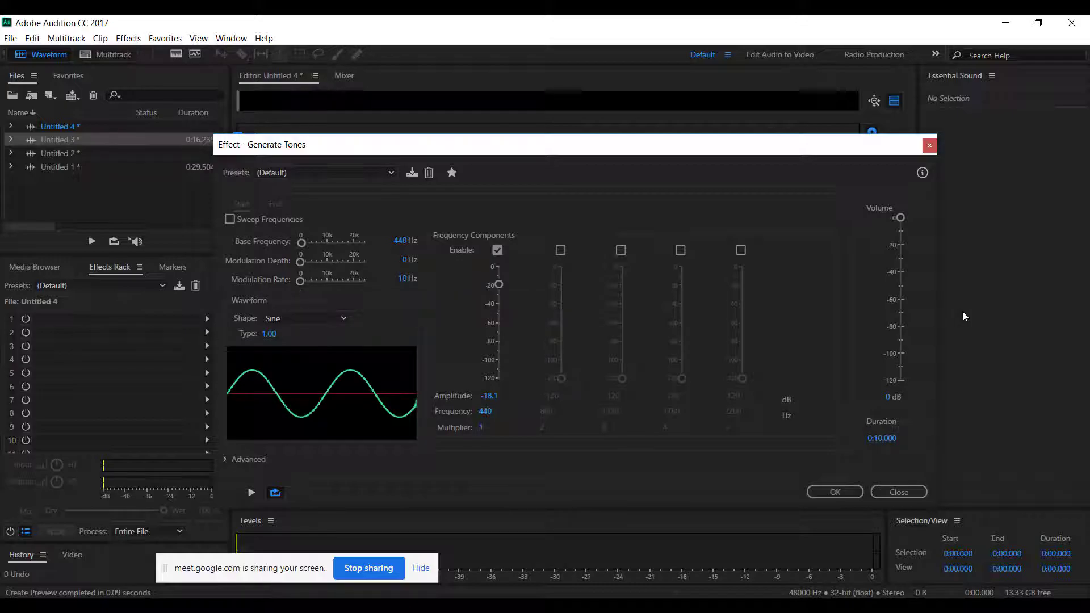
click(252, 492)
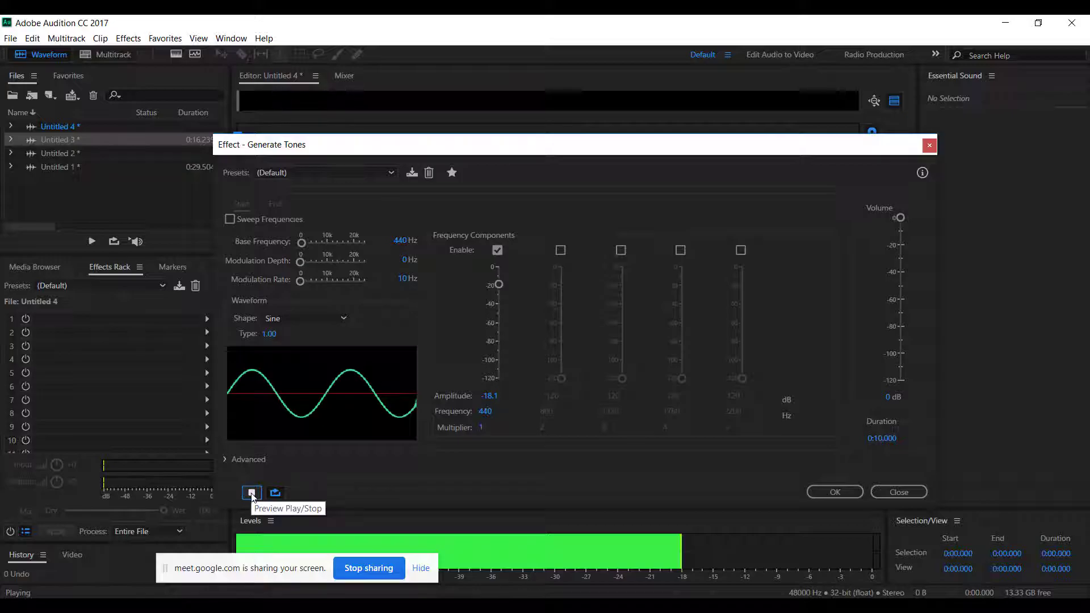
click(251, 493)
Step: Preview the Bell preset, generate it as a 10-second tone, and play back part of the result
click(323, 173)
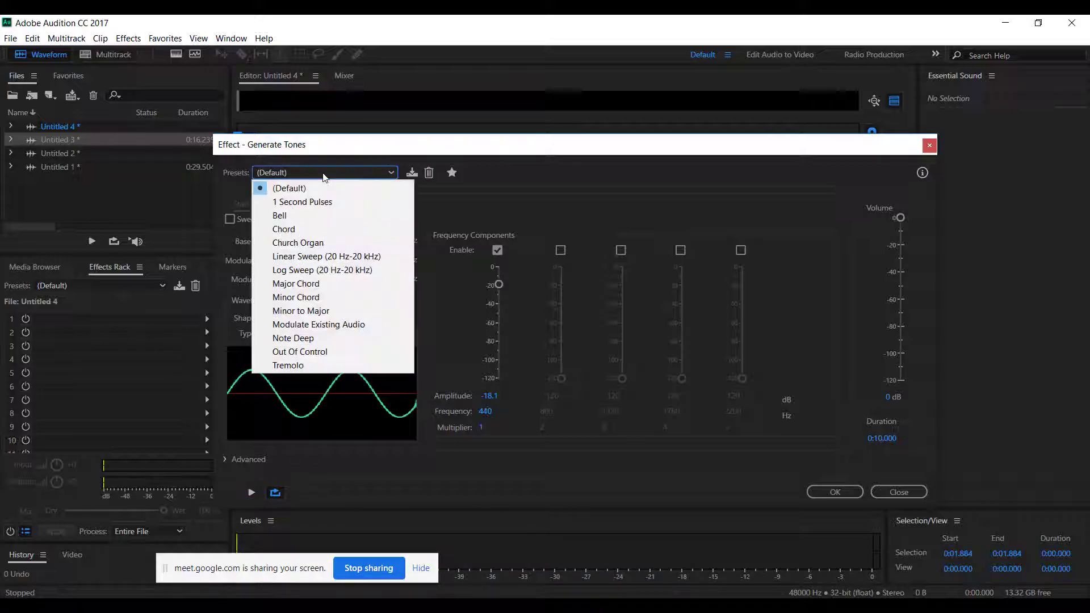
click(295, 216)
click(251, 492)
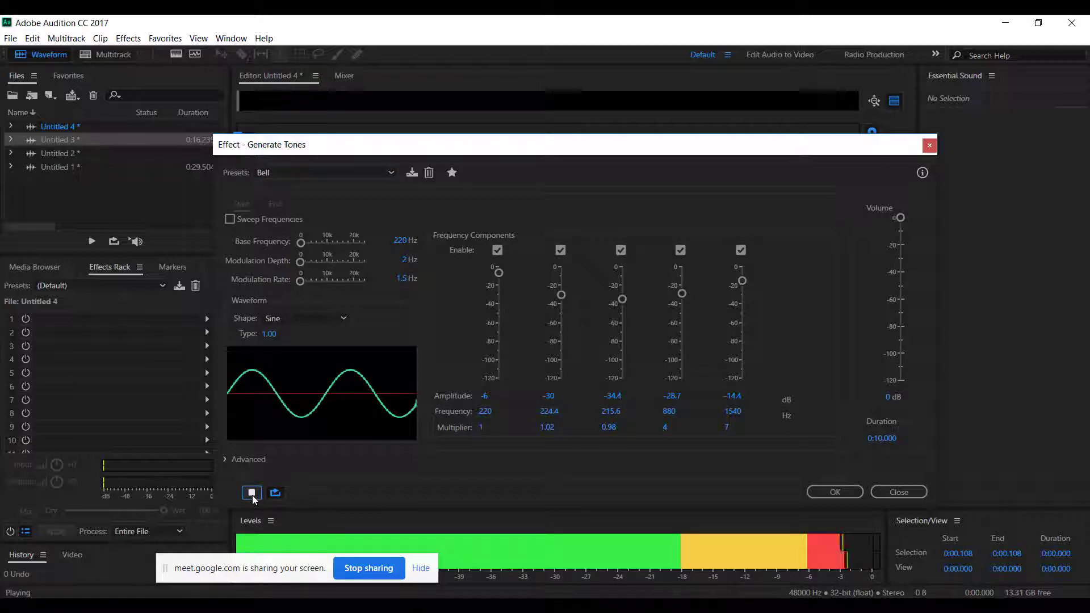
click(252, 493)
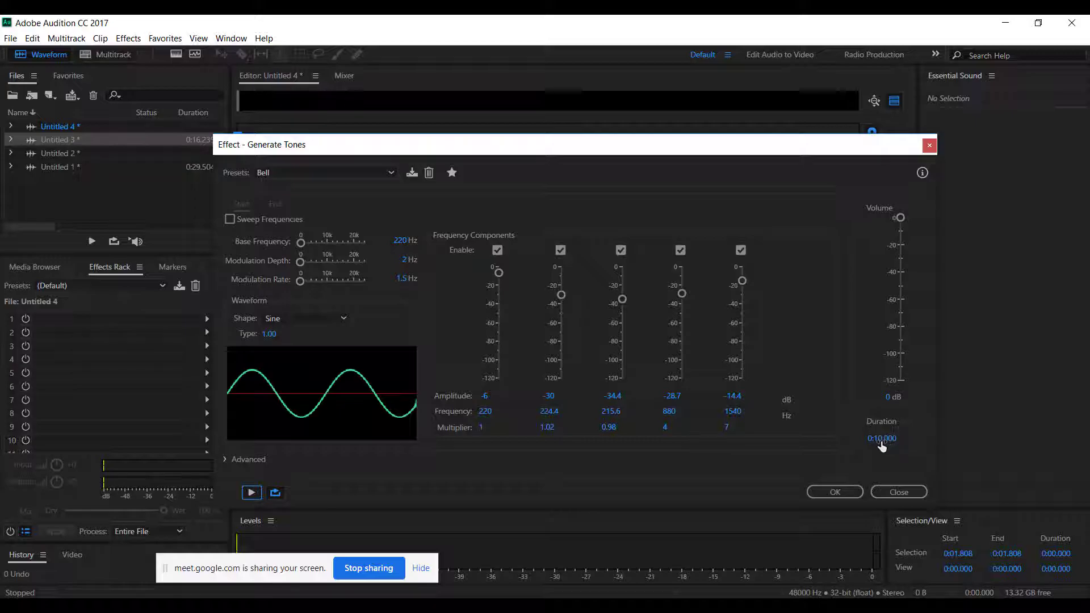
click(846, 492)
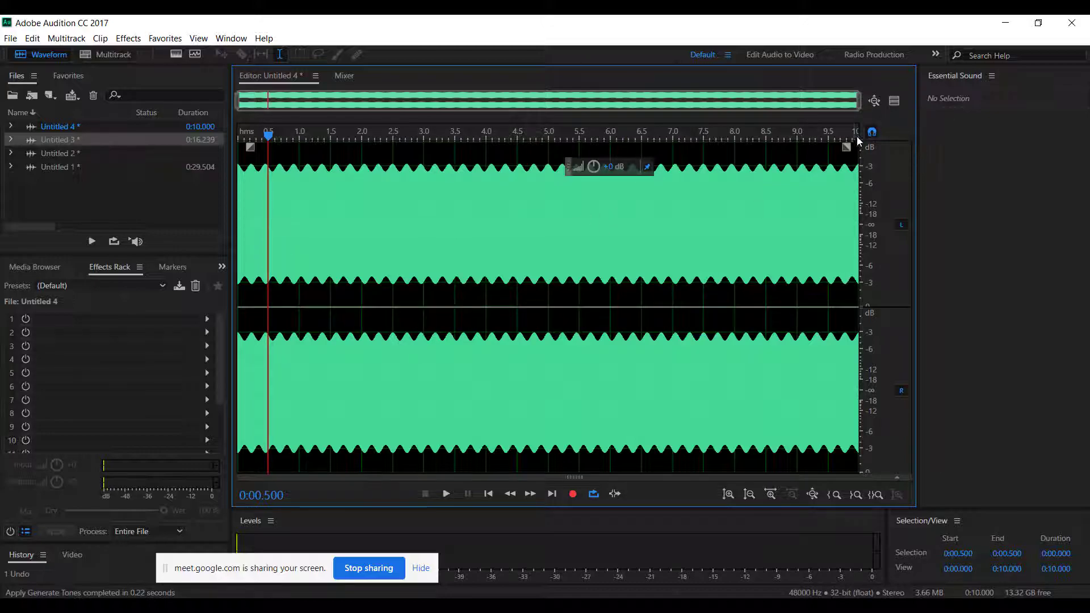
key(space)
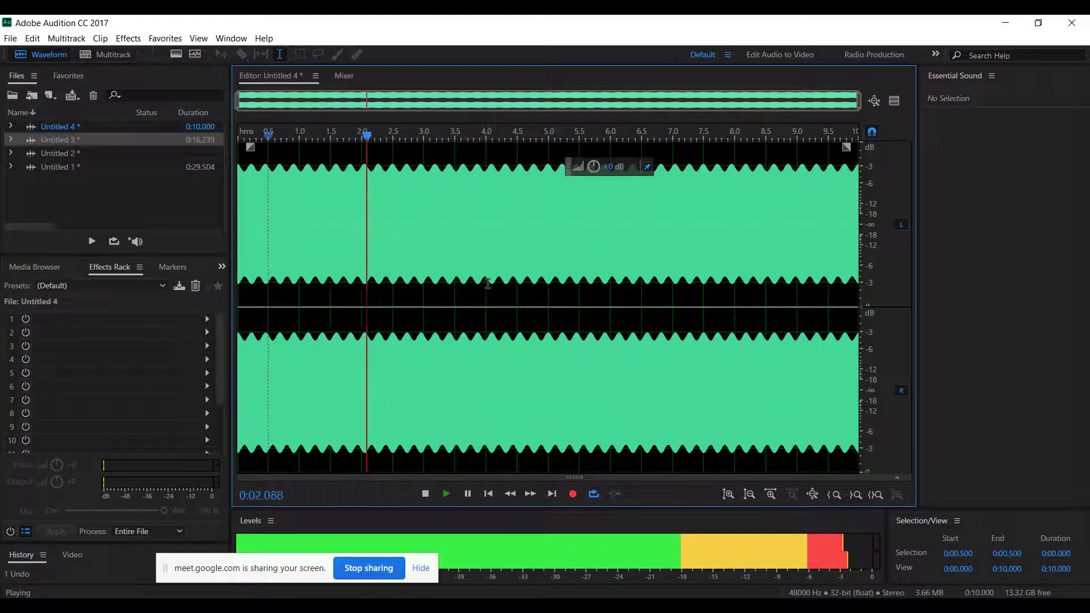
key(space)
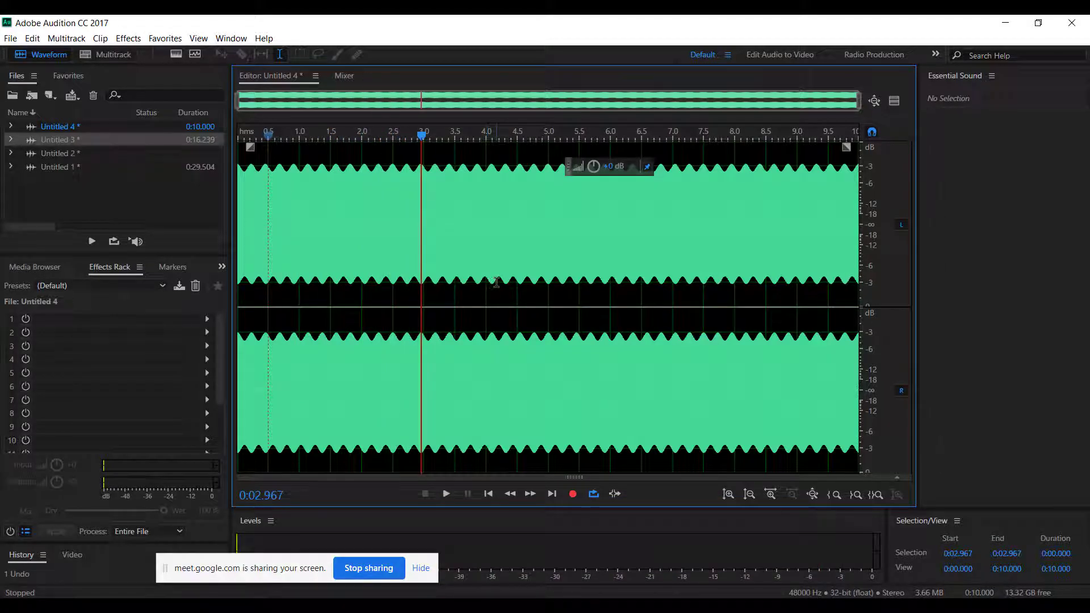
Step: Insert 10 seconds of Brown noise at about 2.97 seconds and play part of it from 4.0 seconds
click(128, 38)
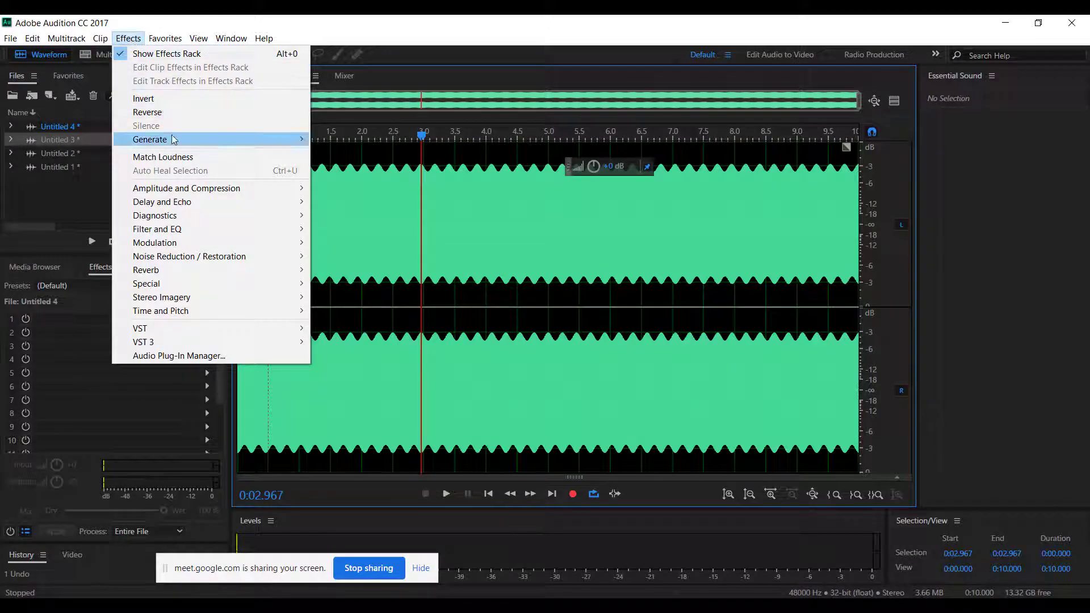
mouse_move(173, 139)
click(343, 139)
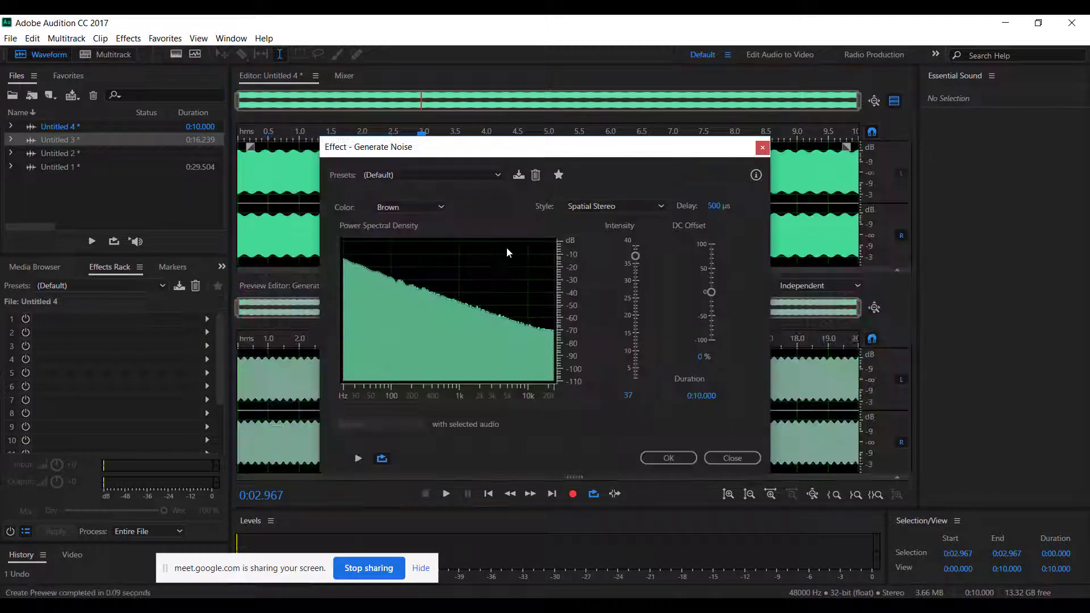
click(670, 457)
click(362, 280)
key(space)
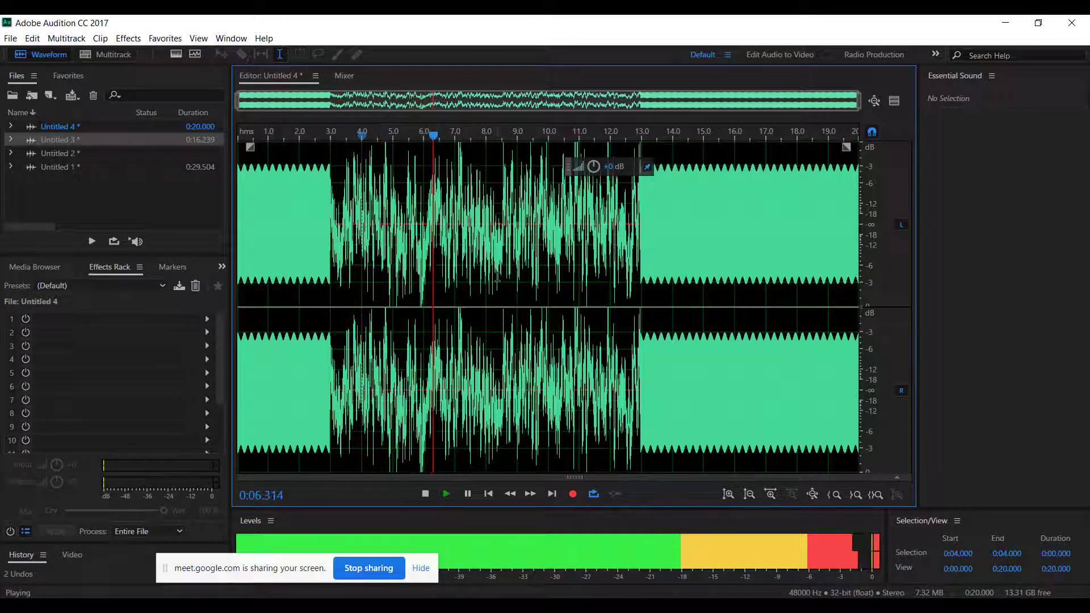
key(space)
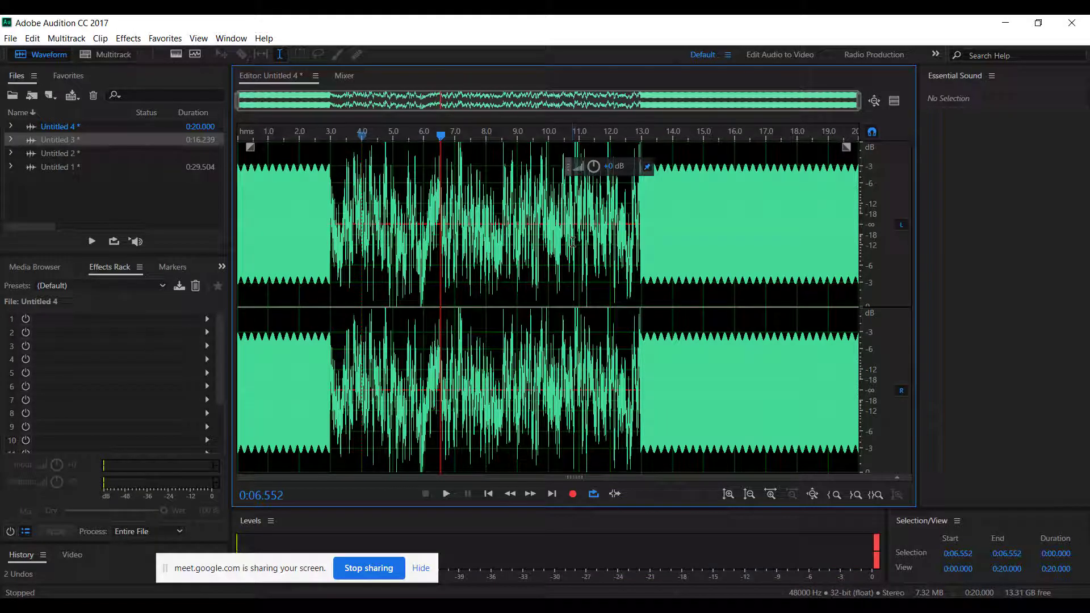
drag(354, 264, 564, 260)
click(591, 254)
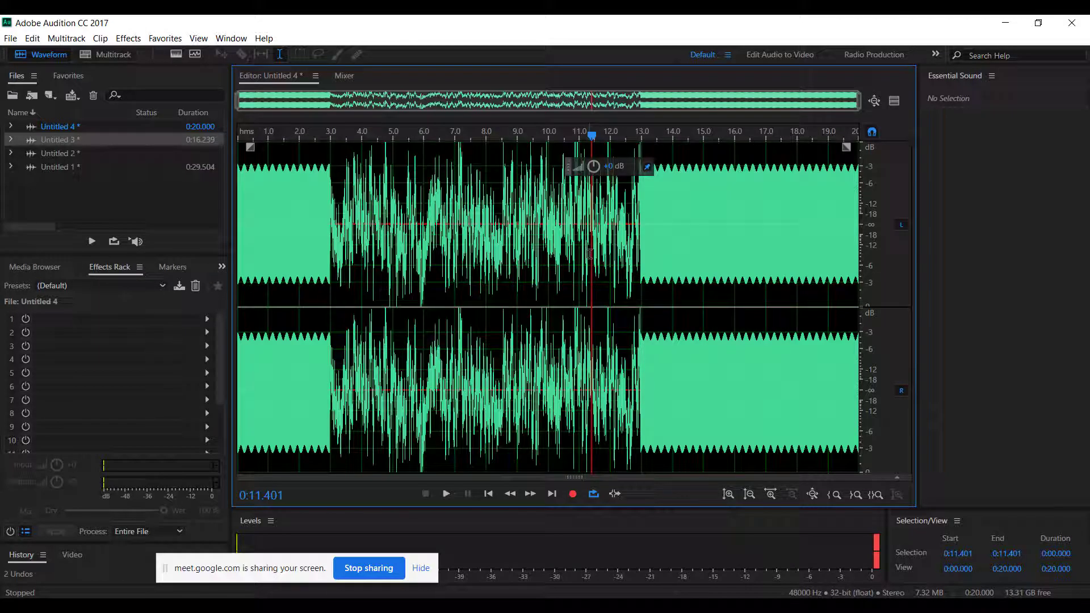
Step: Switch to Paint and sketch a laptop beside the existing drawing, with a cable leading to a small round microphone
click(650, 606)
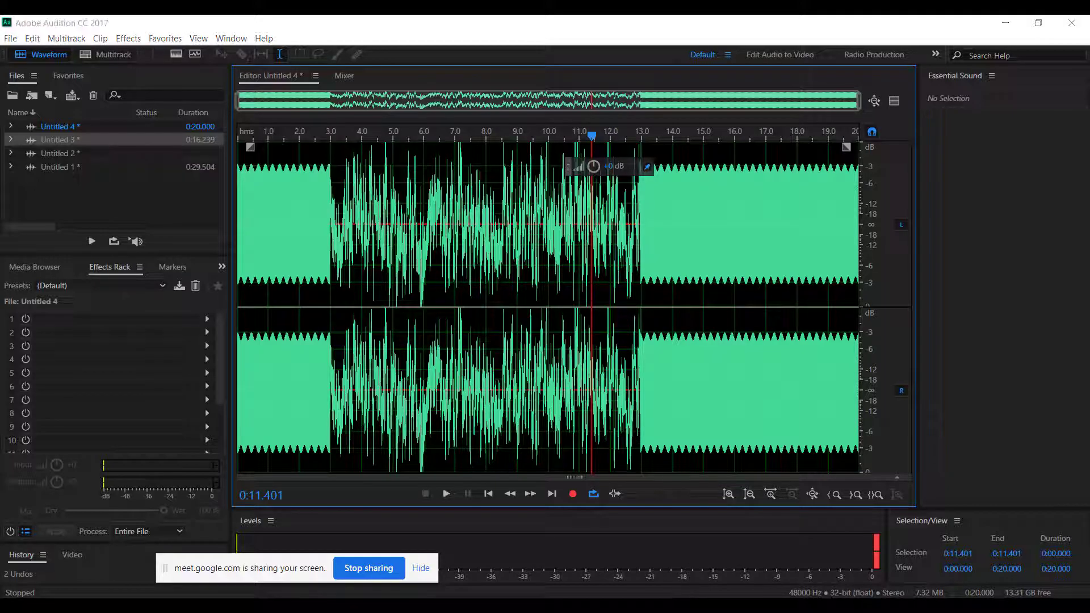
click(726, 557)
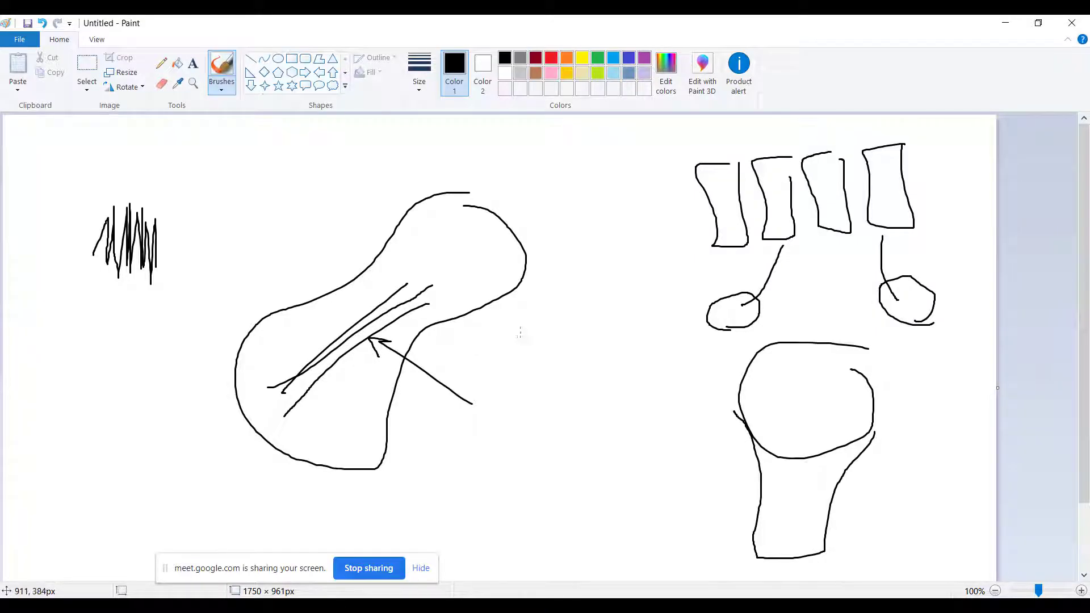
mouse_move(183, 337)
mouse_down()
mouse_move(50, 337)
mouse_move(40, 355)
mouse_move(90, 435)
mouse_move(172, 425)
mouse_move(183, 331)
mouse_up()
mouse_move(173, 430)
mouse_down()
mouse_move(191, 488)
mouse_move(44, 492)
mouse_move(34, 431)
mouse_up()
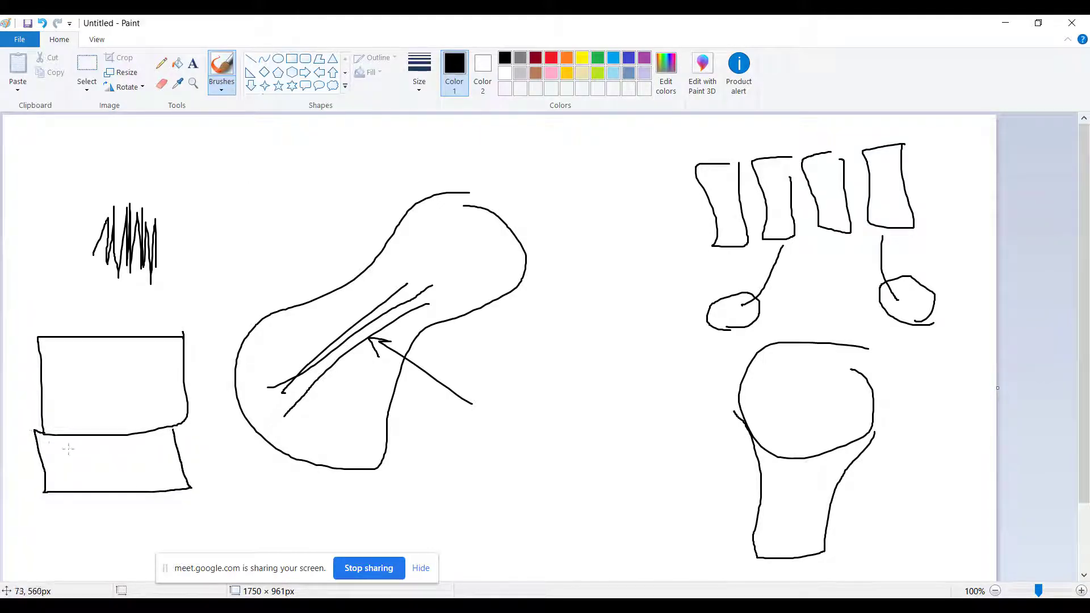
mouse_move(289, 507)
mouse_down()
mouse_move(261, 514)
mouse_move(288, 509)
mouse_move(207, 452)
mouse_move(181, 452)
mouse_up()
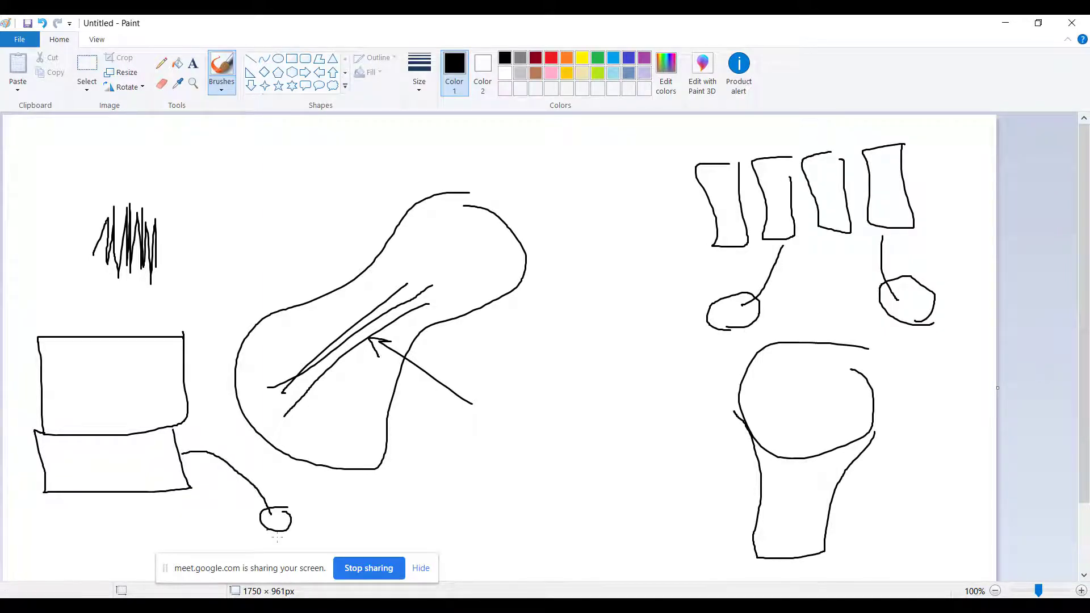
Step: Sketch a box above the laptop and connect it with arrows, one to the laptop and one from the microphone
mouse_move(359, 150)
mouse_down()
mouse_move(186, 149)
mouse_move(193, 225)
mouse_move(337, 237)
mouse_move(370, 203)
mouse_move(357, 151)
mouse_up()
mouse_move(229, 230)
mouse_down()
mouse_move(217, 250)
mouse_move(217, 448)
mouse_move(181, 453)
mouse_up()
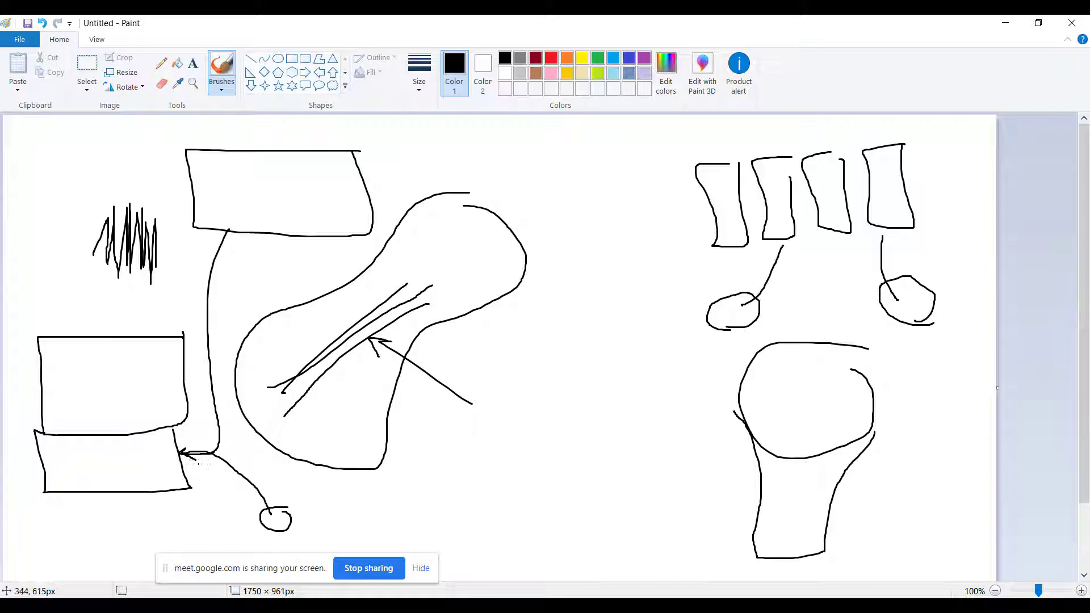
drag(194, 446, 180, 453)
mouse_move(290, 523)
mouse_down()
mouse_move(285, 530)
mouse_move(269, 513)
mouse_move(262, 422)
mouse_move(205, 246)
mouse_move(228, 238)
mouse_move(215, 231)
mouse_up()
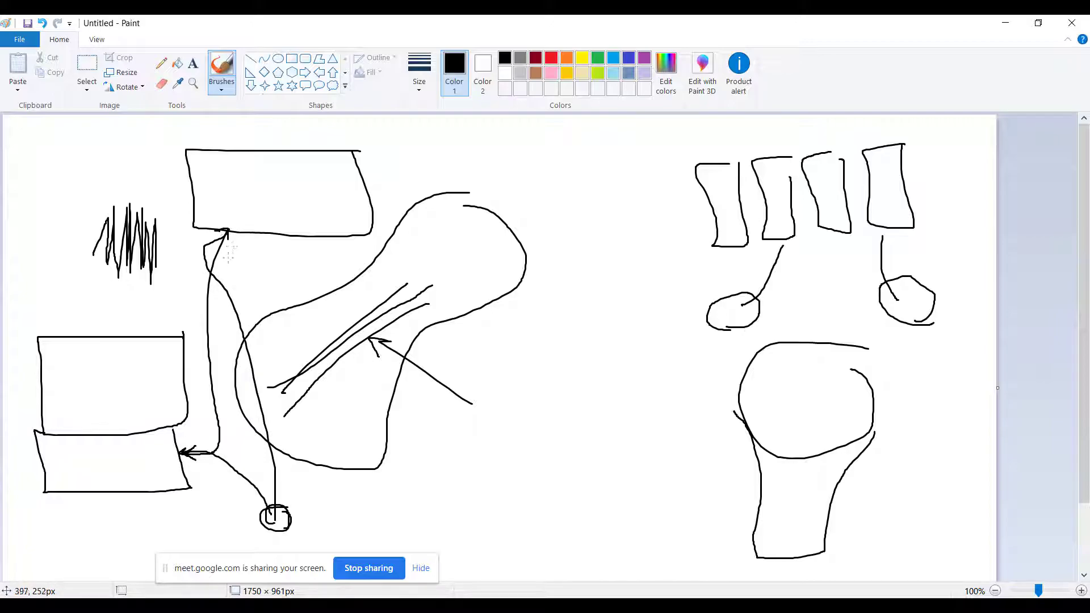
Step: Mark the microphone connection on the box with scribbled circles and draw another arrow from the box to the laptop
drag(244, 197, 239, 228)
mouse_move(256, 219)
mouse_down()
mouse_move(227, 203)
mouse_move(237, 234)
mouse_move(263, 222)
mouse_move(249, 209)
mouse_move(237, 217)
mouse_move(260, 209)
mouse_move(244, 229)
mouse_move(247, 211)
mouse_move(235, 204)
mouse_move(245, 208)
mouse_move(214, 228)
mouse_up()
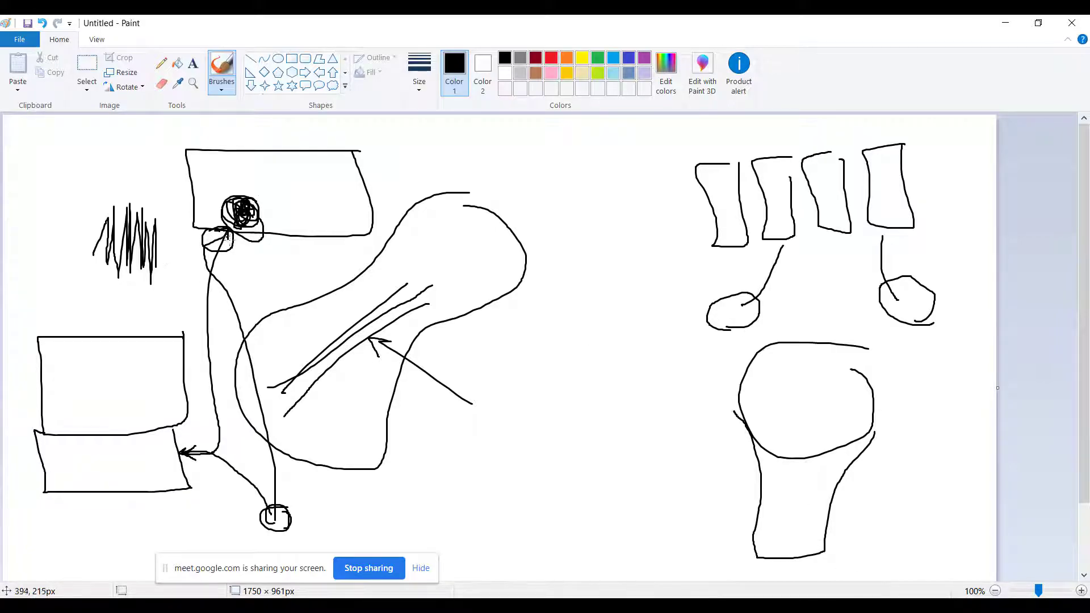
drag(214, 249, 228, 231)
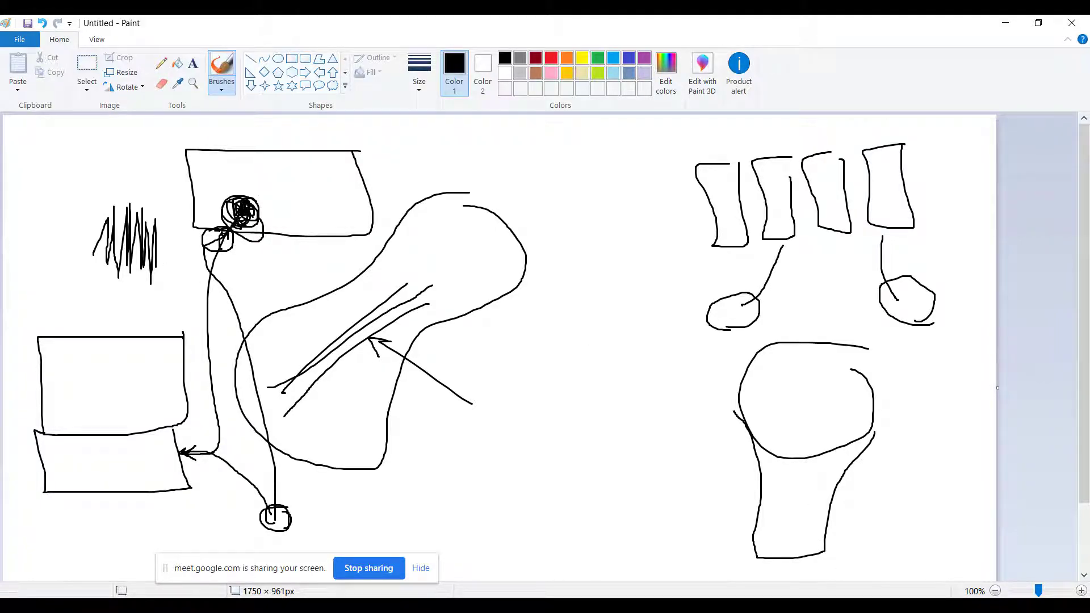
mouse_move(369, 210)
mouse_down()
mouse_move(395, 213)
mouse_move(374, 243)
mouse_move(301, 275)
mouse_move(239, 360)
mouse_move(211, 434)
mouse_move(176, 449)
mouse_move(193, 449)
mouse_move(184, 439)
mouse_up()
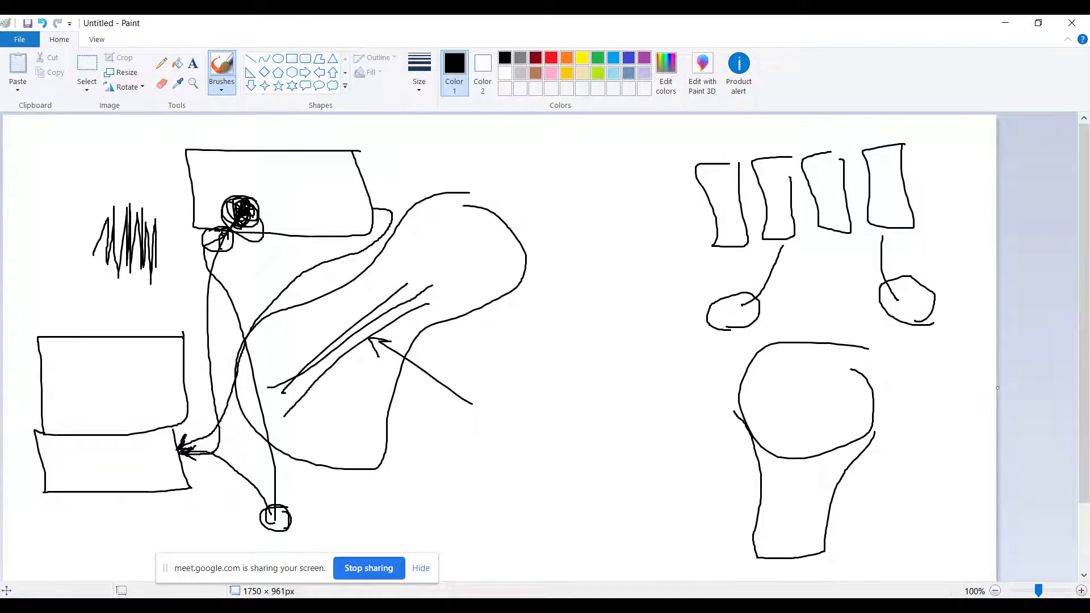
Step: Switch back to Adobe Audition and place the playhead inside the noise section at about 5.65 seconds
key(alt+Tab)
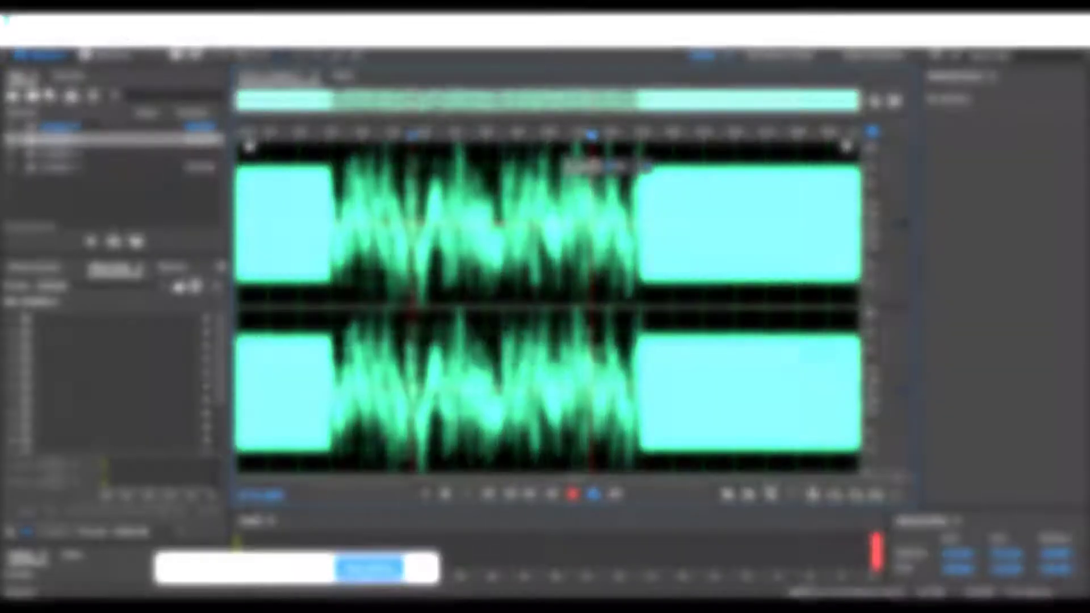
click(413, 256)
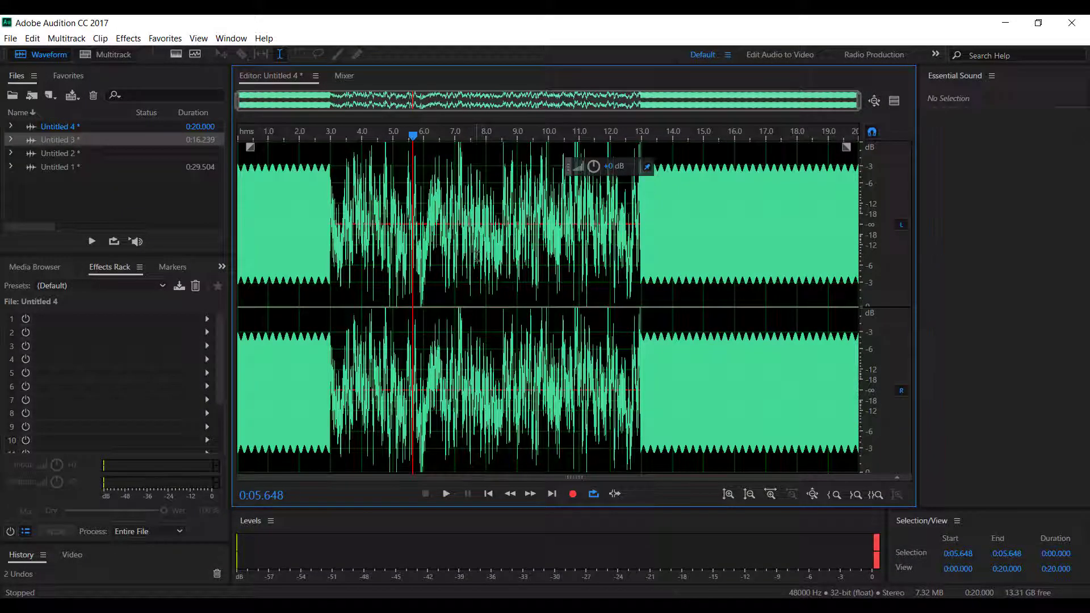